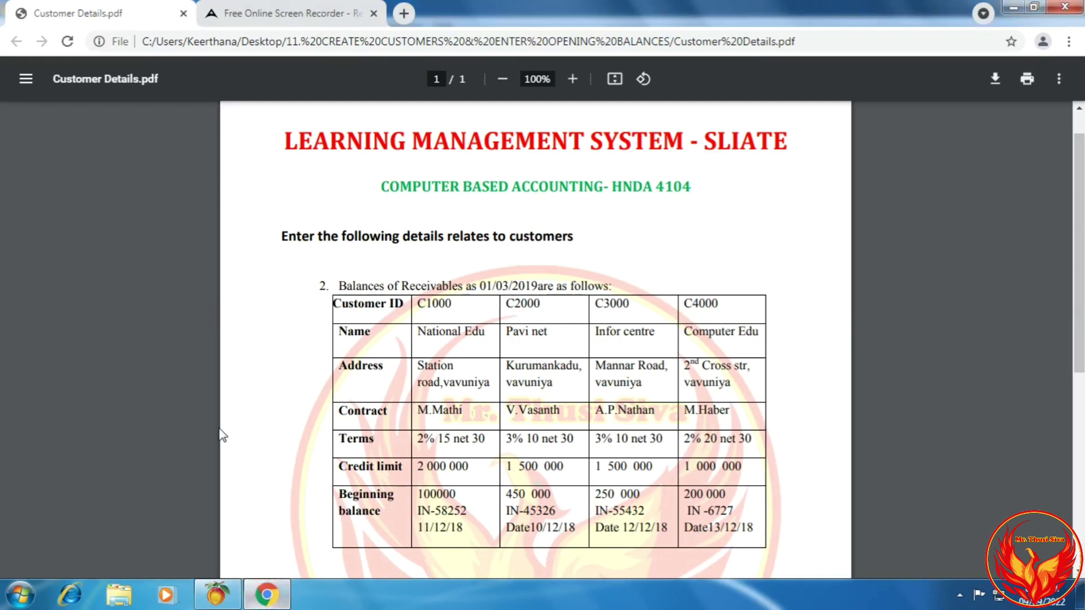
# Switch from the customer details PDF to Peachtree Accounting.
pyautogui.click(221, 604)
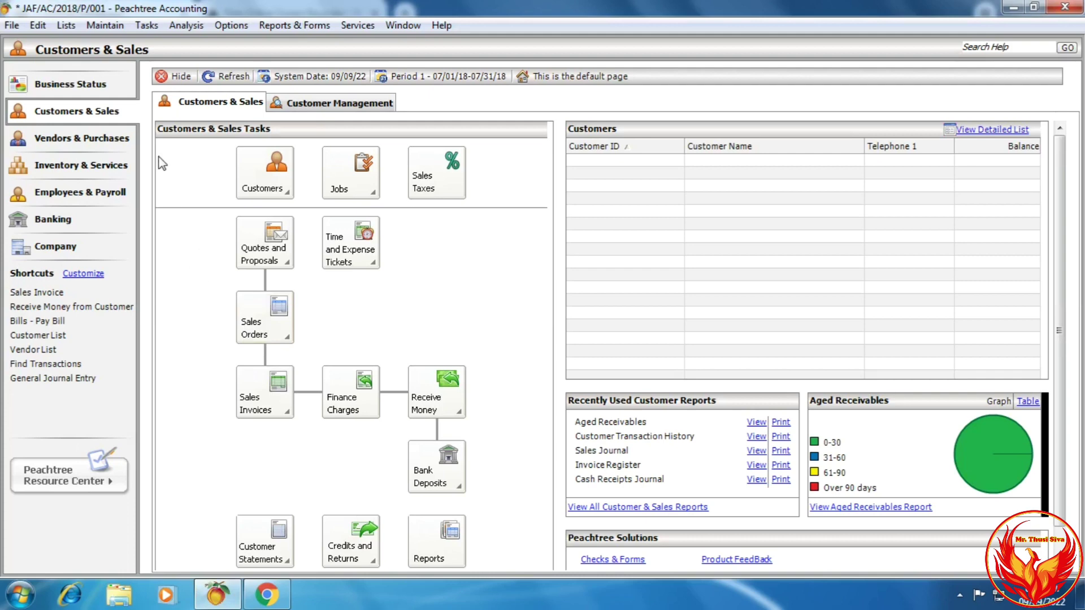
pyautogui.click(110, 28)
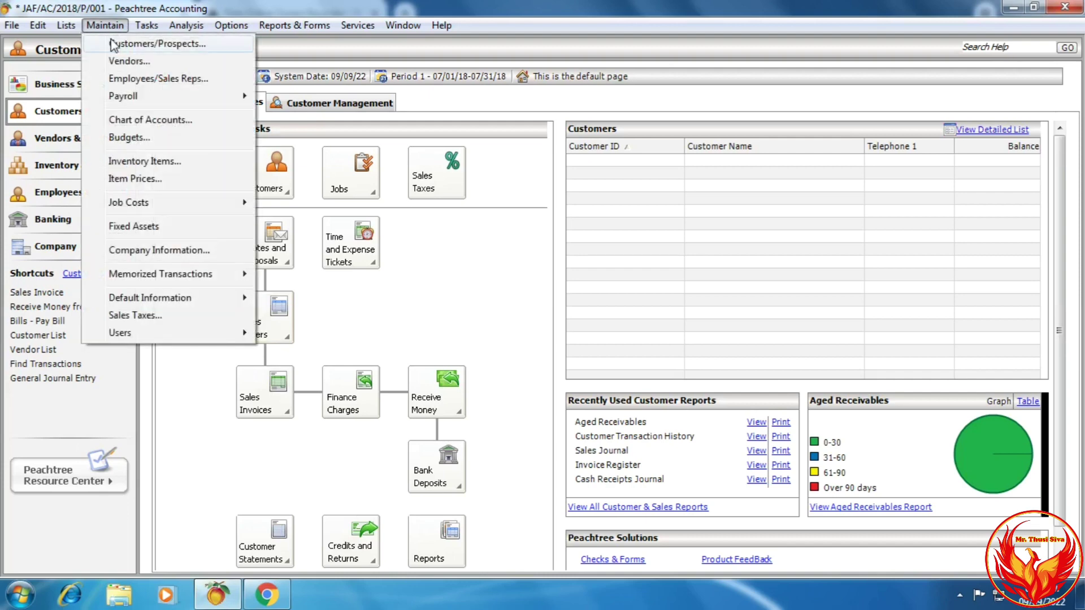
pyautogui.click(161, 45)
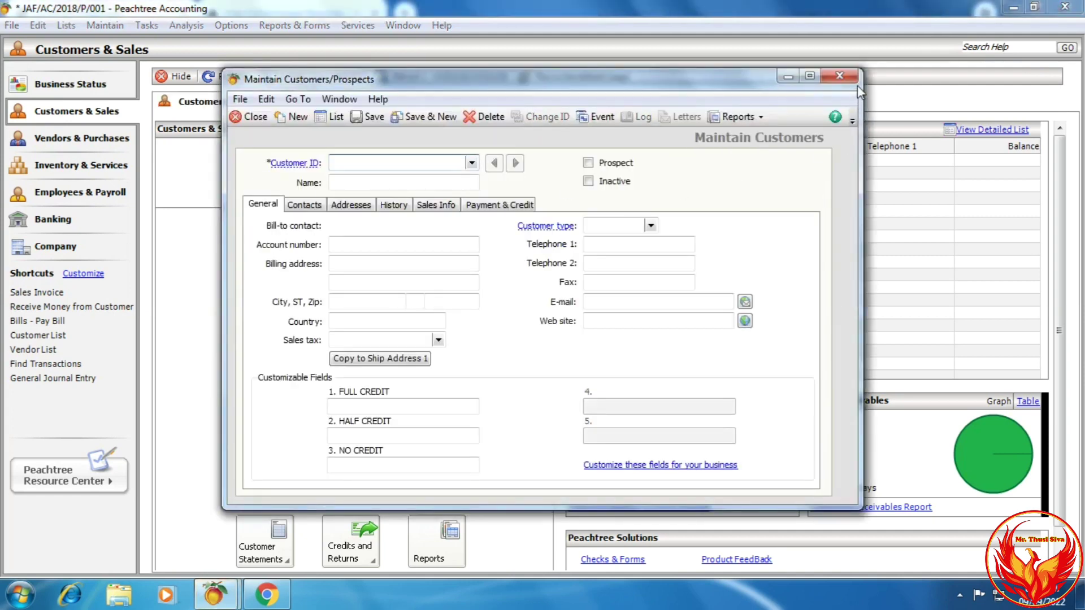
pyautogui.click(839, 76)
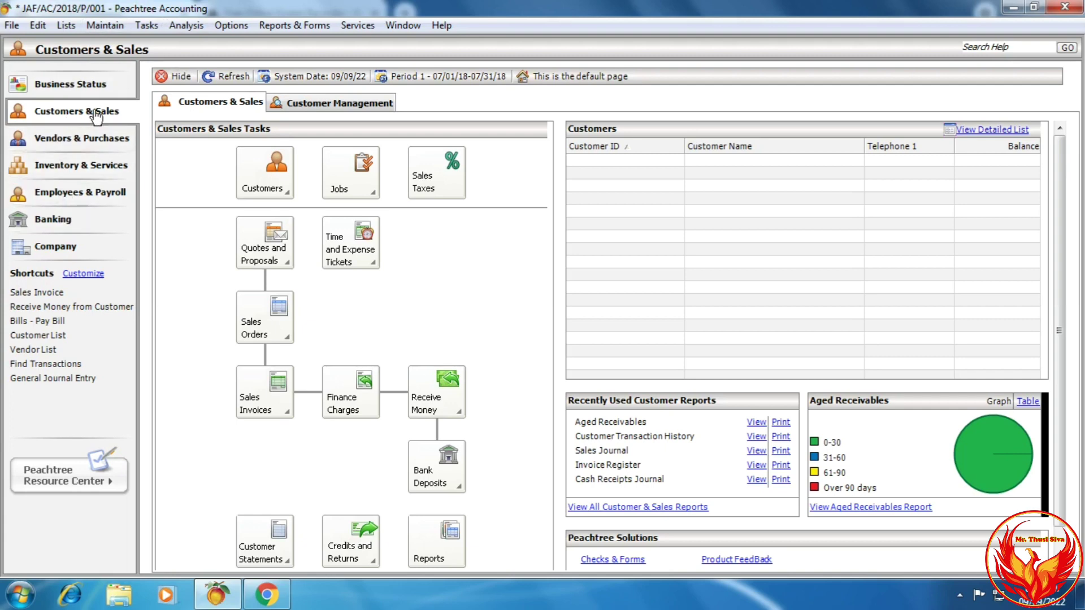
# Start a new customer record and check the first customer's details in the Customer Details PDF.
pyautogui.click(275, 197)
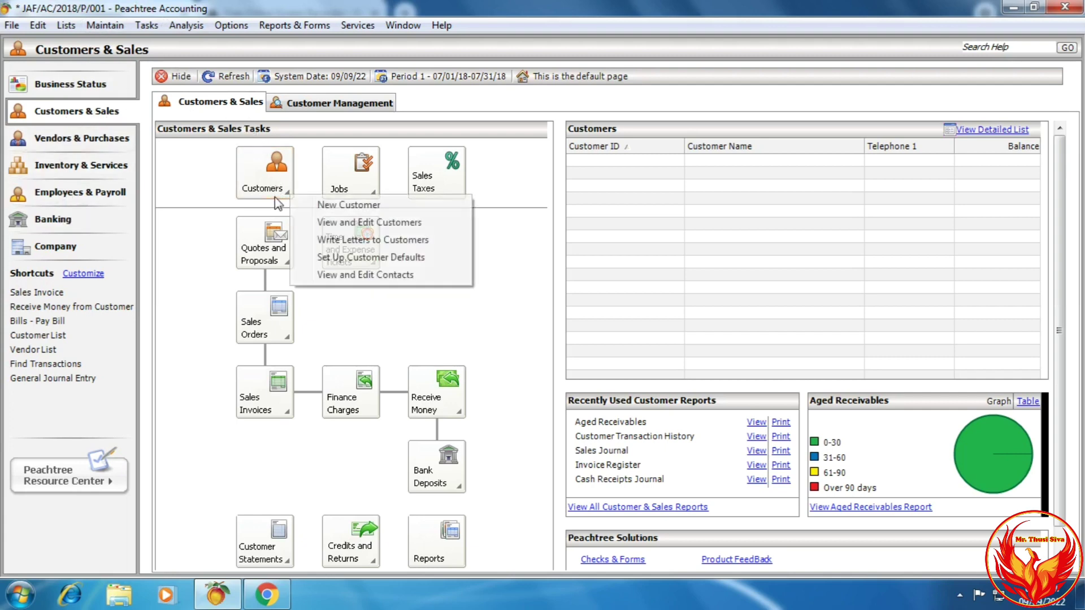
pyautogui.click(318, 205)
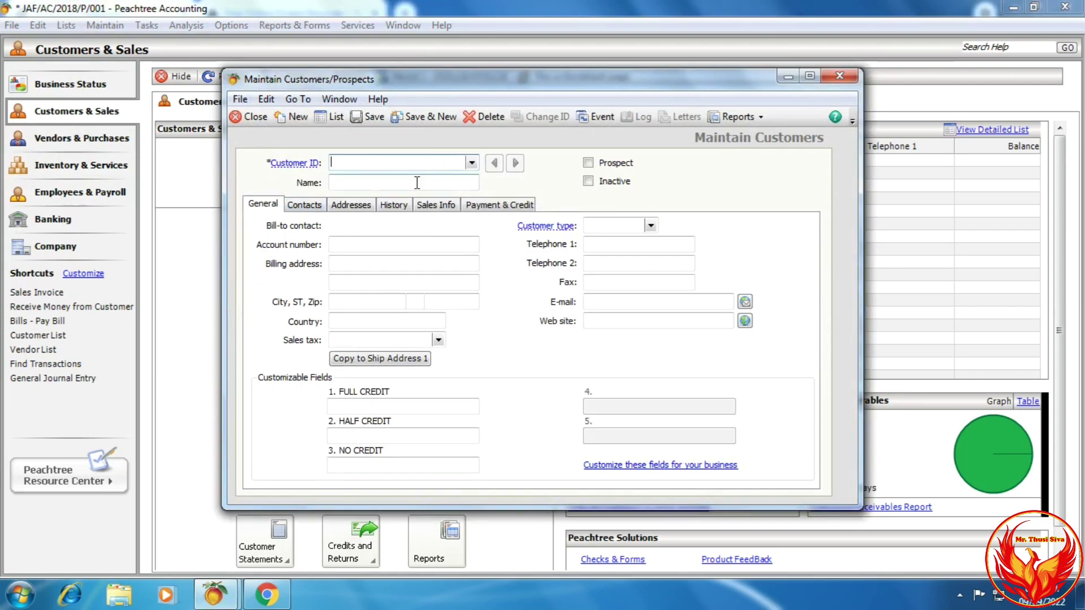
pyautogui.moveTo(214, 594)
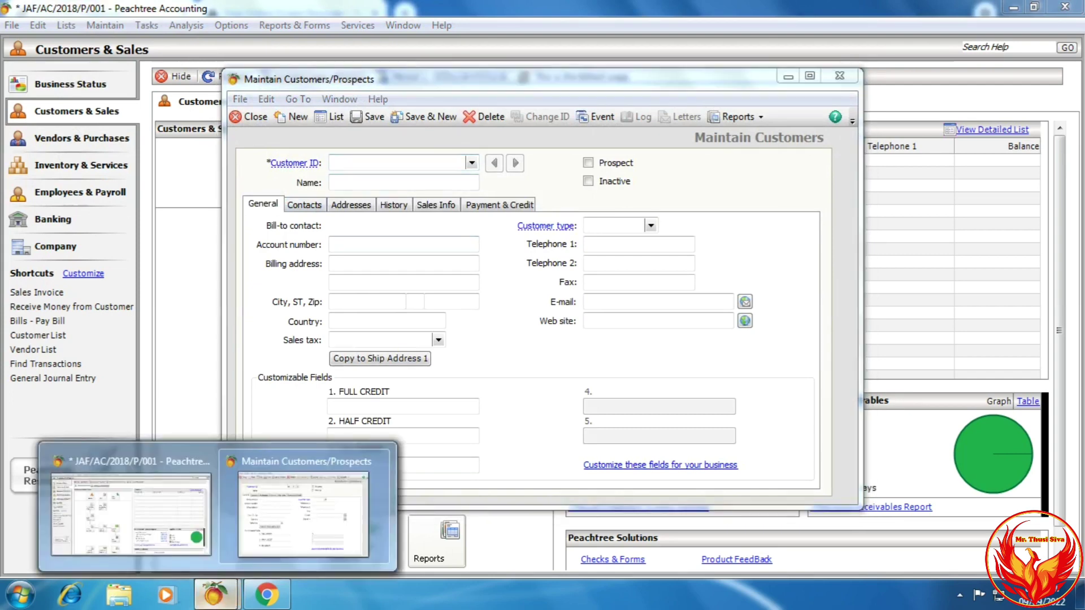
pyautogui.click(258, 602)
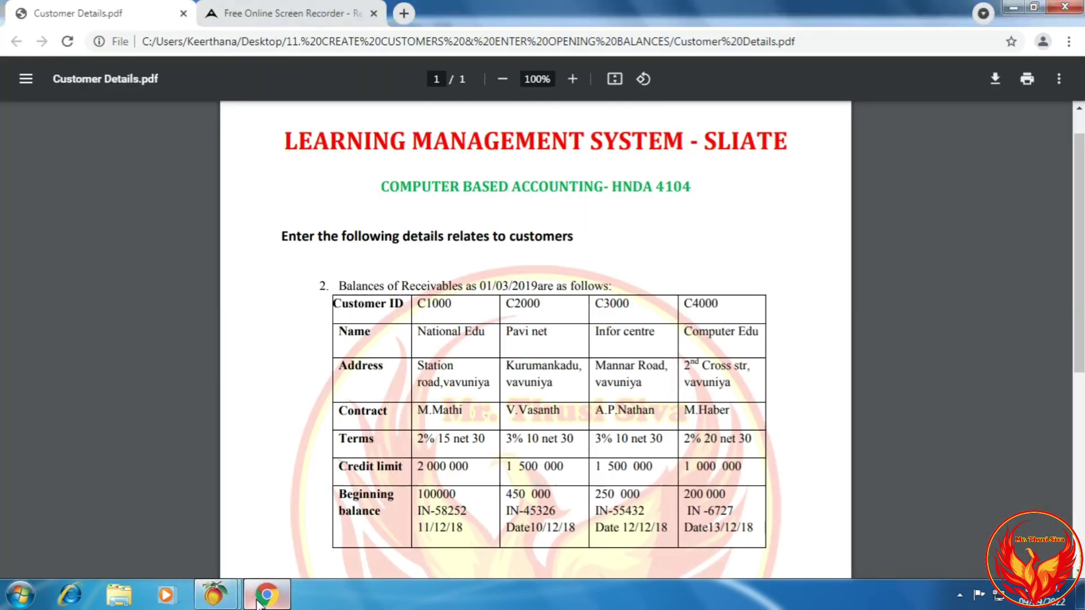
pyautogui.click(258, 602)
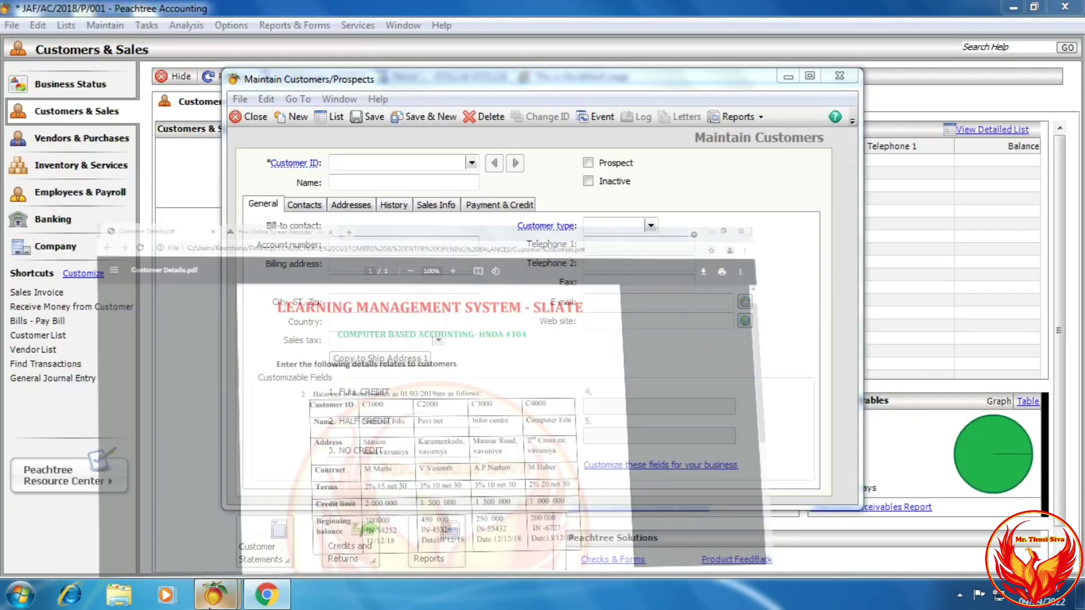
pyautogui.moveTo(211, 604)
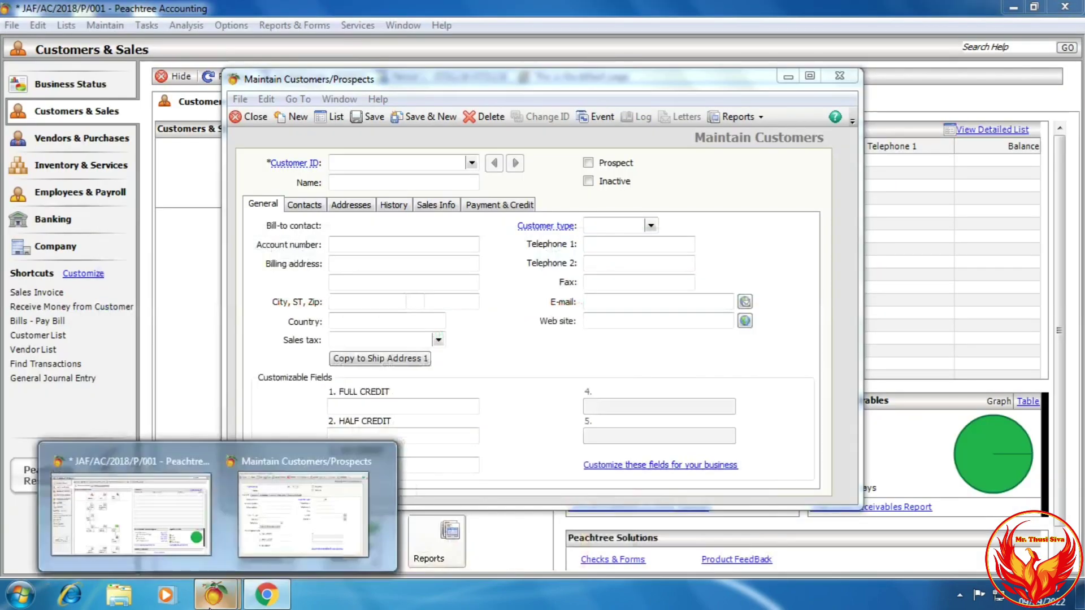
# Enter the first customer's ID and the name NATIONAL EDU, checking them against the customer details PDF.
pyautogui.click(411, 163)
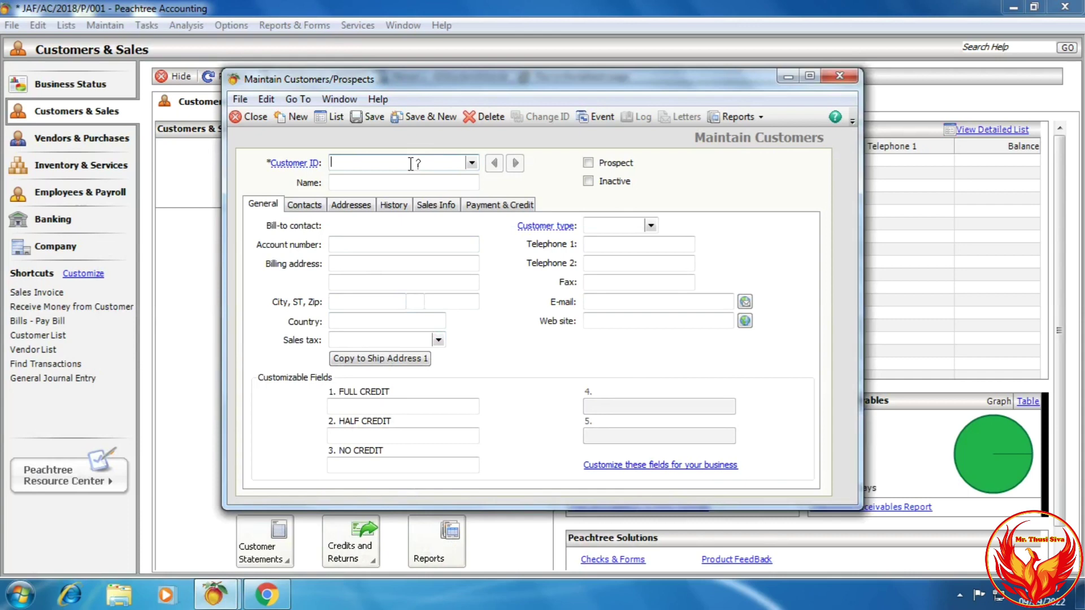
pyautogui.write('C1000')
pyautogui.click(402, 184)
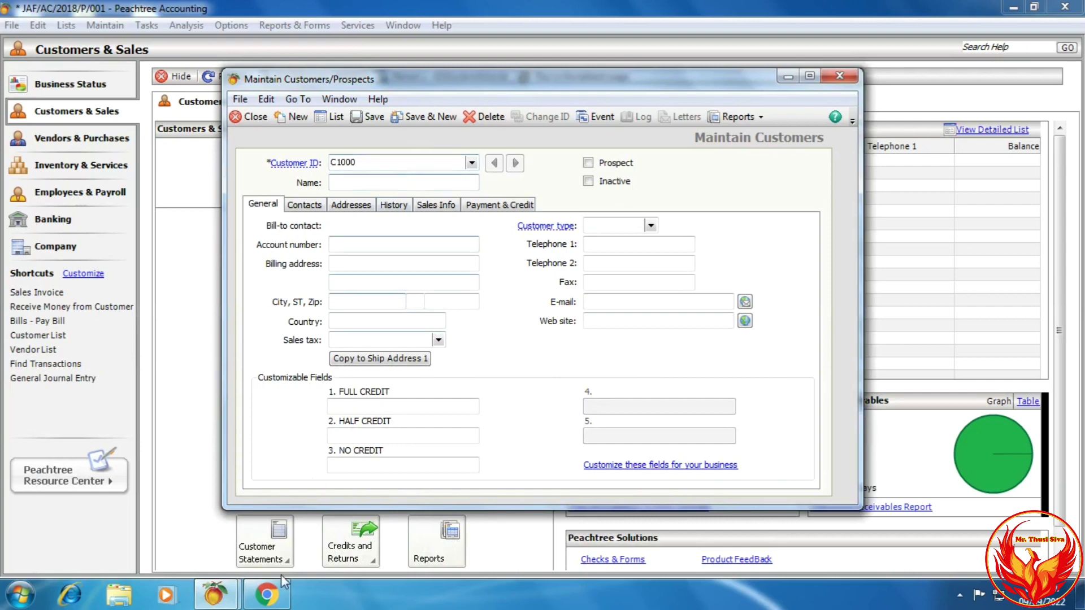
pyautogui.click(266, 606)
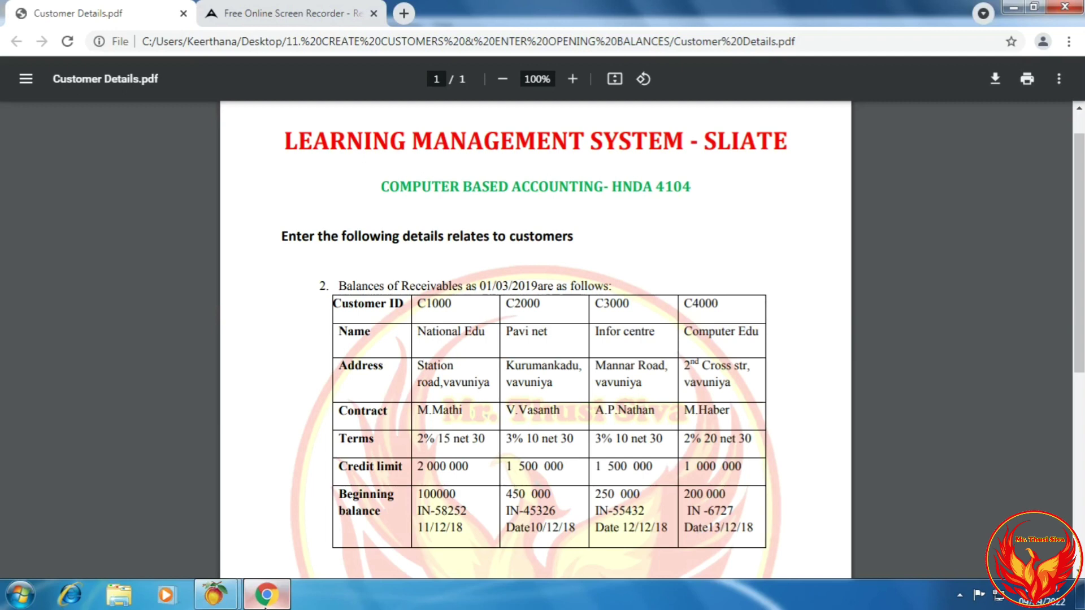
pyautogui.click(266, 606)
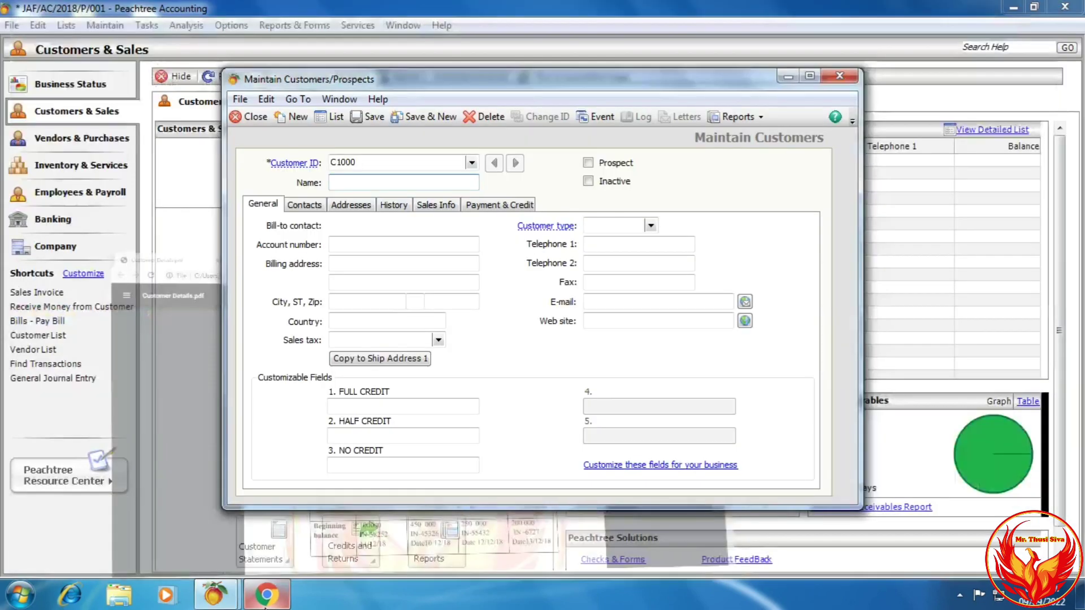
pyautogui.write('N')
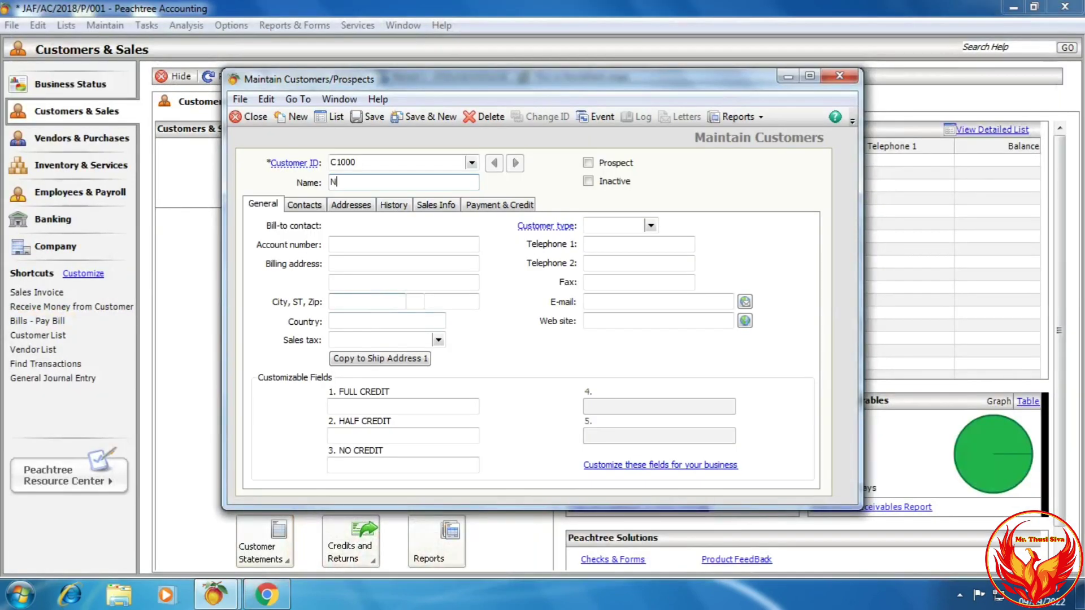
pyautogui.write('ATIONAL EDU')
# Fill in National Edu's two-line billing address and city from the customer details PDF, and set the country to SRI LANKA.
pyautogui.click(266, 596)
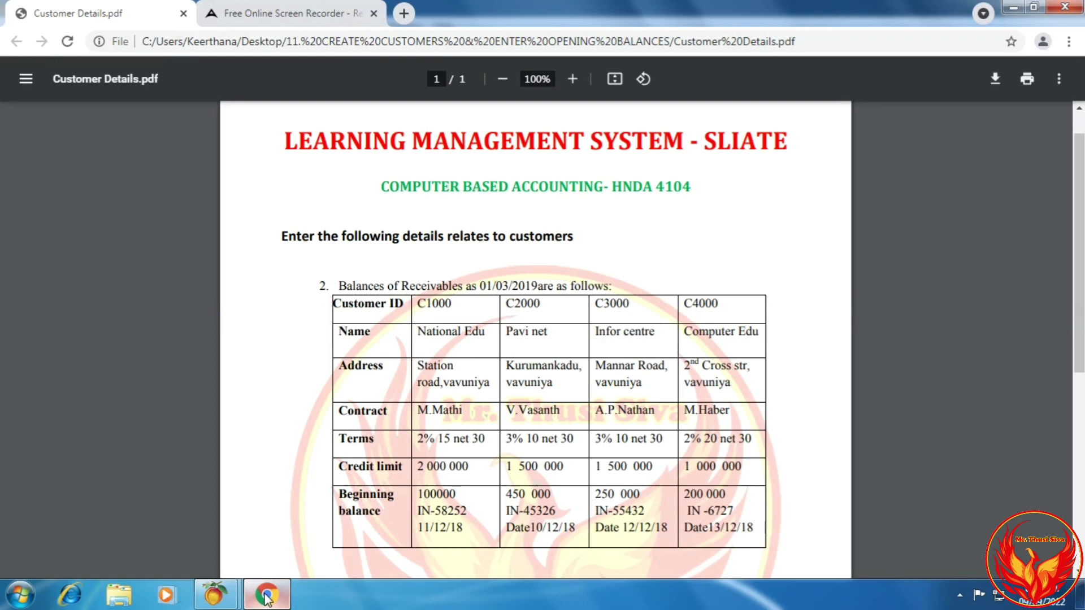
pyautogui.click(266, 596)
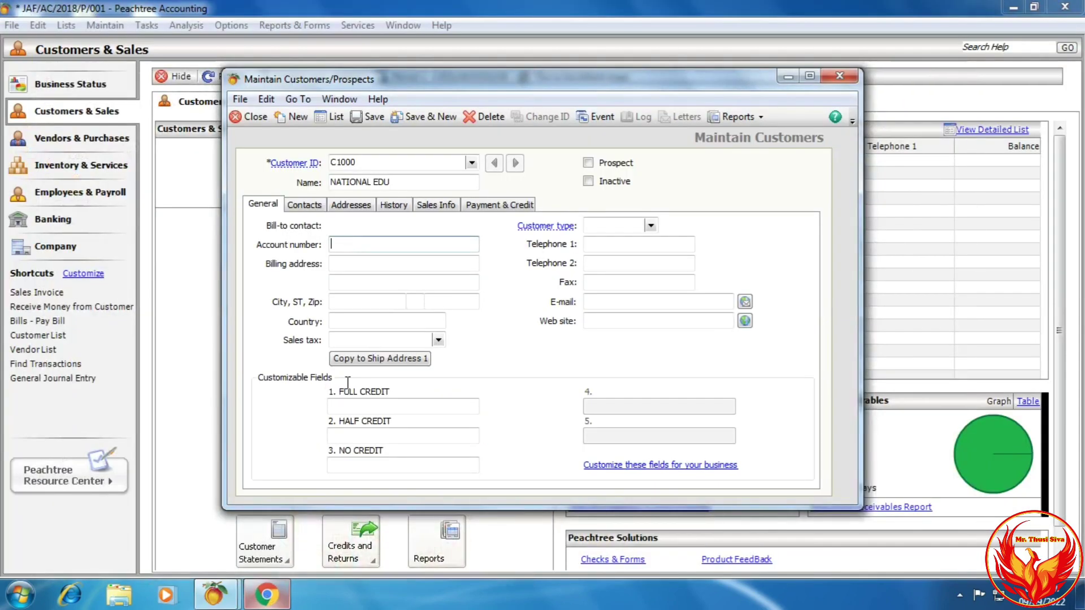
pyautogui.click(350, 261)
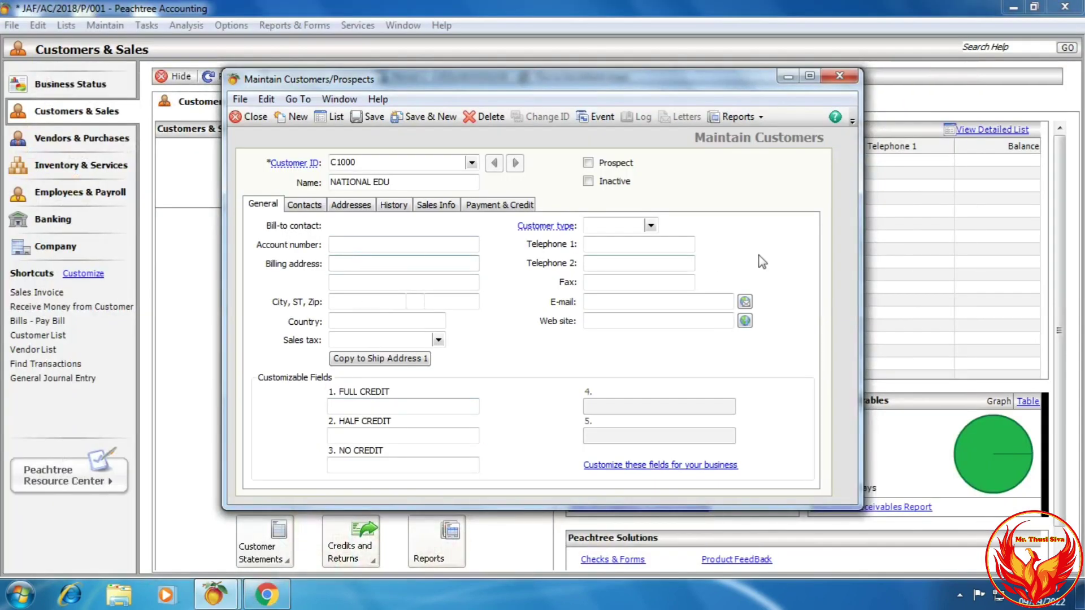
pyautogui.write('STATTION ROAD')
pyautogui.press('Tab')
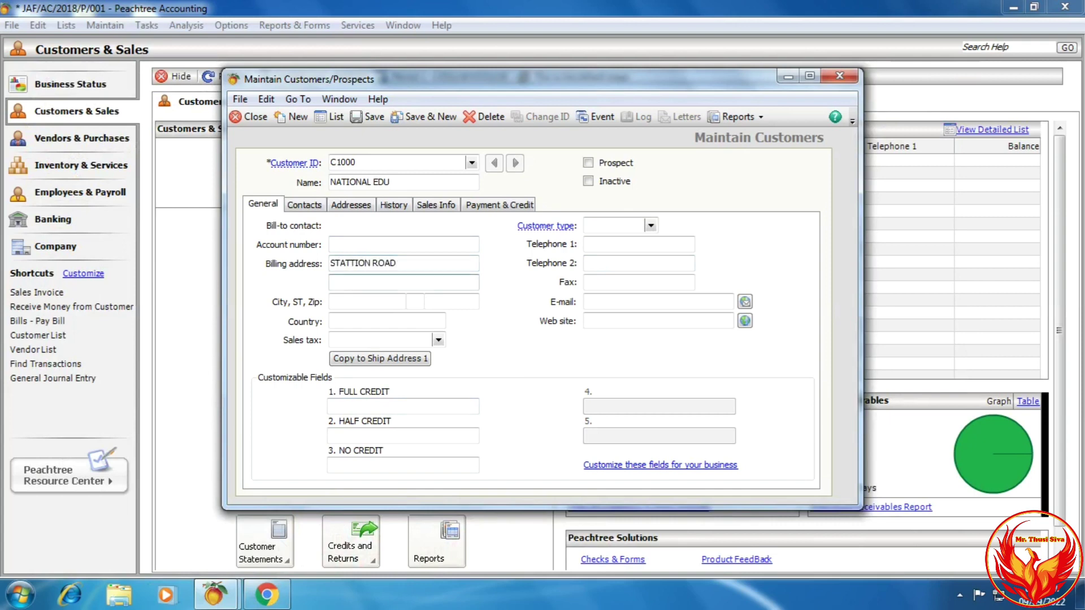
pyautogui.write('VAVUNIYA')
pyautogui.press('Tab')
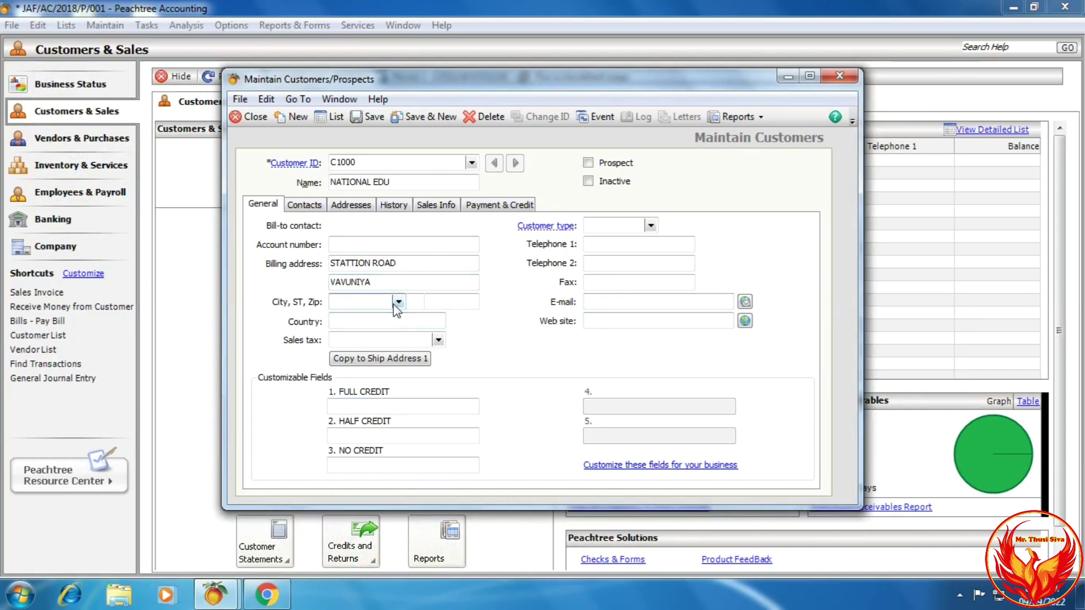
pyautogui.write('VAVINIYA')
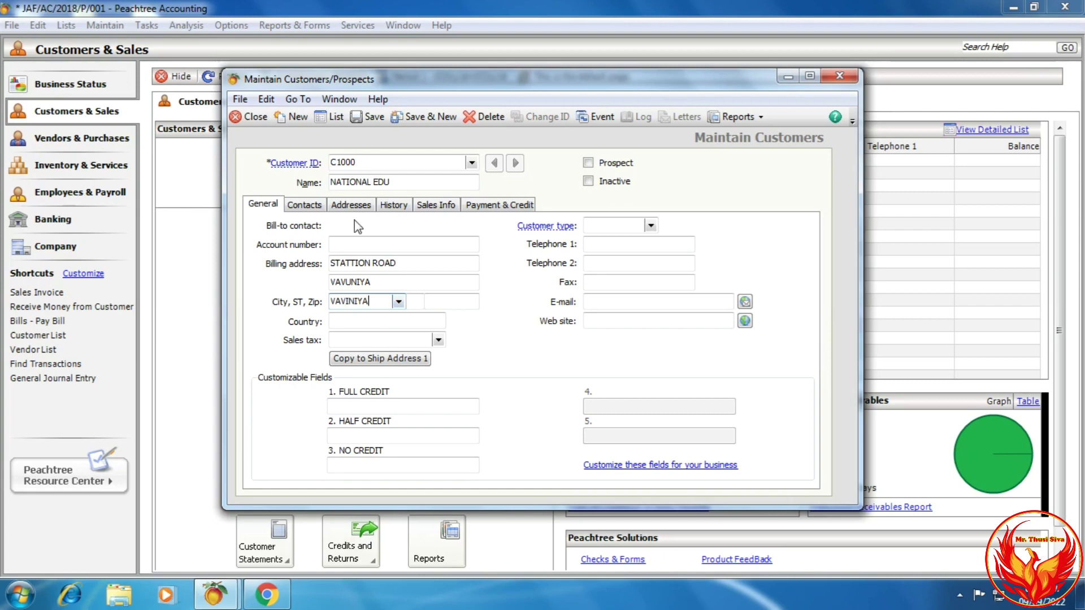
pyautogui.click(379, 320)
pyautogui.write('SRI LANKA')
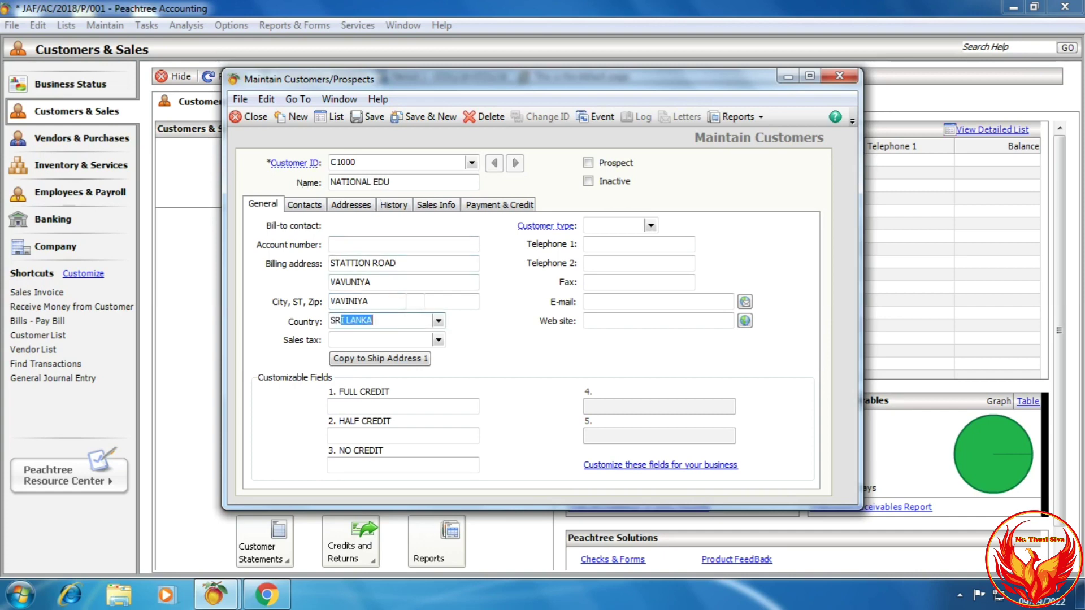
pyautogui.press('Tab')
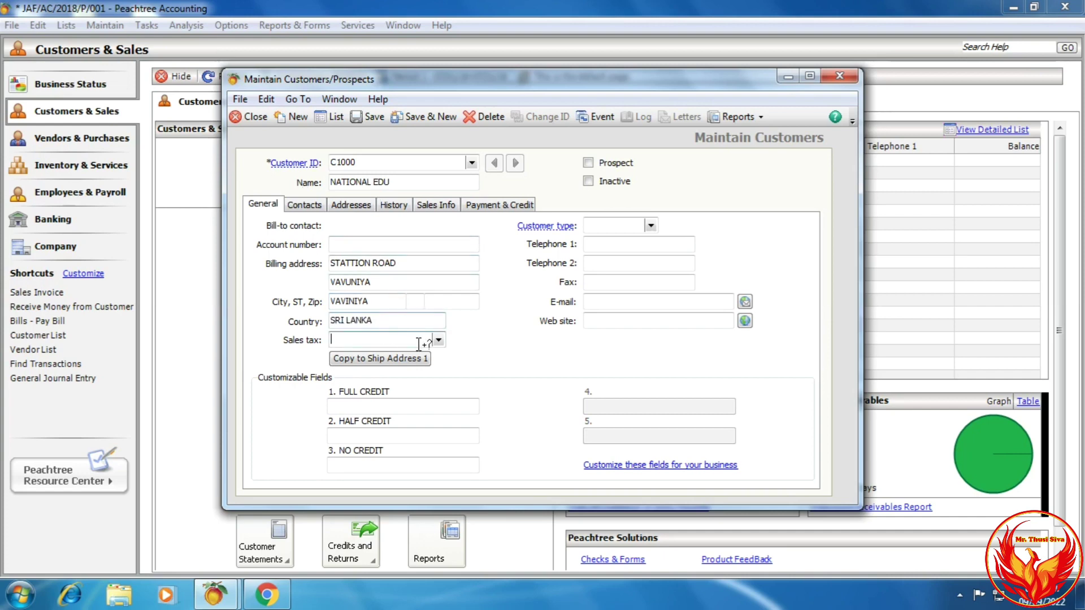
# Assign sales tax T001 (VAT STANDARD) to the customer and copy the billing address to Ship Address 1.
pyautogui.click(443, 345)
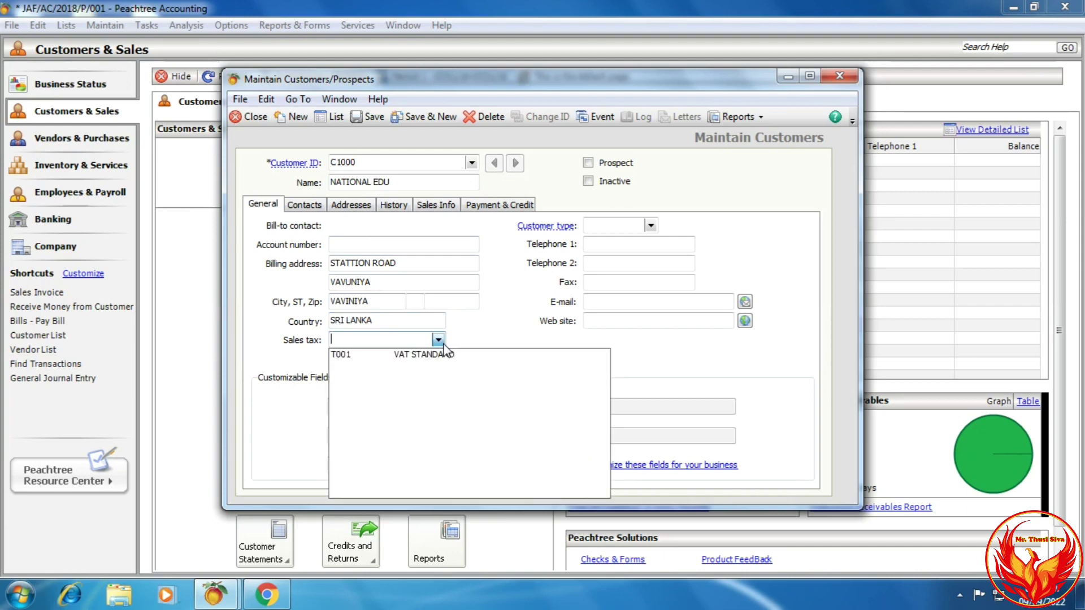
pyautogui.doubleClick(429, 356)
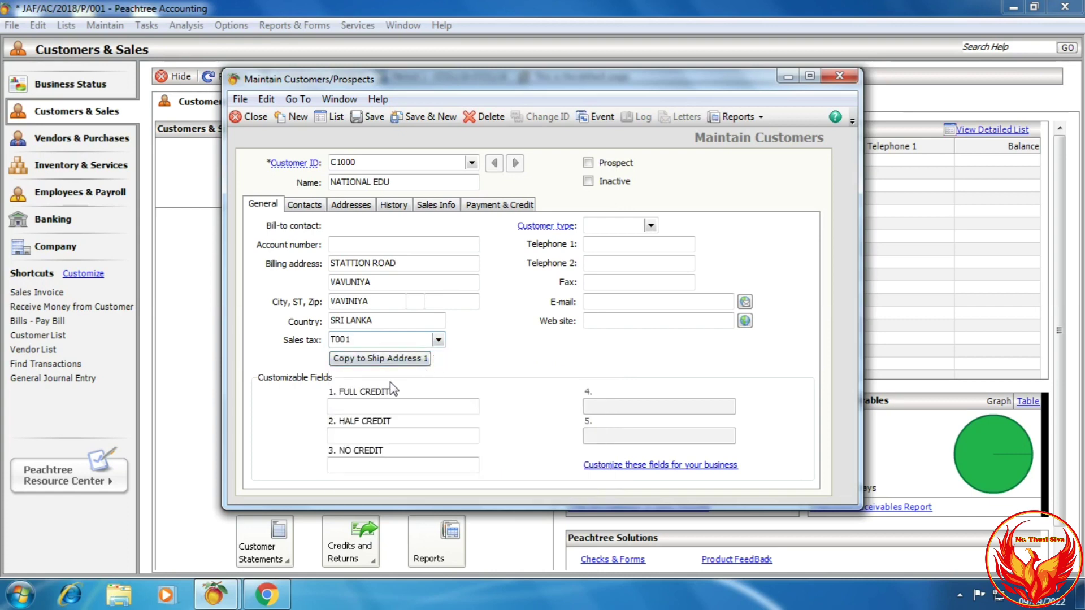
pyautogui.click(386, 359)
pyautogui.click(402, 366)
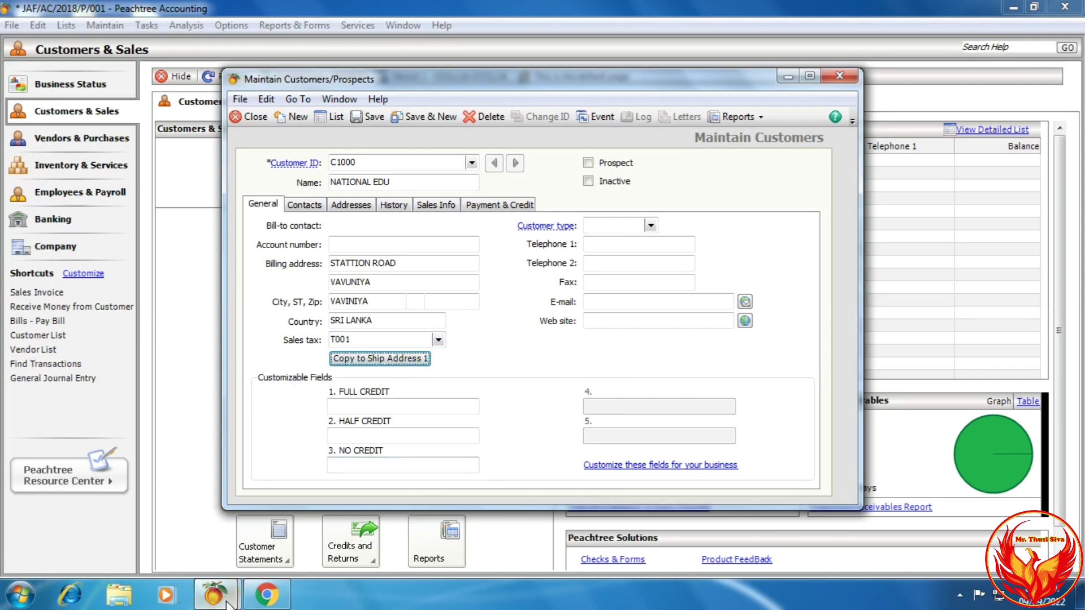
# Enter the first and last name of National Edu's bill-to contact as given in the customer details PDF.
pyautogui.click(268, 602)
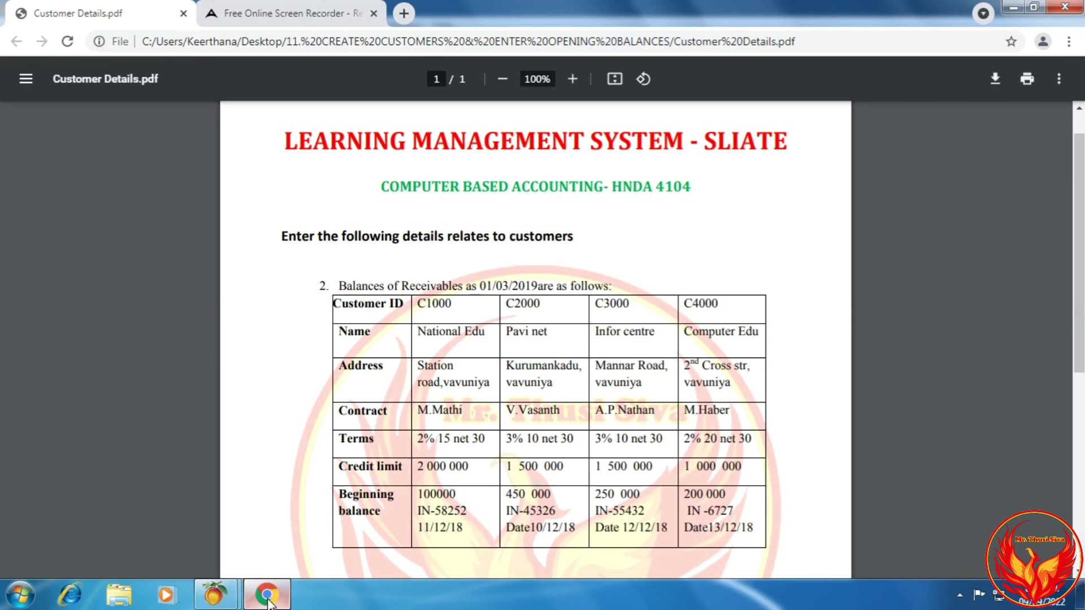
pyautogui.click(268, 603)
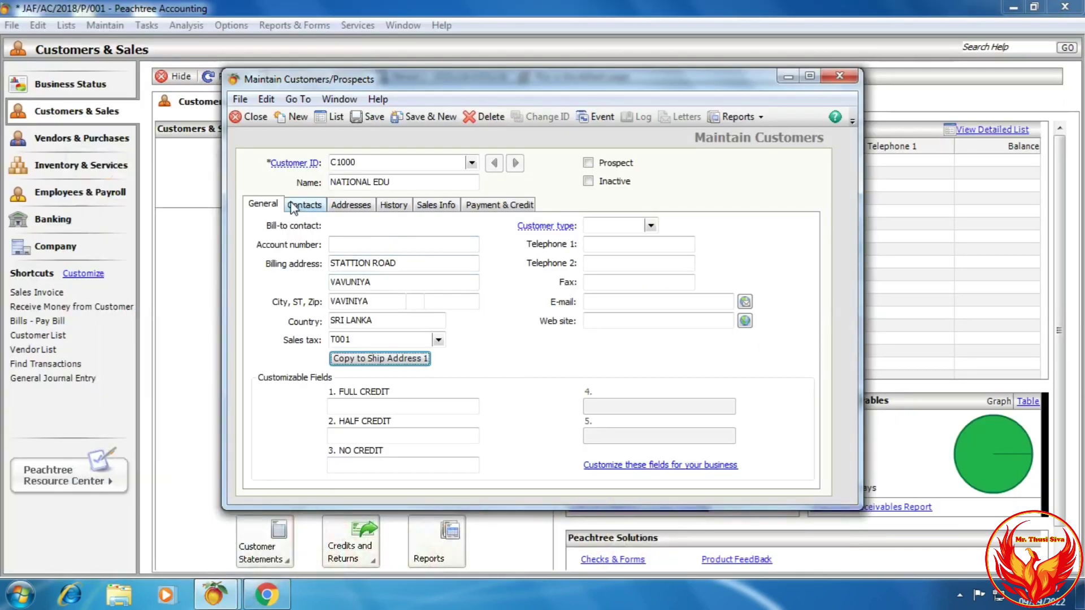
pyautogui.click(308, 207)
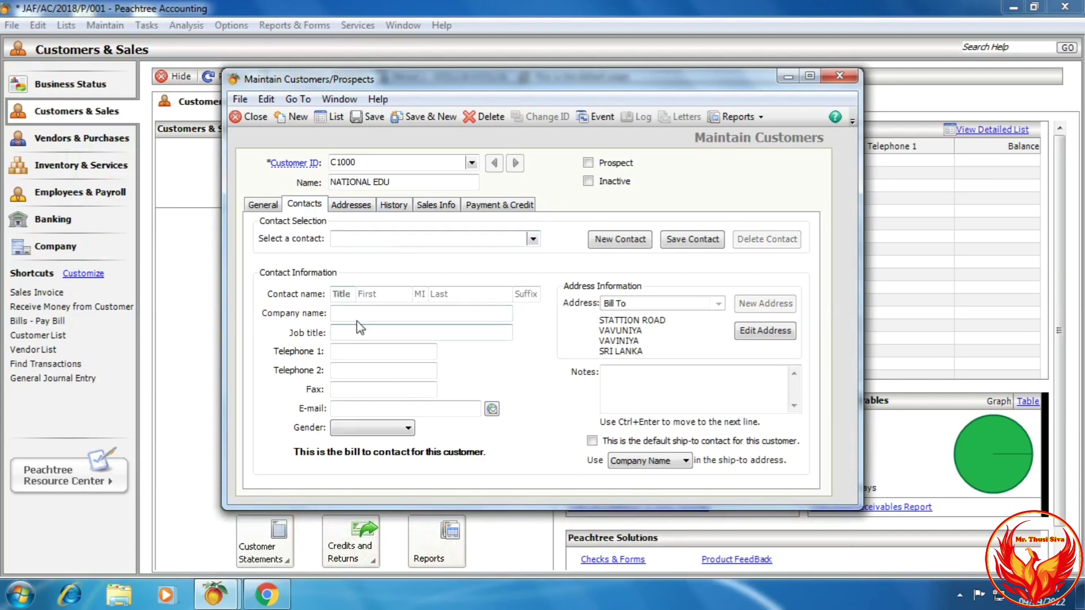
pyautogui.click(384, 295)
pyautogui.click(268, 595)
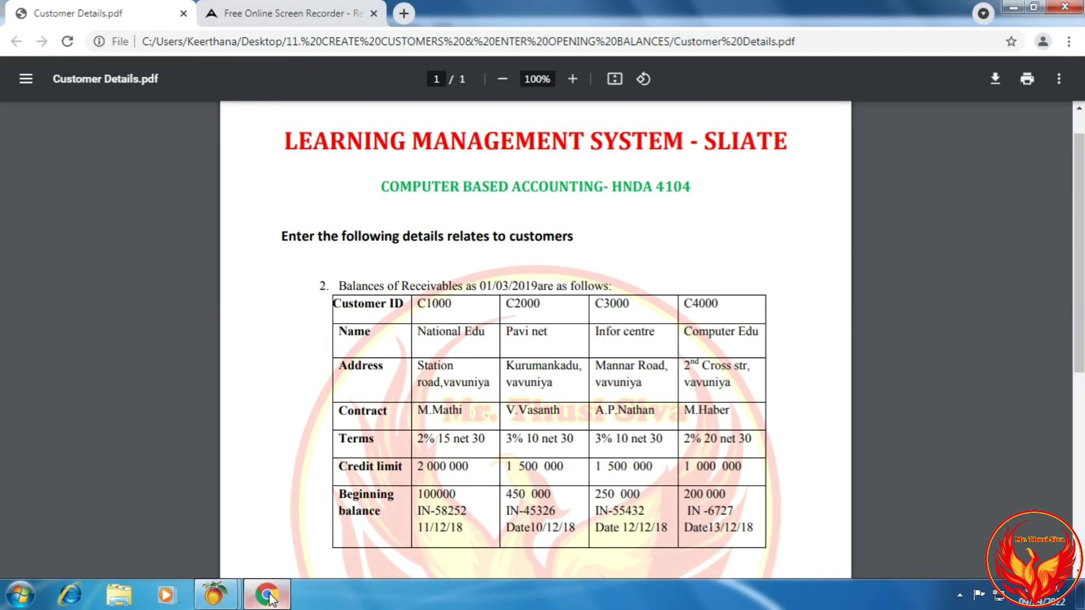
pyautogui.click(268, 594)
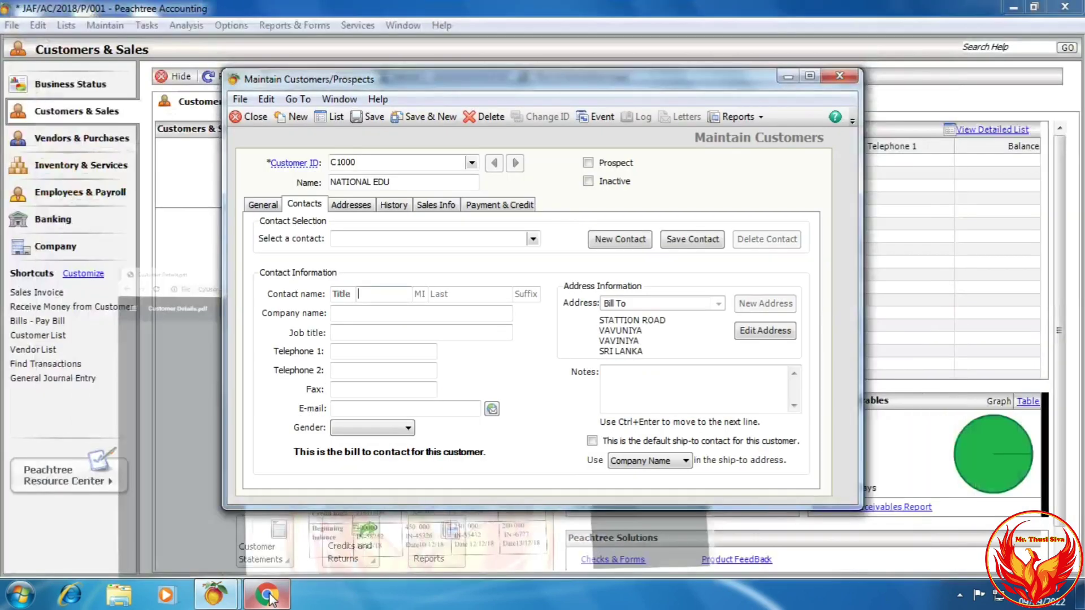
pyautogui.write('M')
pyautogui.press('Tab')
pyautogui.write('M')
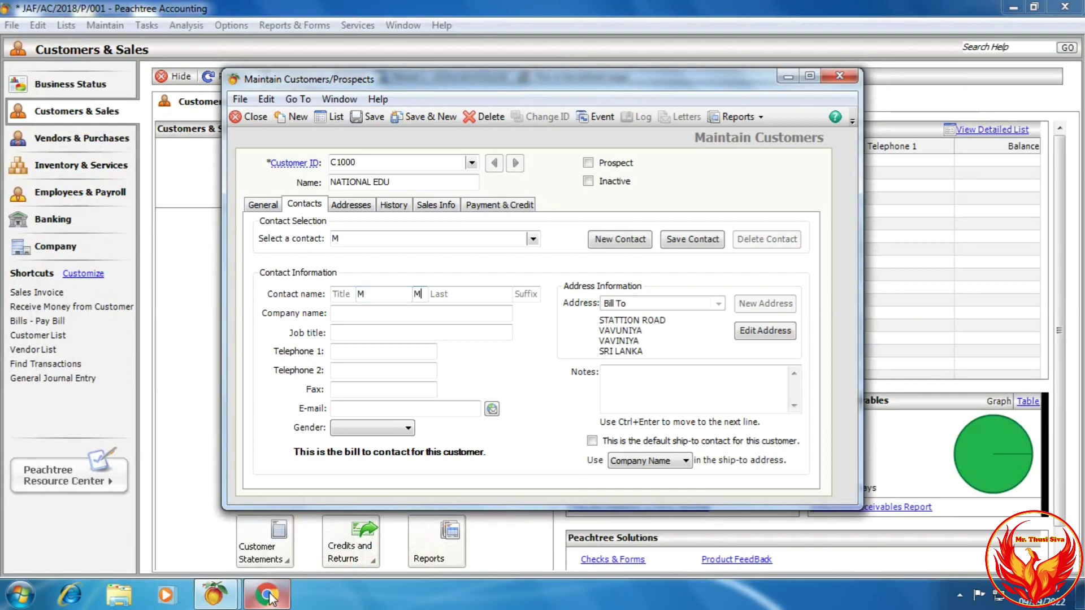
pyautogui.press('BackSpace')
pyautogui.press('Tab')
pyautogui.write('MATHJ')
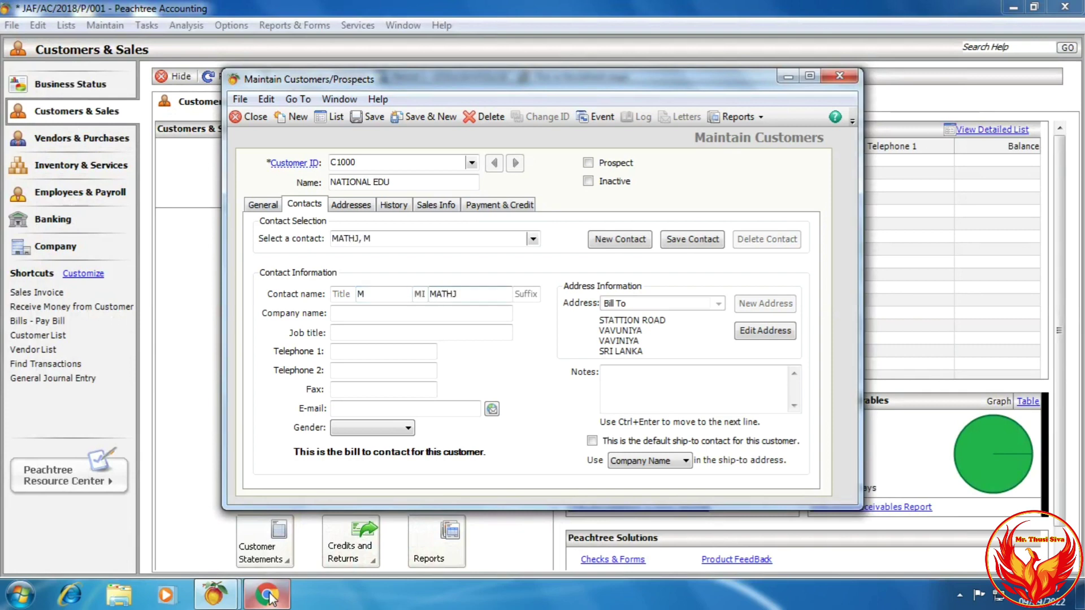
pyautogui.press('BackSpace')
pyautogui.write('I')
# Correct the contact's last name against the customer details PDF and switch National Edu to customized terms for this customer.
pyautogui.click(257, 599)
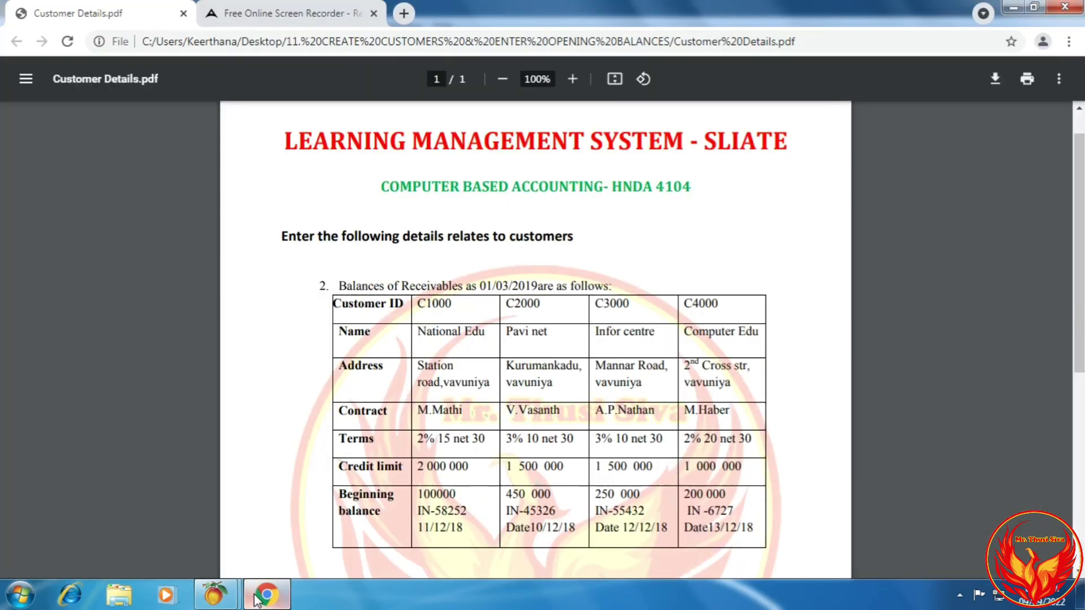
pyautogui.click(257, 599)
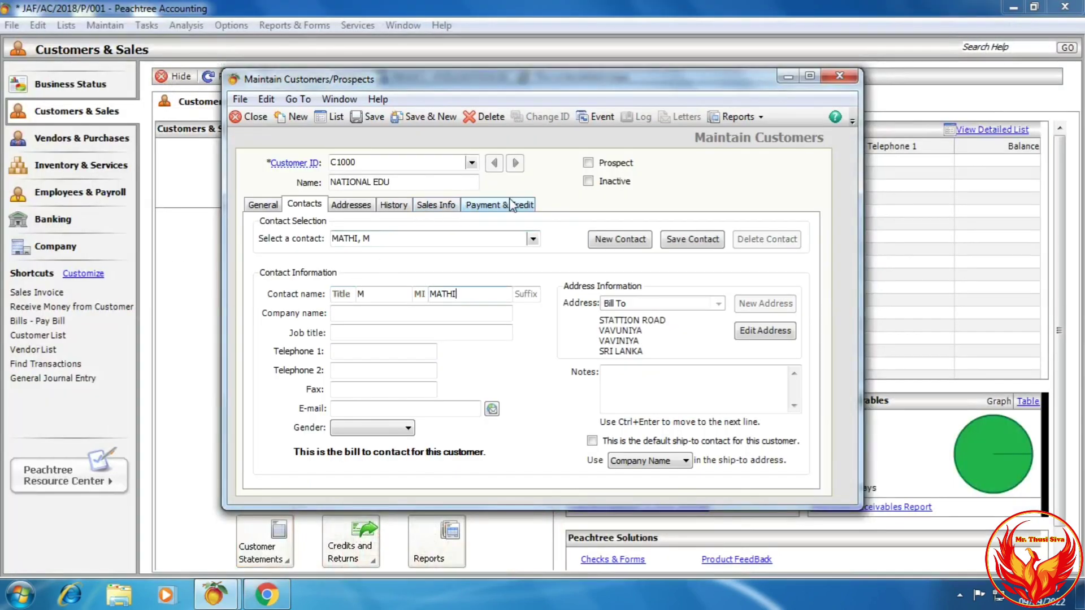
pyautogui.click(510, 207)
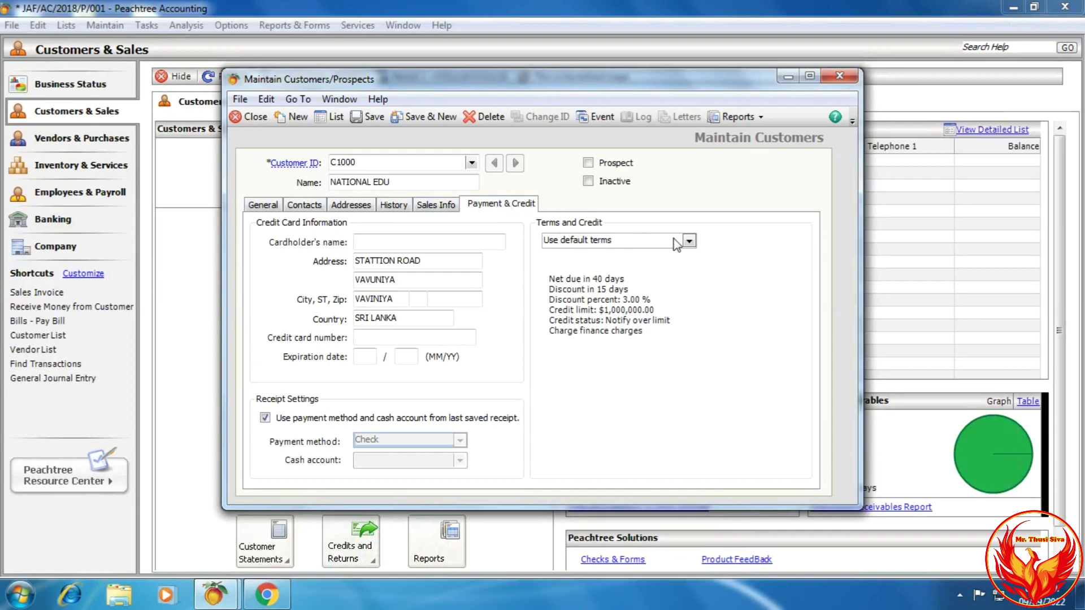
pyautogui.click(567, 242)
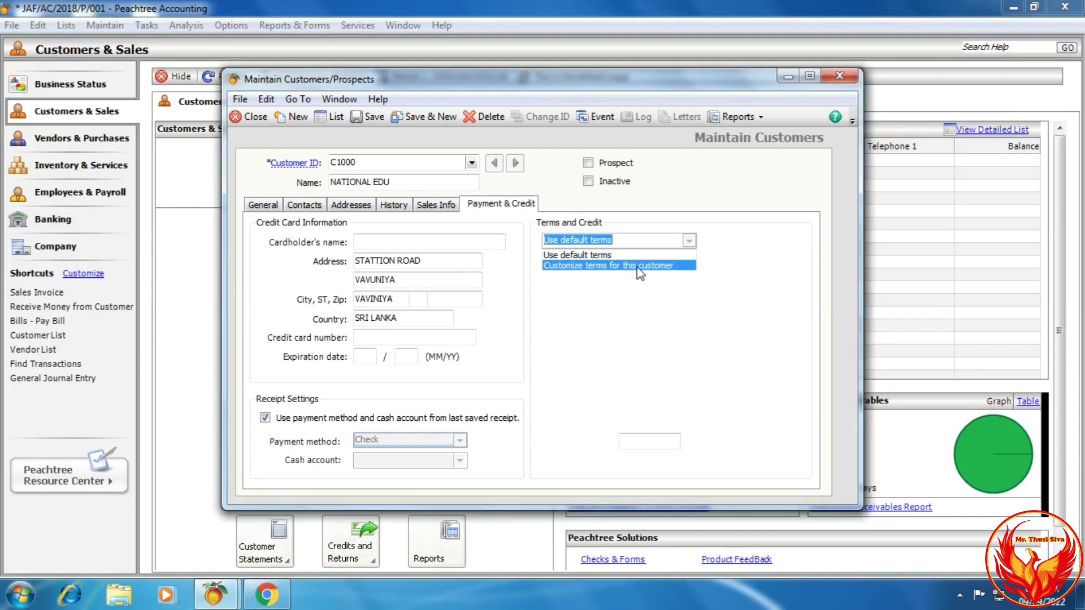
pyautogui.click(637, 268)
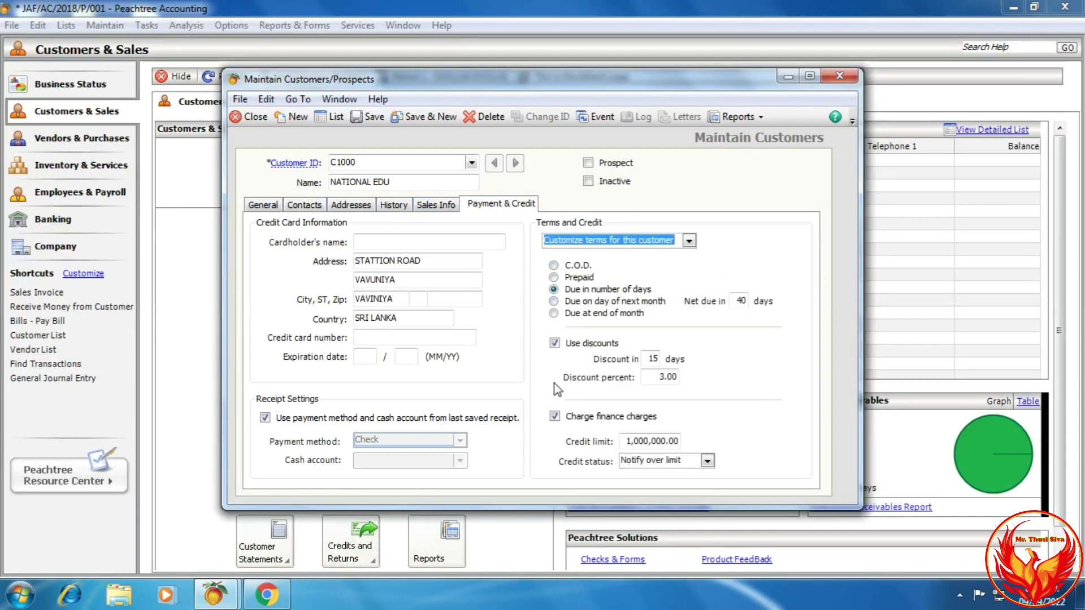
# Check National Edu's terms in the customer details PDF, and set net due to 30 days and the discount period to 20 days.
pyautogui.click(282, 602)
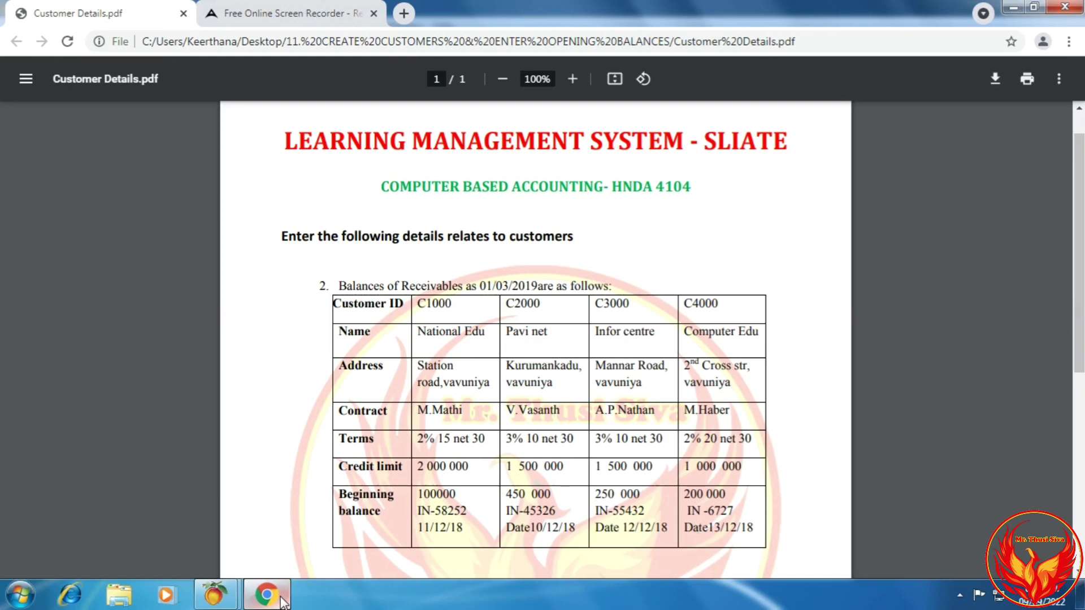
pyautogui.click(283, 601)
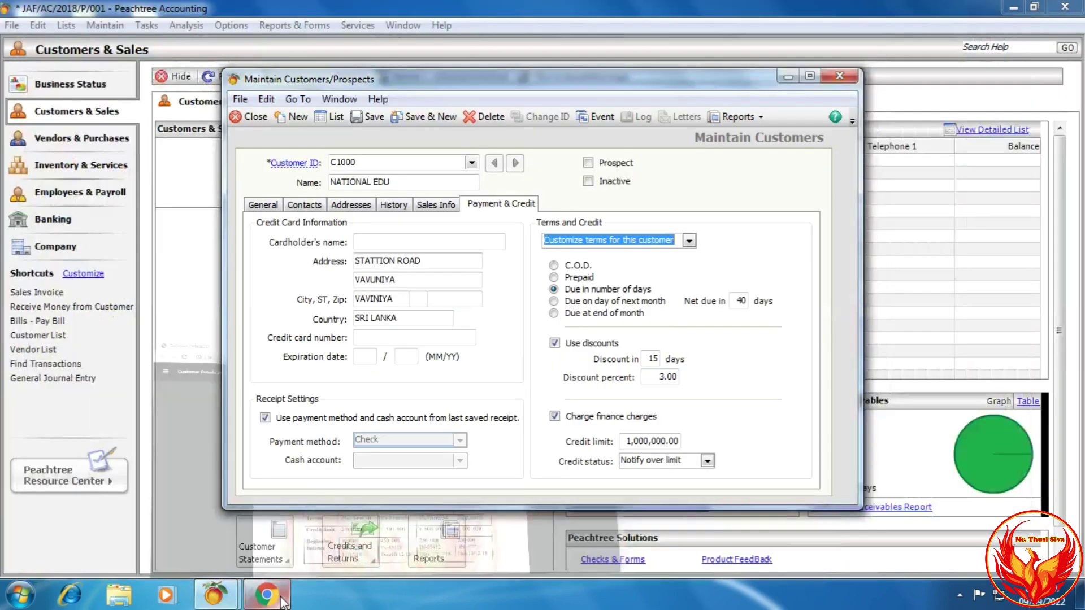
pyautogui.click(737, 299)
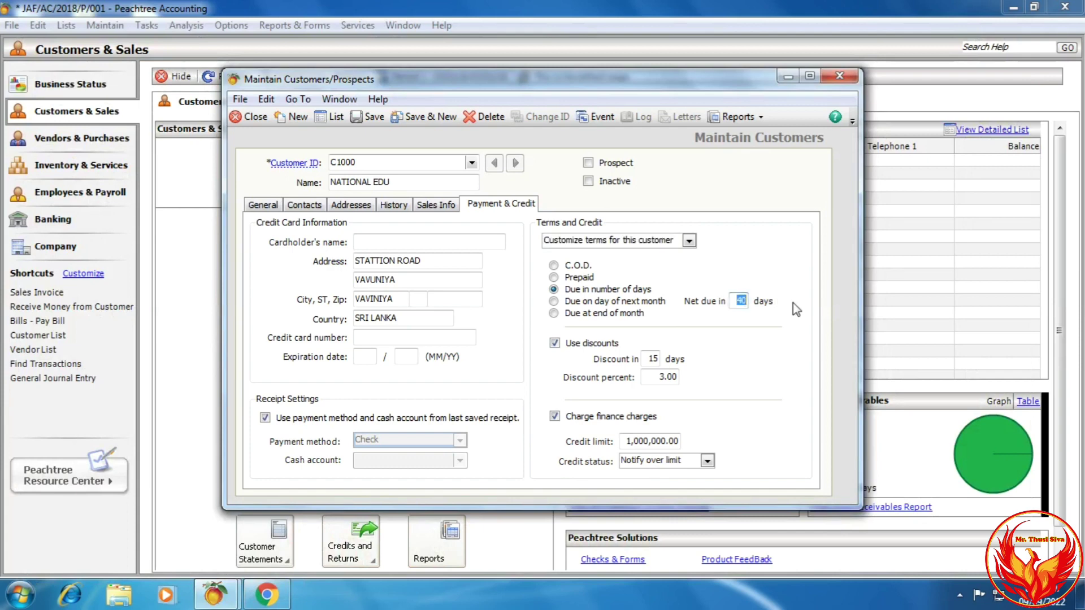
pyautogui.write('30')
pyautogui.click(650, 360)
pyautogui.write('20')
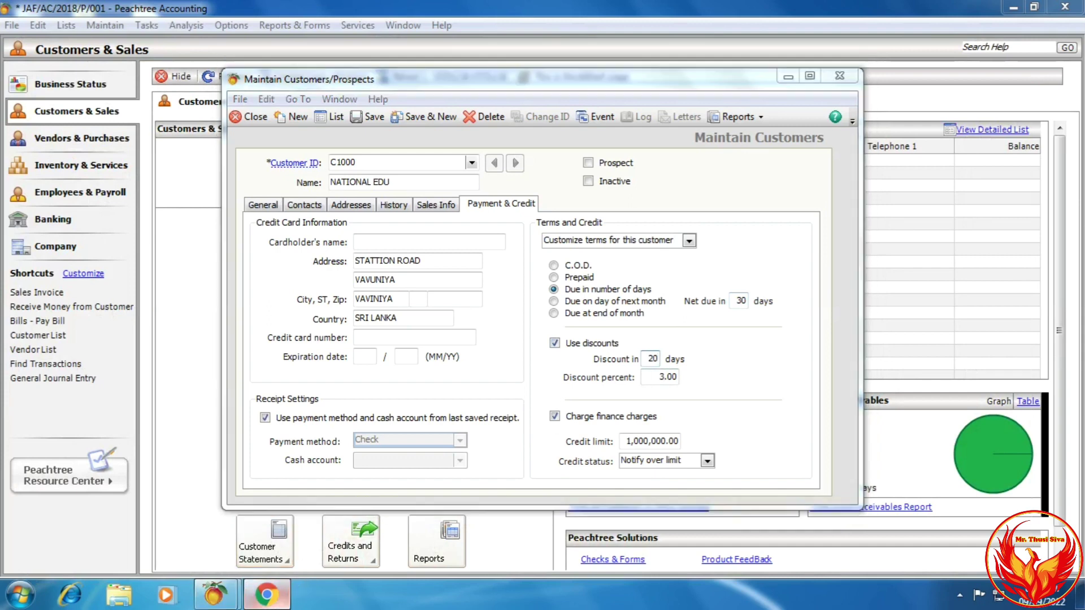
# Recheck the terms in the customer details PDF, and set the discount period to 15 days and the discount percent to 2.
pyautogui.click(266, 595)
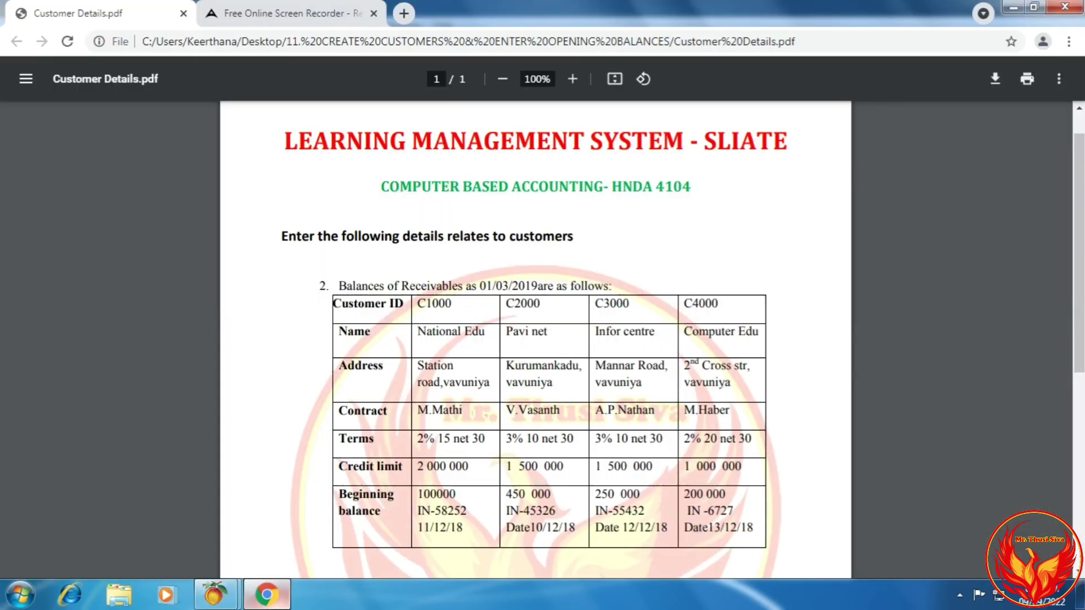
pyautogui.click(215, 594)
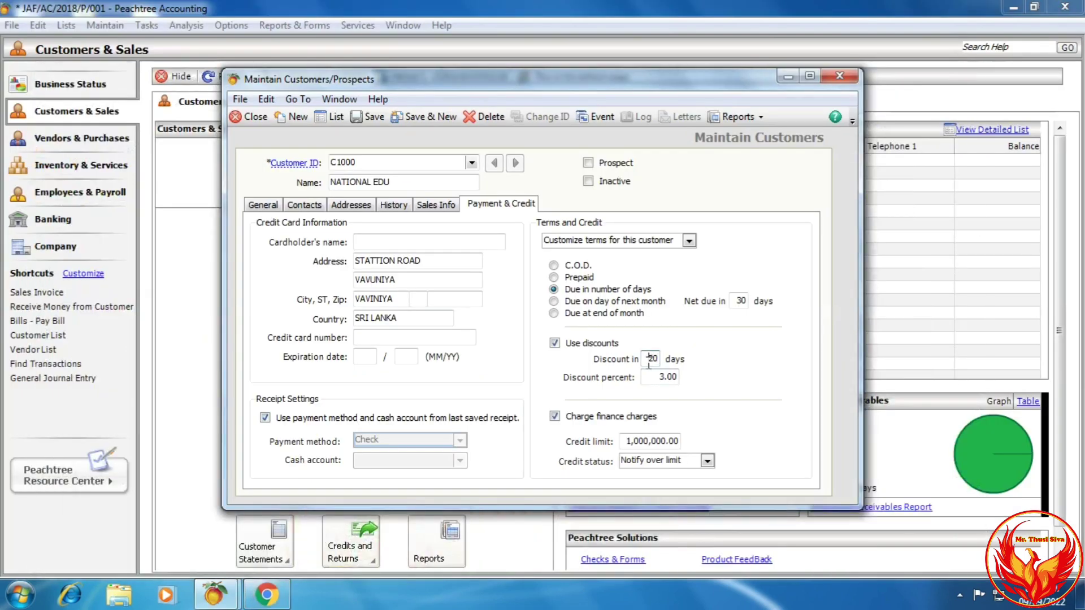
pyautogui.doubleClick(651, 358)
pyautogui.write('15')
pyautogui.click(647, 375)
pyautogui.write('2')
# Set National Edu's credit limit to 2000000, checking it against the customer details PDF.
pyautogui.click(268, 595)
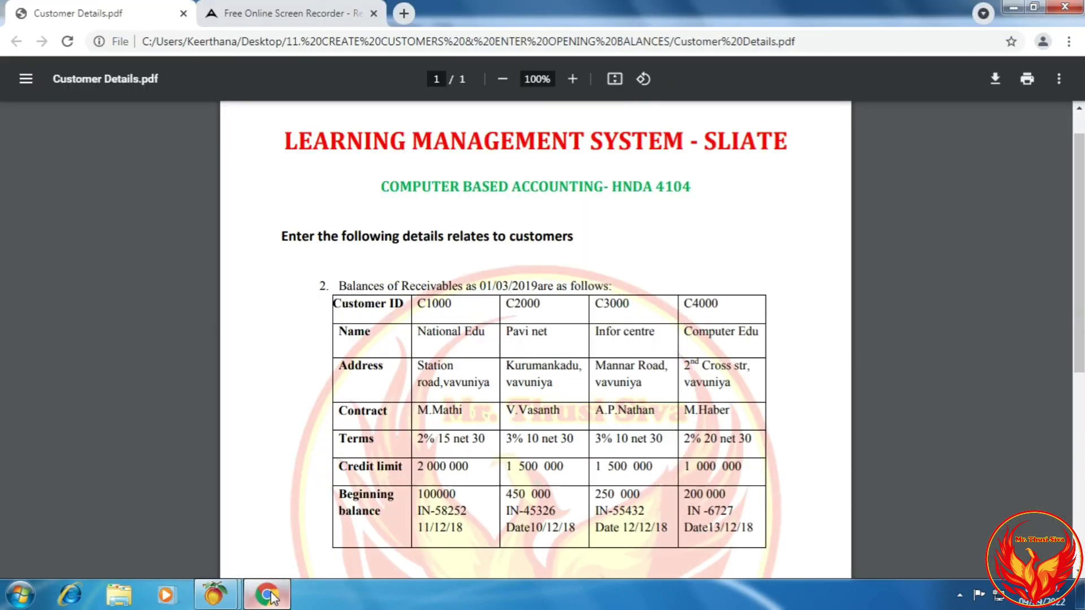
pyautogui.click(268, 595)
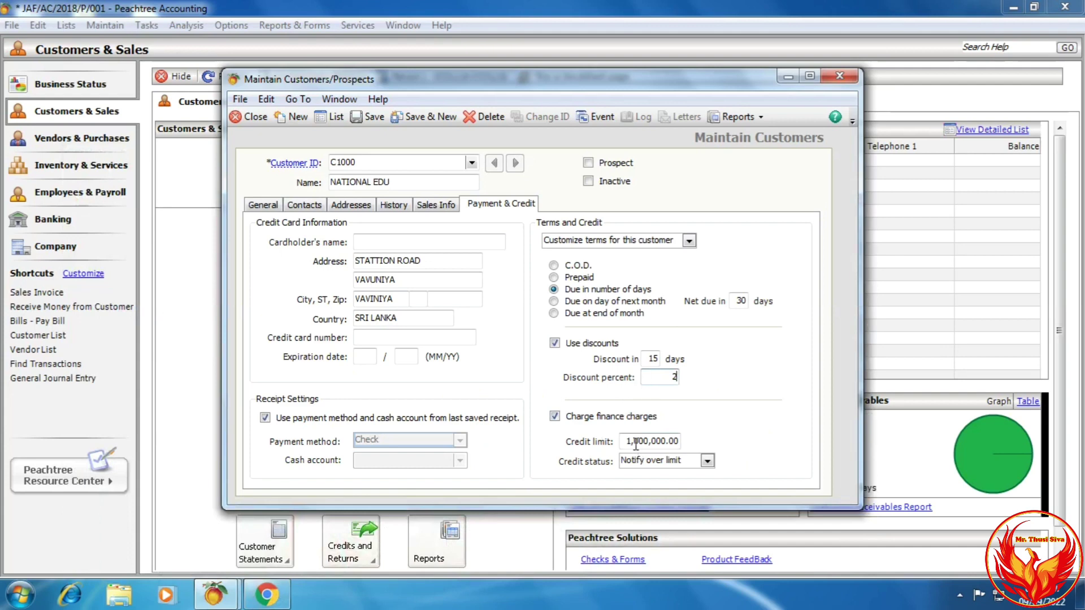
pyautogui.click(630, 443)
pyautogui.write('2000000')
pyautogui.click(270, 600)
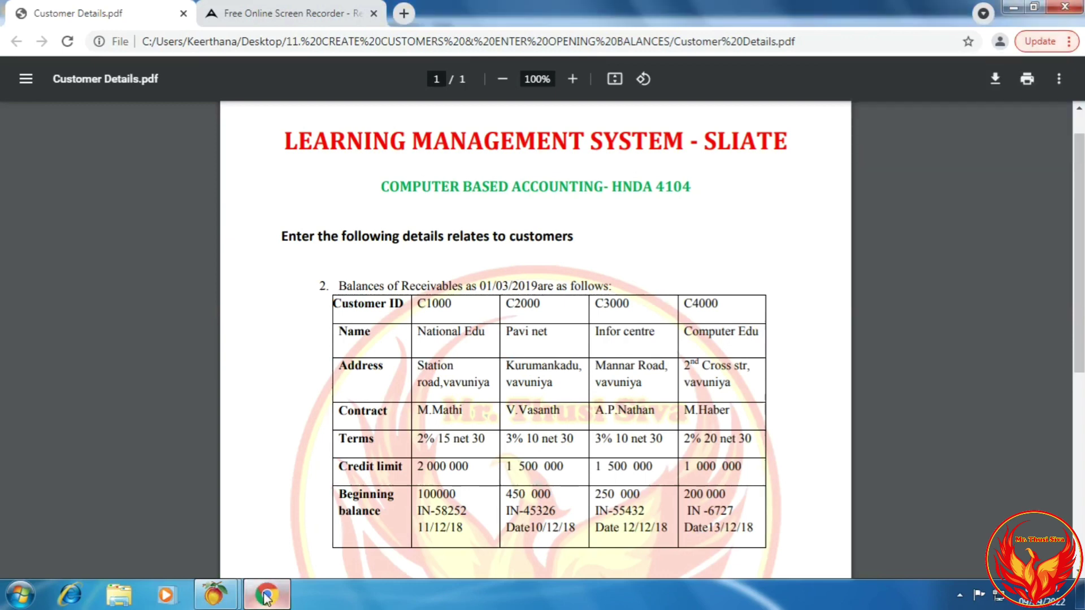
pyautogui.moveTo(239, 598)
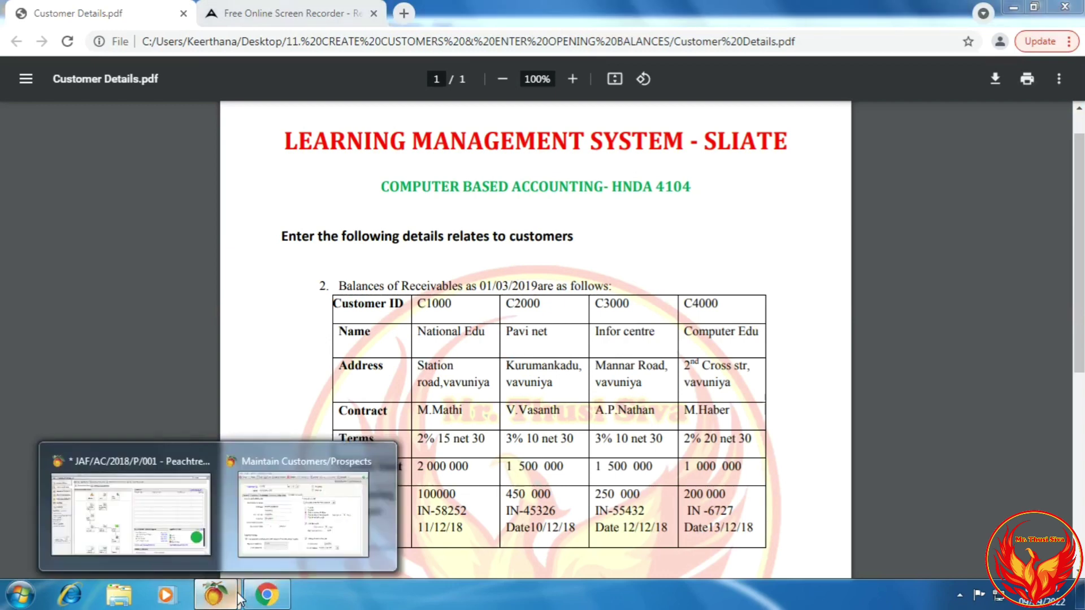
pyautogui.click(277, 526)
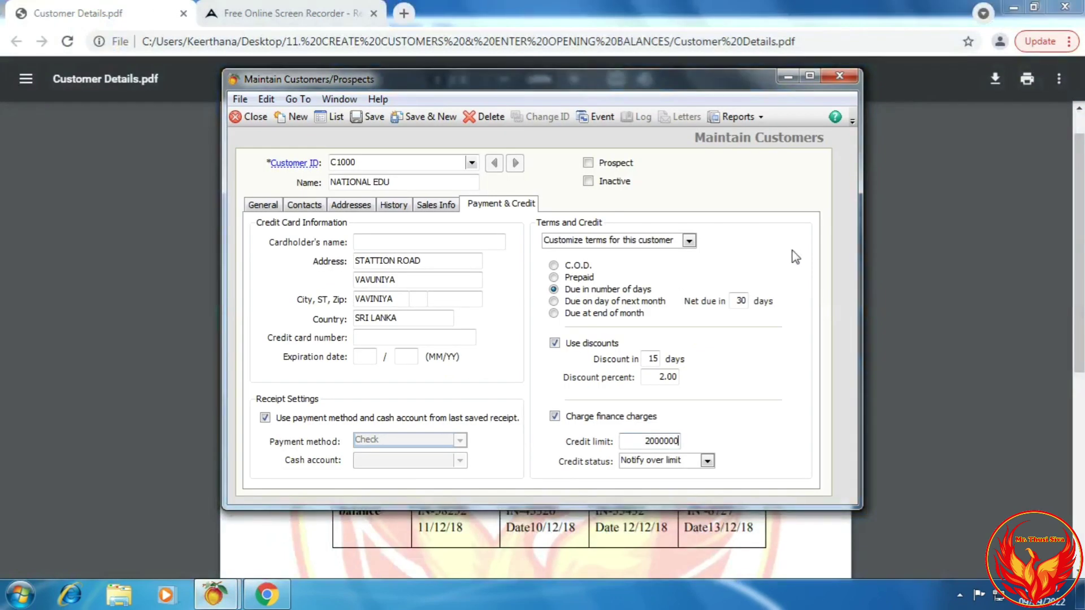
# Save the National Edu customer record and start a new blank customer record.
pyautogui.click(377, 118)
pyautogui.click(376, 117)
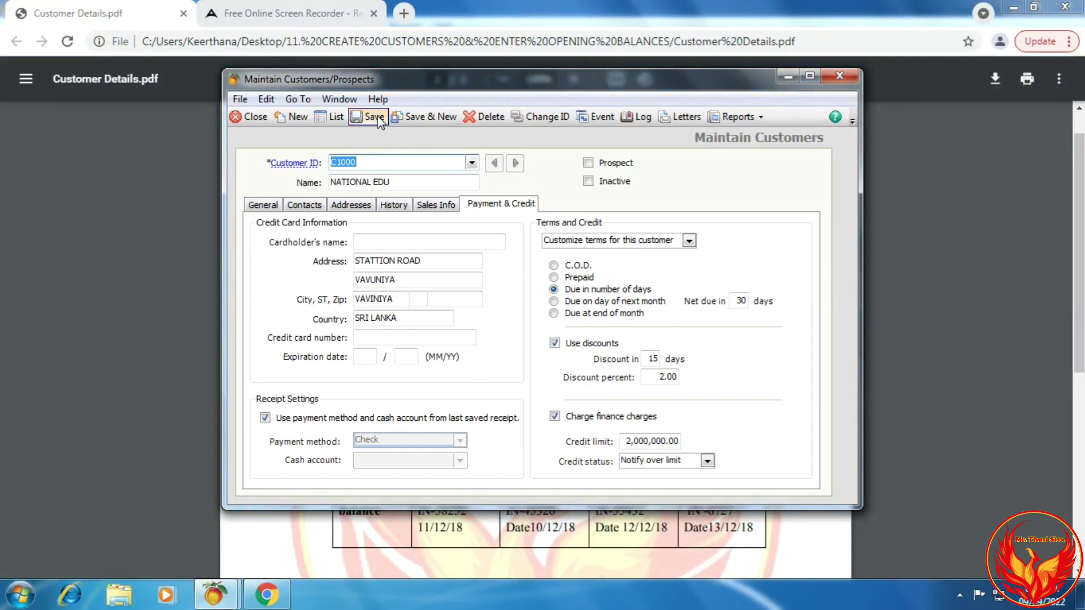
pyautogui.click(378, 119)
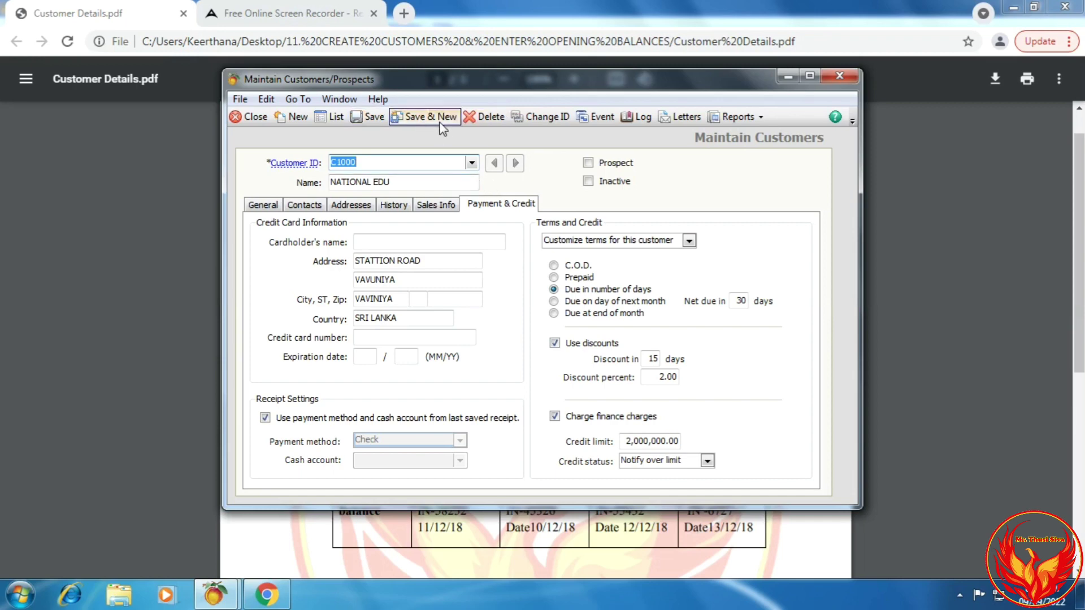
pyautogui.click(424, 117)
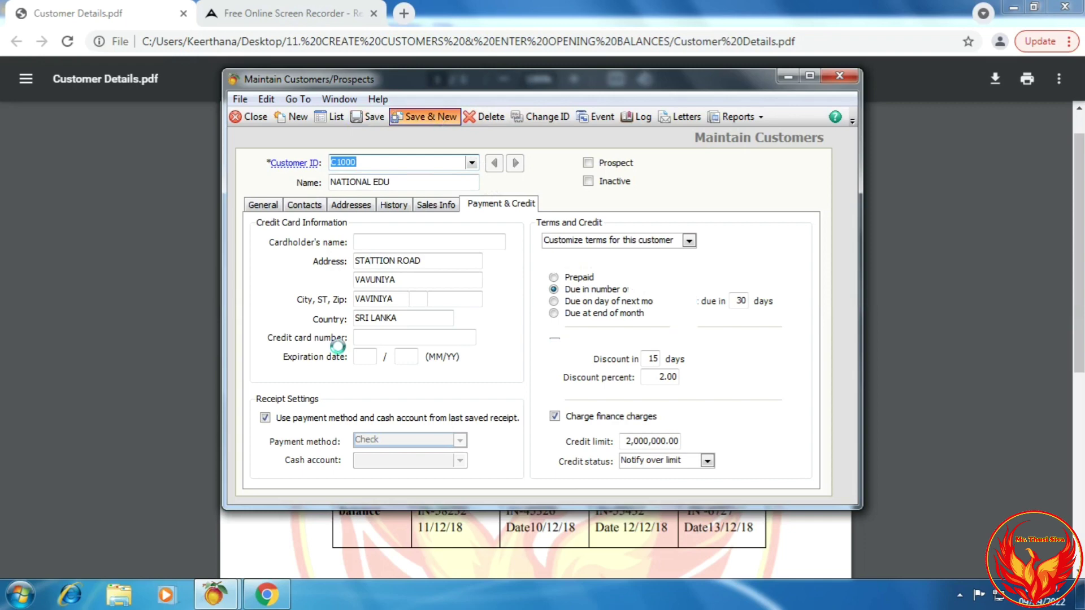
# Enter customer ID C2000 and the name PAVI NET for the second customer, checking them against the customer details PDF.
pyautogui.click(267, 594)
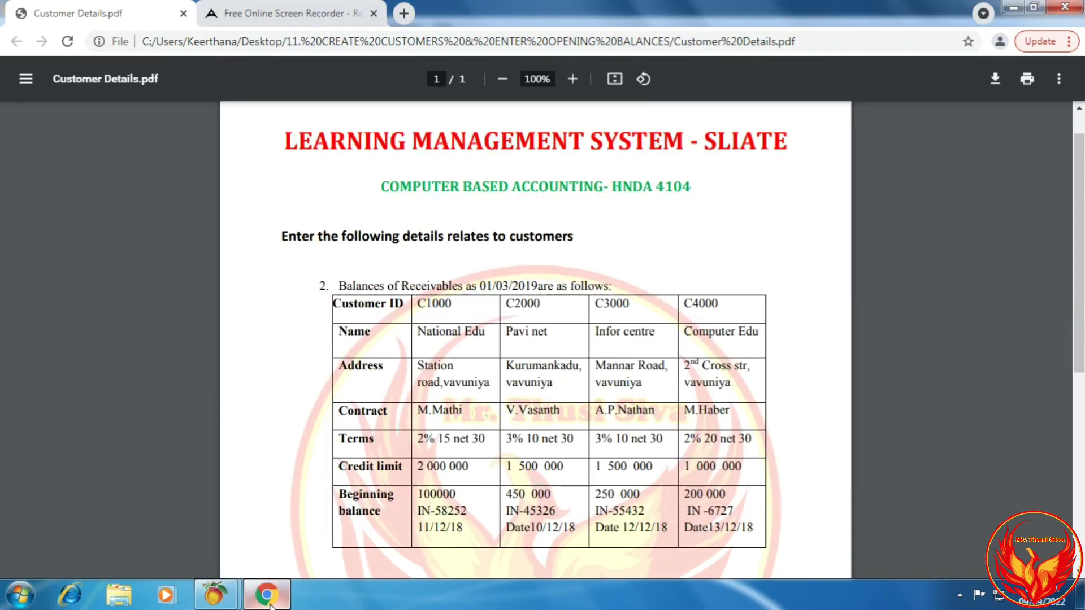
pyautogui.click(269, 596)
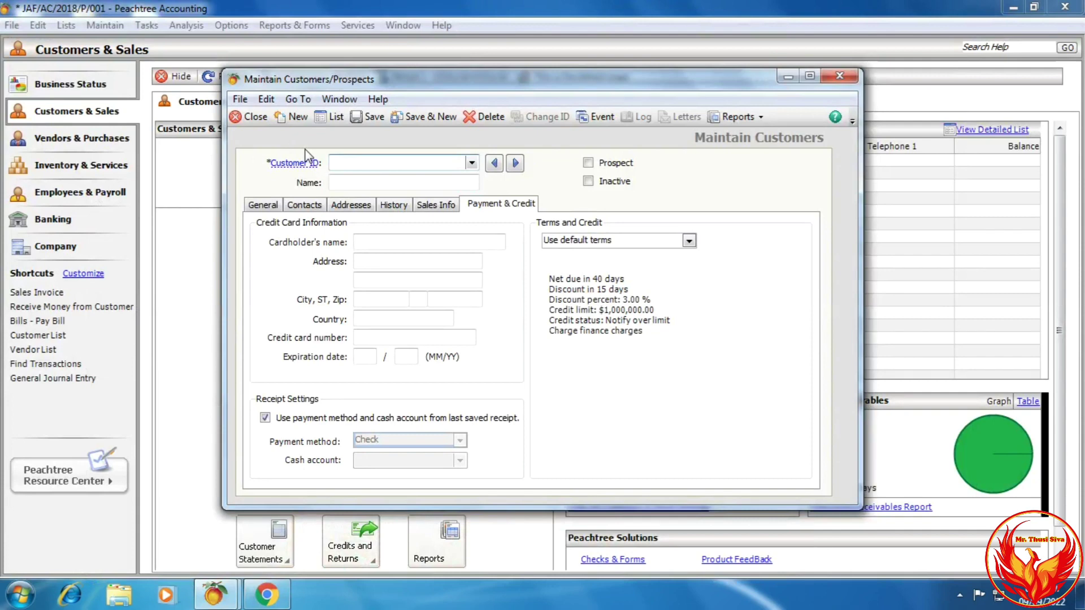
pyautogui.write('C2000')
pyautogui.click(280, 603)
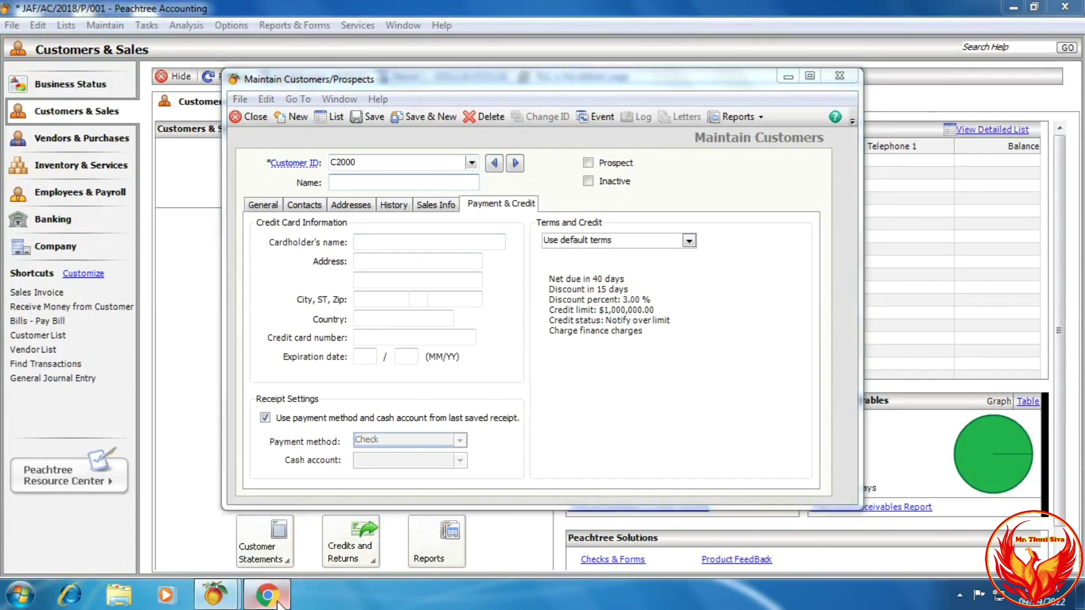
pyautogui.click(279, 603)
pyautogui.write('P')
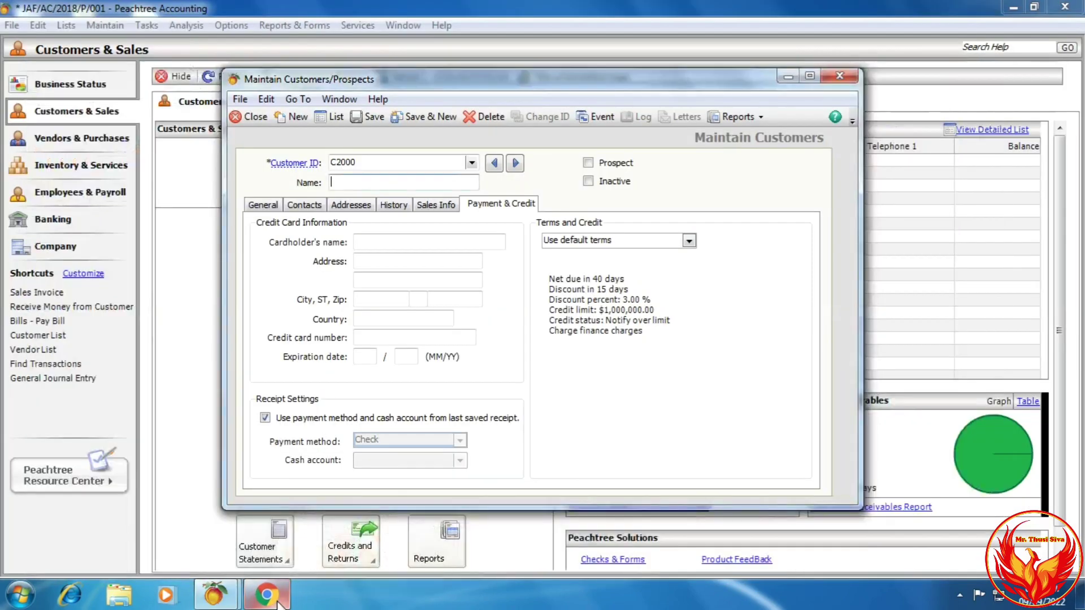
pyautogui.write('AVI NET')
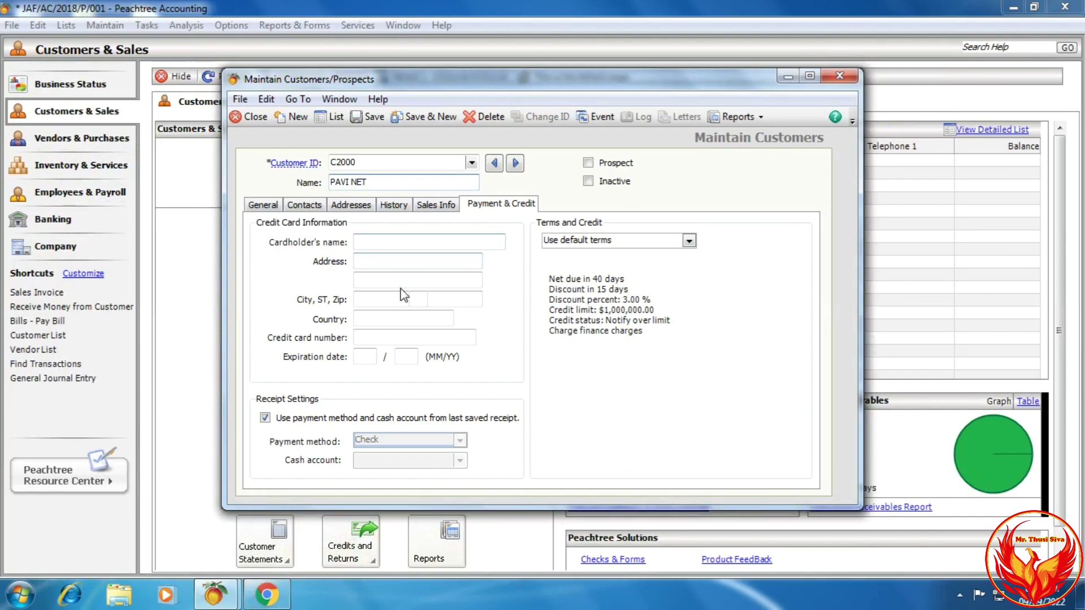
# Fill in Pavi Net's two-line billing address in the general details, as given in the customer details PDF.
pyautogui.click(276, 205)
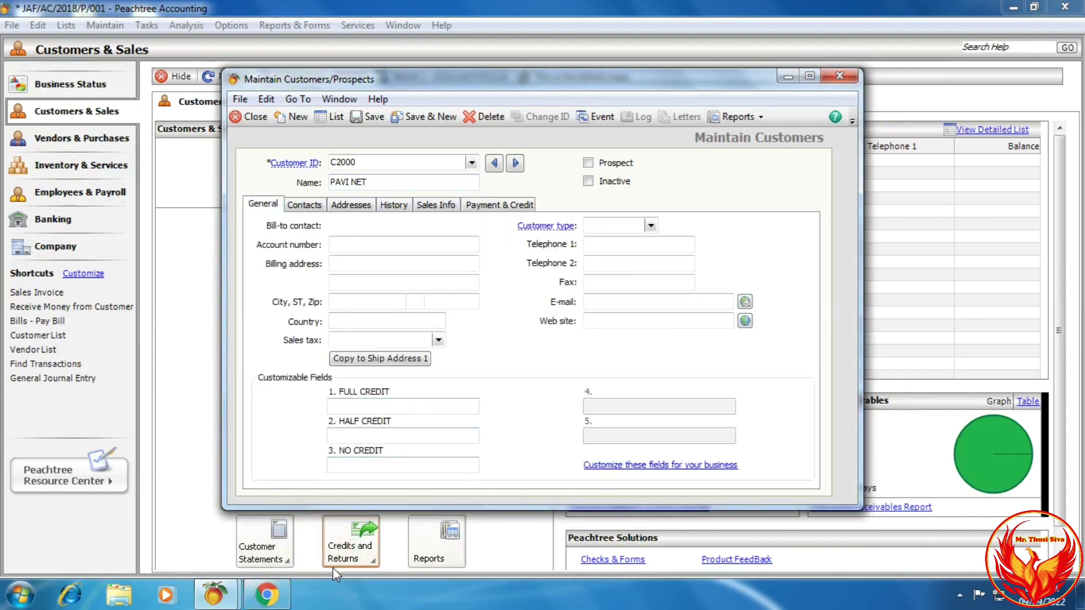
pyautogui.click(268, 591)
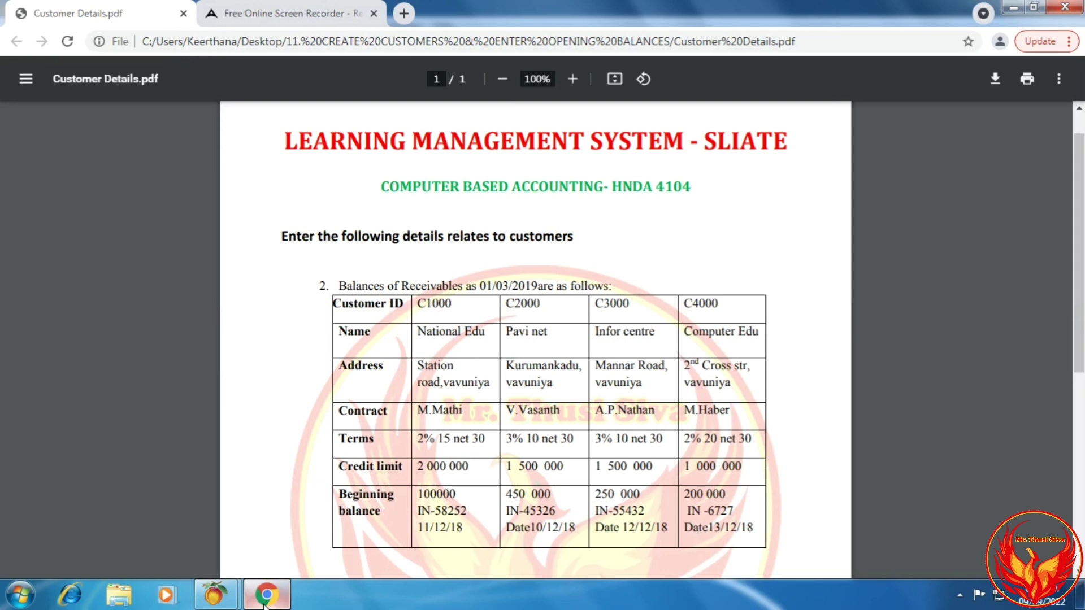
pyautogui.click(264, 599)
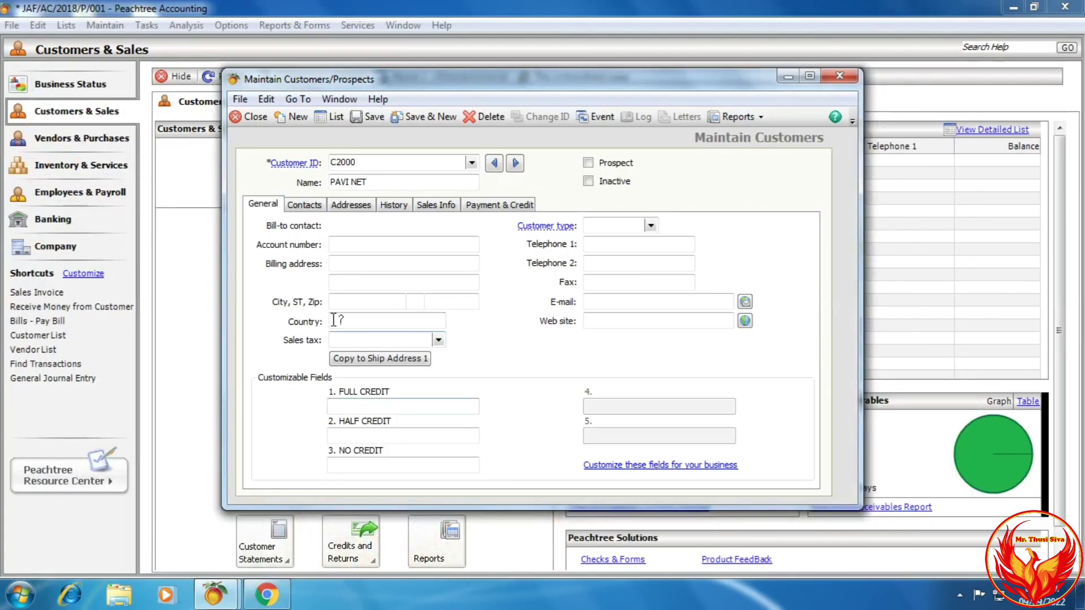
pyautogui.click(370, 265)
pyautogui.write('KURUMAN KADU')
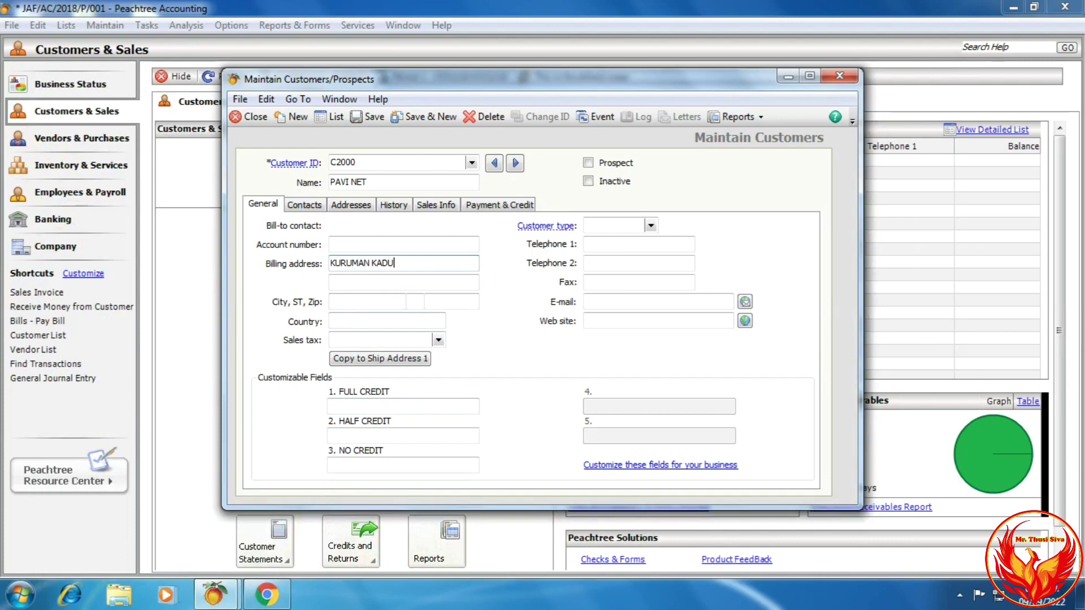
pyautogui.write('VAVU')
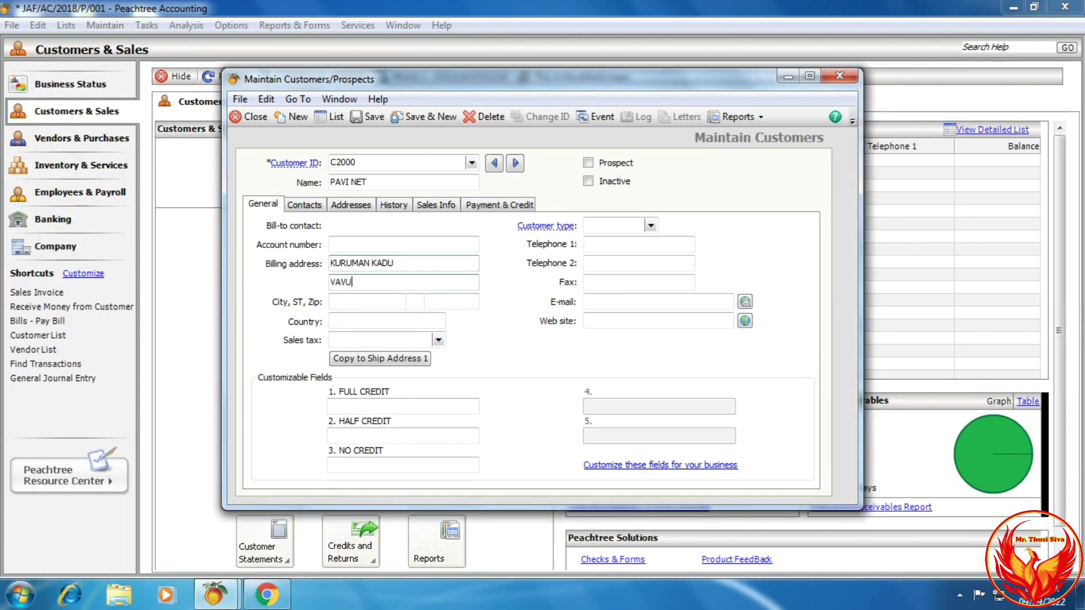
pyautogui.write('NIYA')
pyautogui.press('Tab')
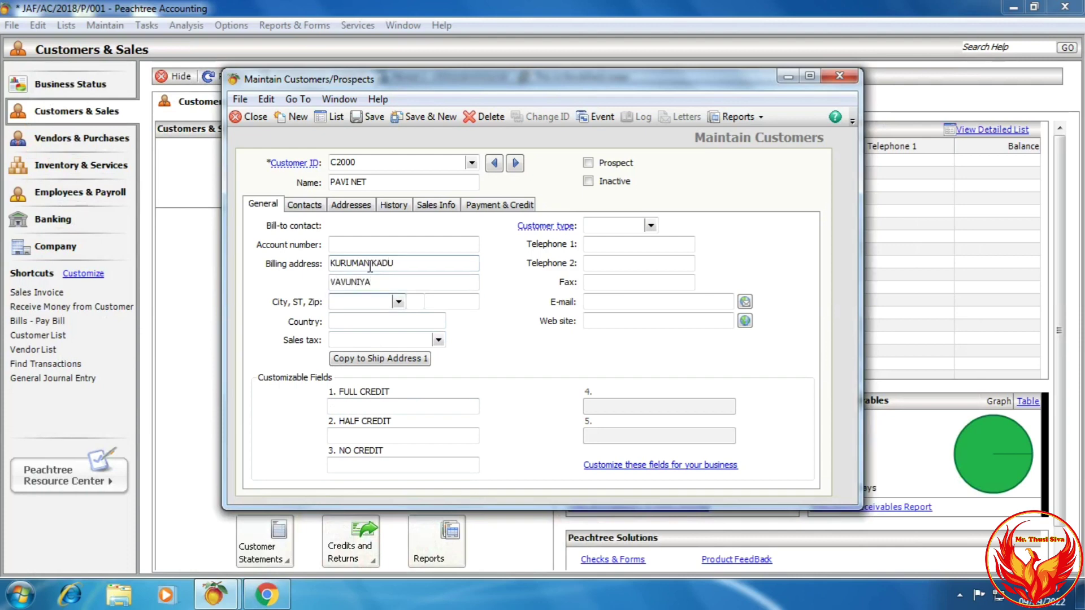
pyautogui.write('VAVUNIYA')
pyautogui.press('Tab')
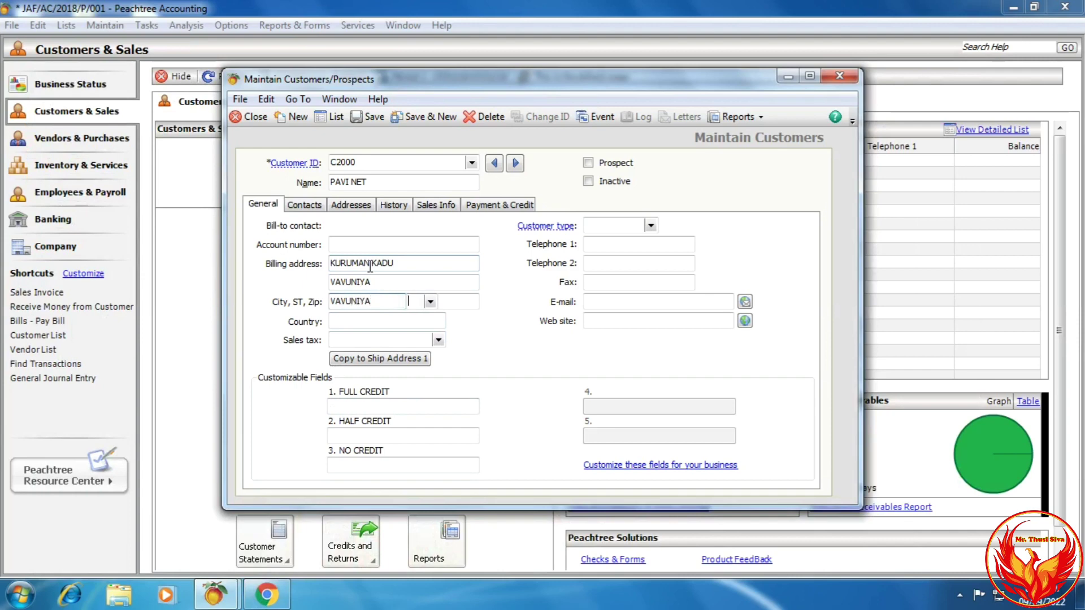
pyautogui.press('Tab')
pyautogui.press('Tab')
pyautogui.write('SR')
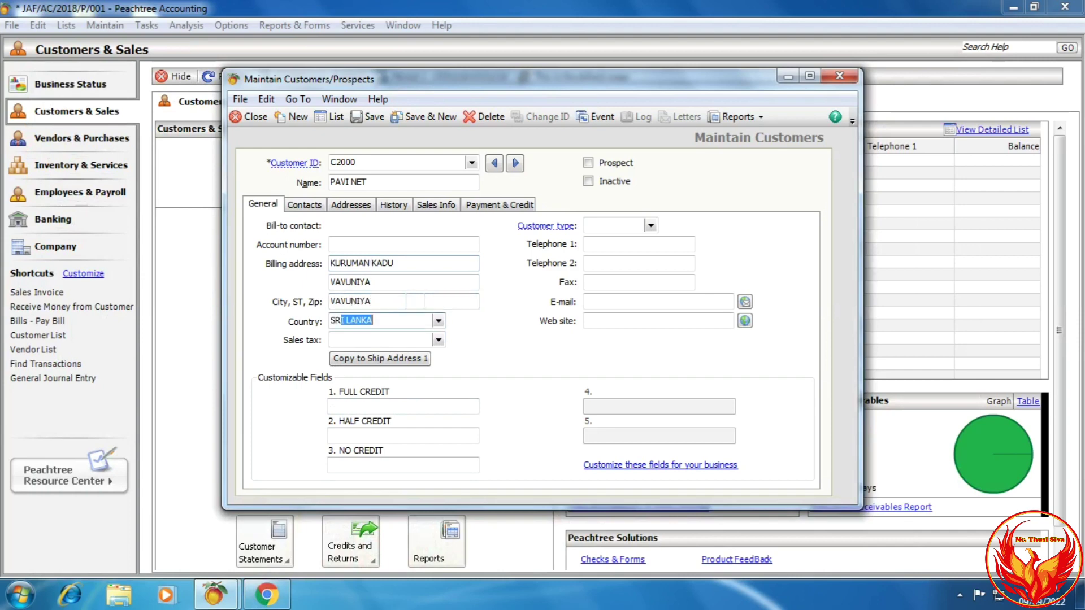
pyautogui.press('Tab')
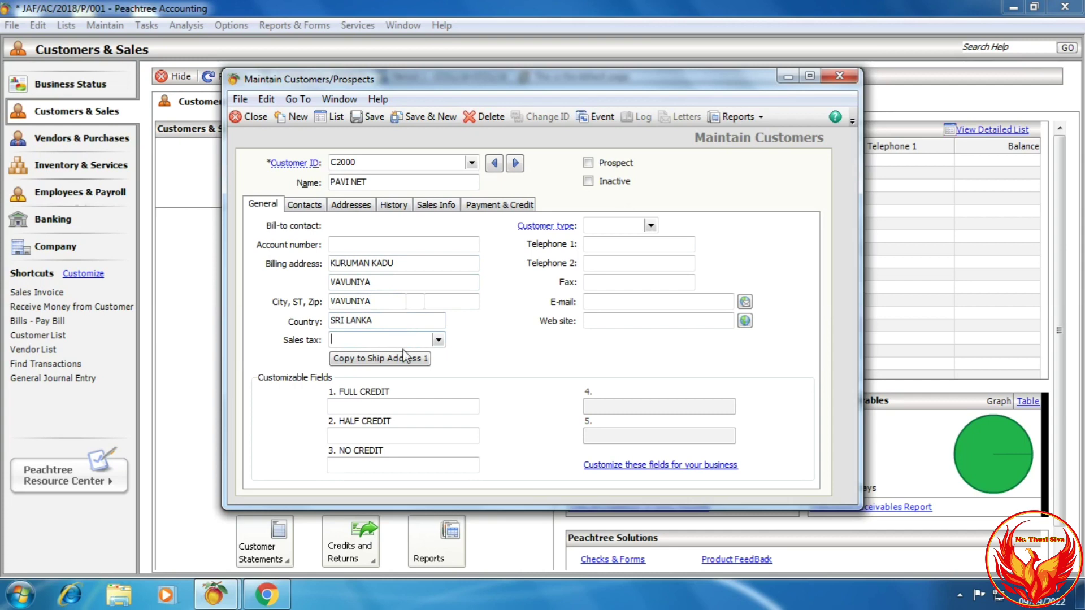
# Assign sales tax T001 (VAT STANDARD) to Pavi Net.
pyautogui.click(439, 340)
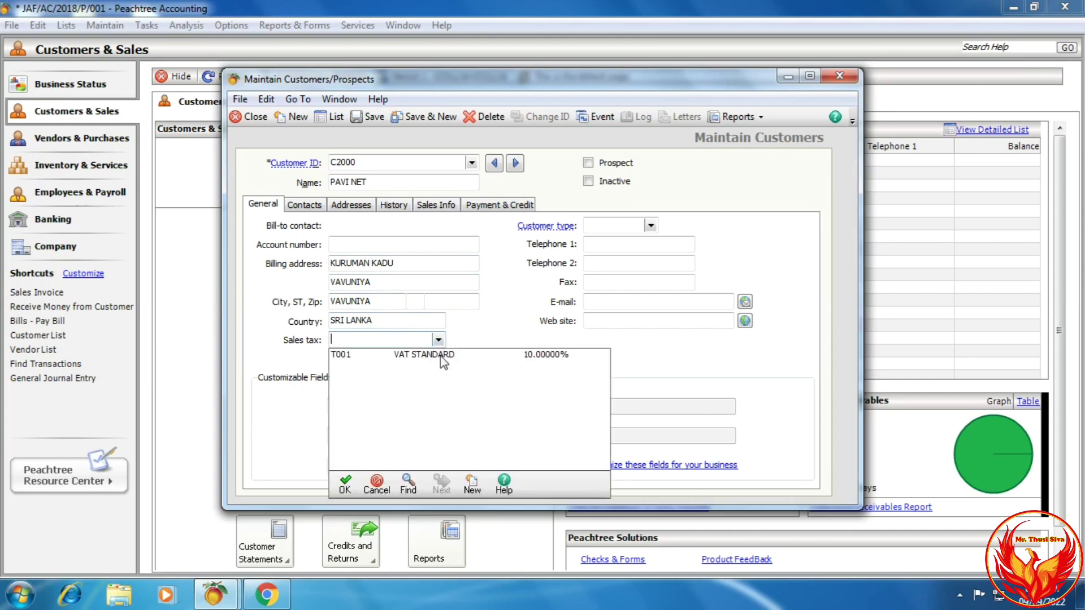
pyautogui.click(440, 357)
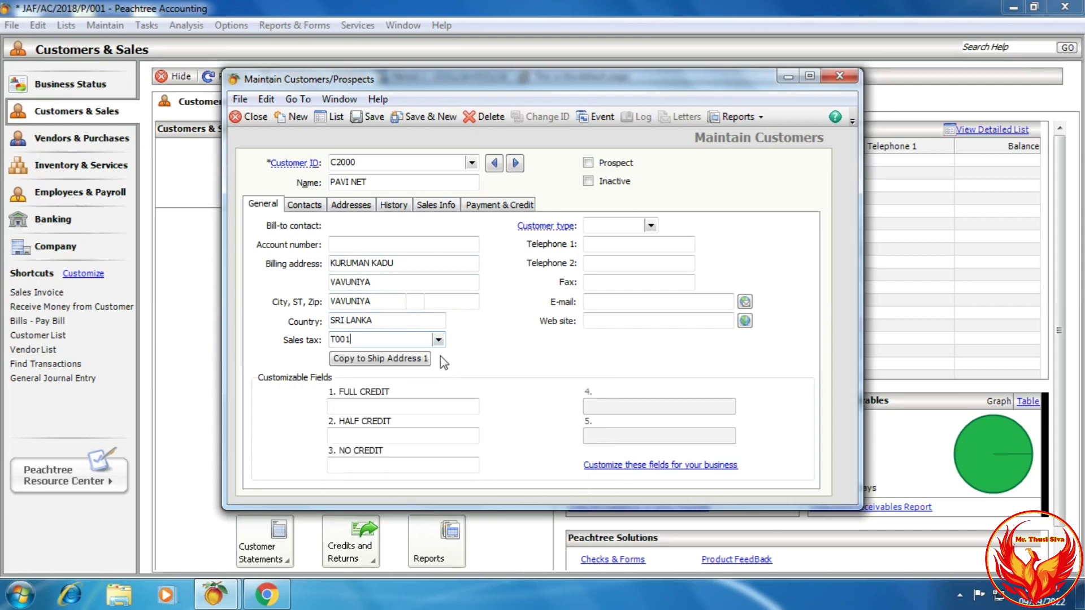
# Copy Pavi Net's billing address to Ship Address 1 and enter the contact's first initial and last name from the customer details PDF.
pyautogui.click(394, 360)
pyautogui.moveTo(277, 594)
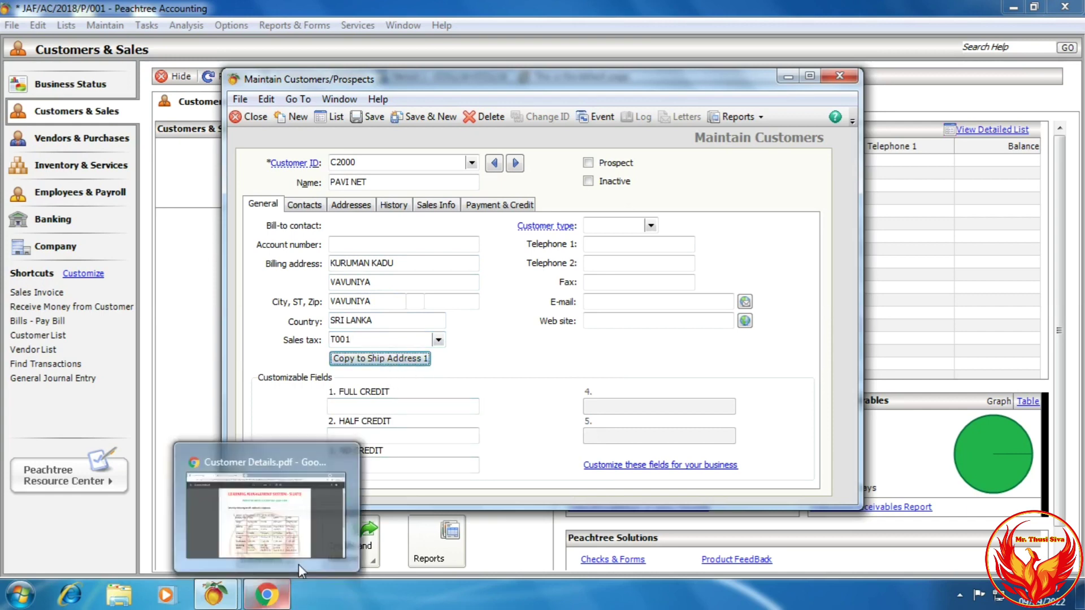
pyautogui.click(299, 205)
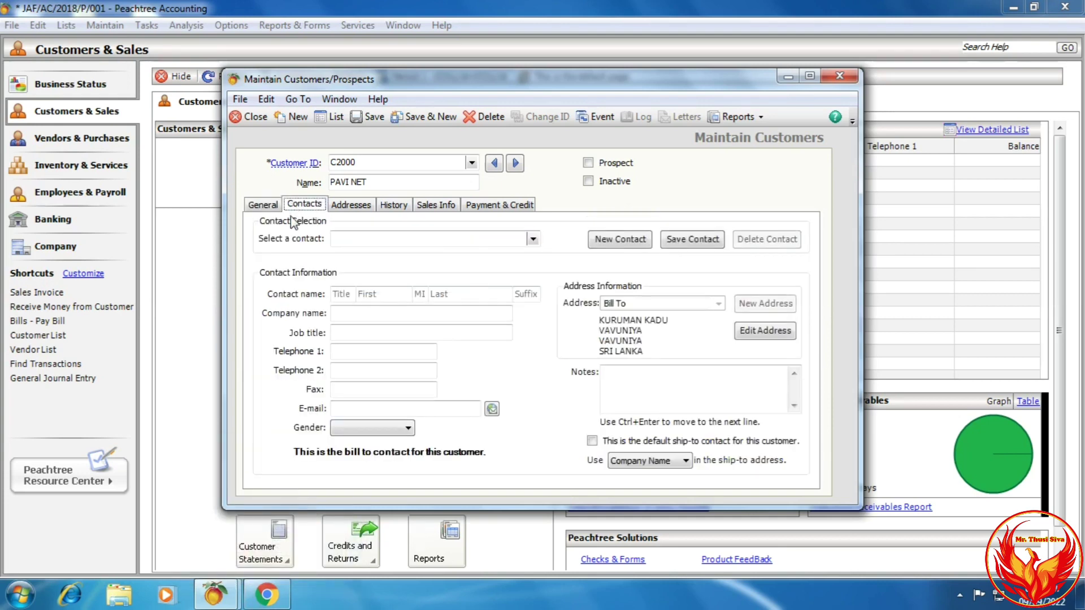
pyautogui.click(267, 594)
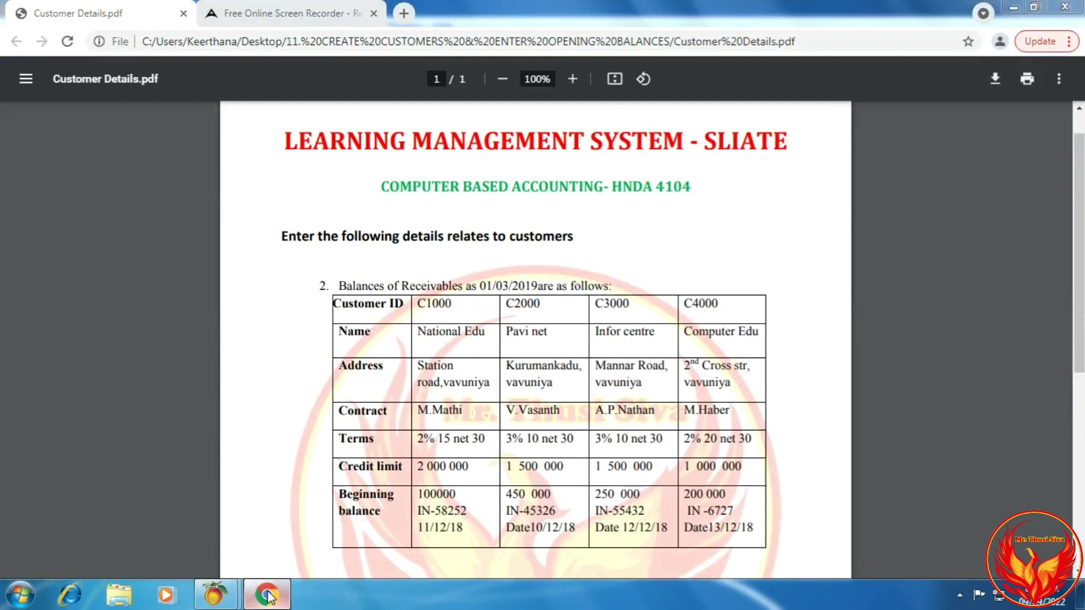
pyautogui.click(268, 595)
pyautogui.click(376, 296)
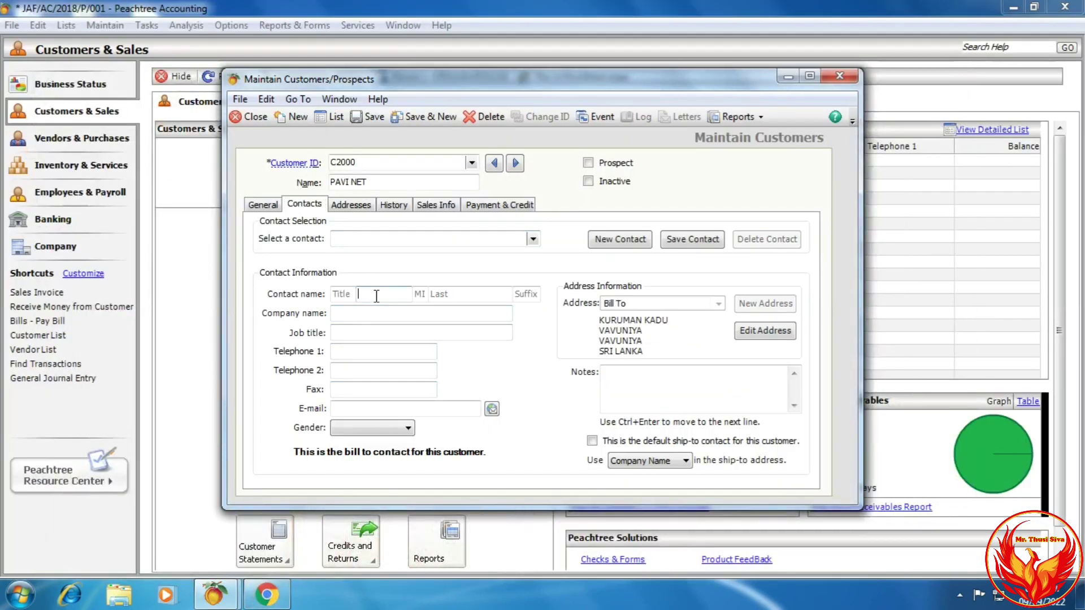
pyautogui.write('V')
pyautogui.press('Tab')
pyautogui.write('V')
pyautogui.press('BackSpace')
pyautogui.press('Tab')
pyautogui.write('VASANH')
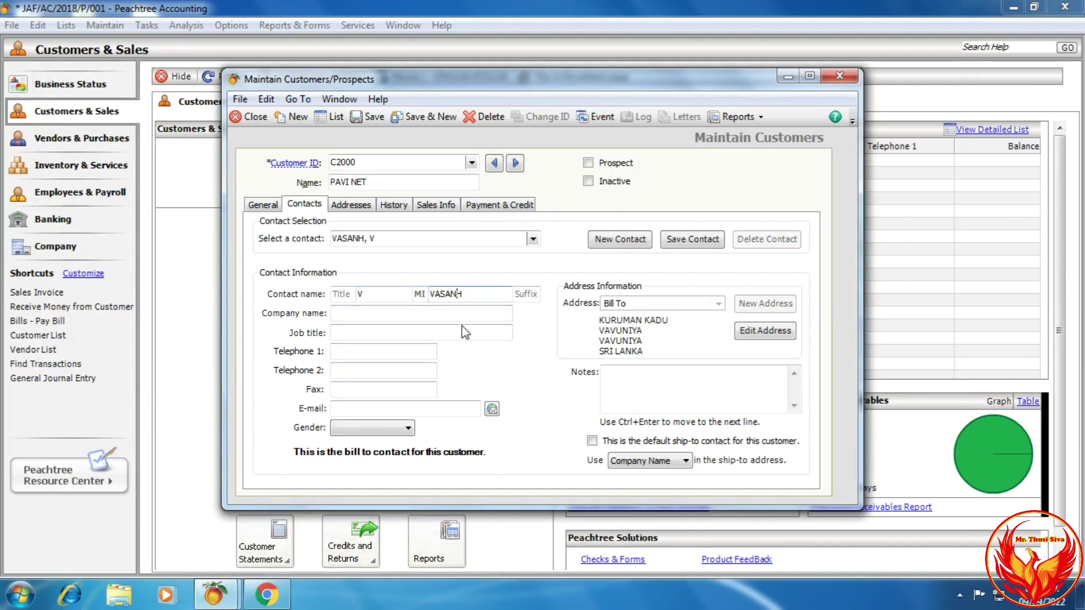
pyautogui.write('T')
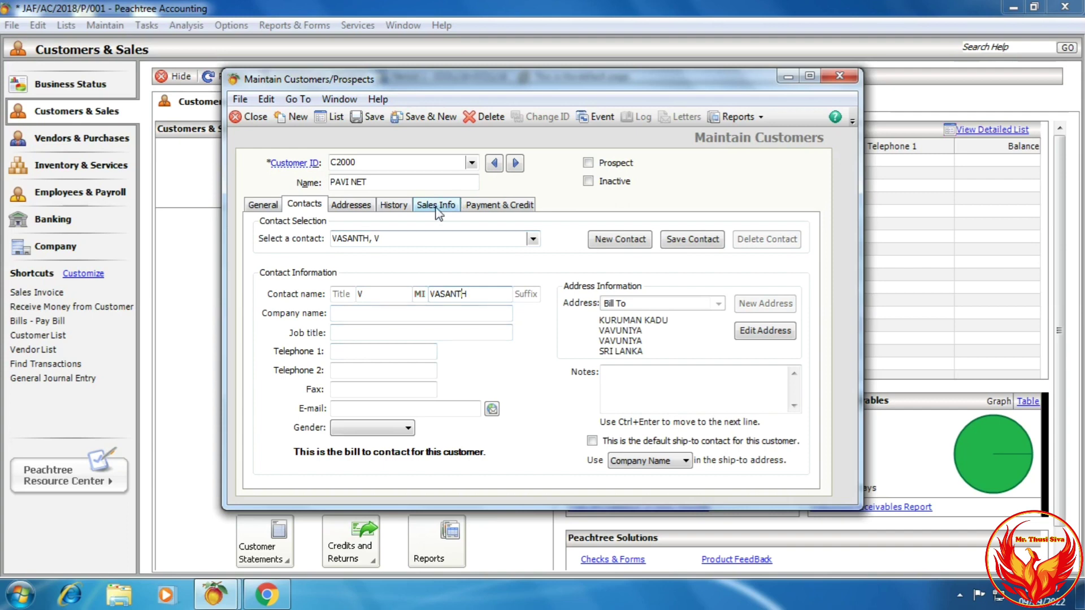
# Customize the payment terms for Pavi Net with net due in 30 days and discount in 10 days, checking them against the customer details PDF.
pyautogui.click(498, 206)
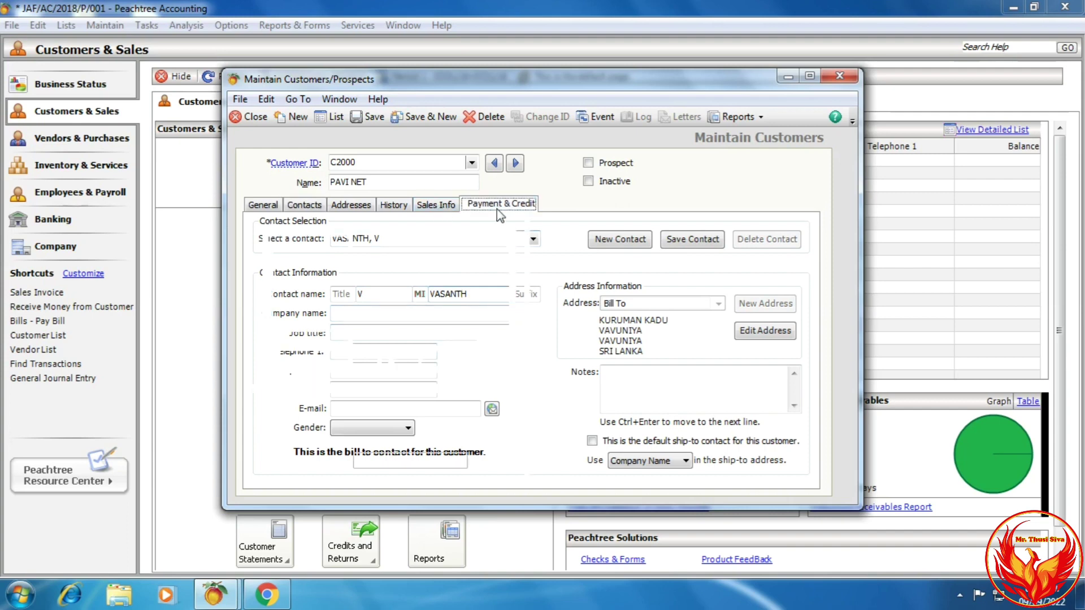
pyautogui.click(567, 240)
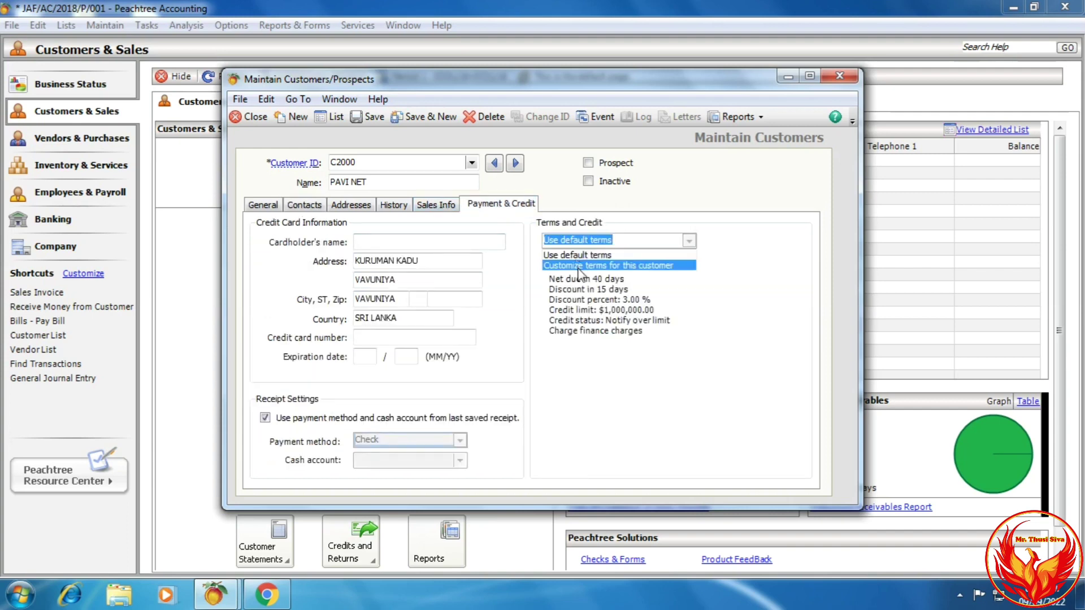
pyautogui.click(614, 266)
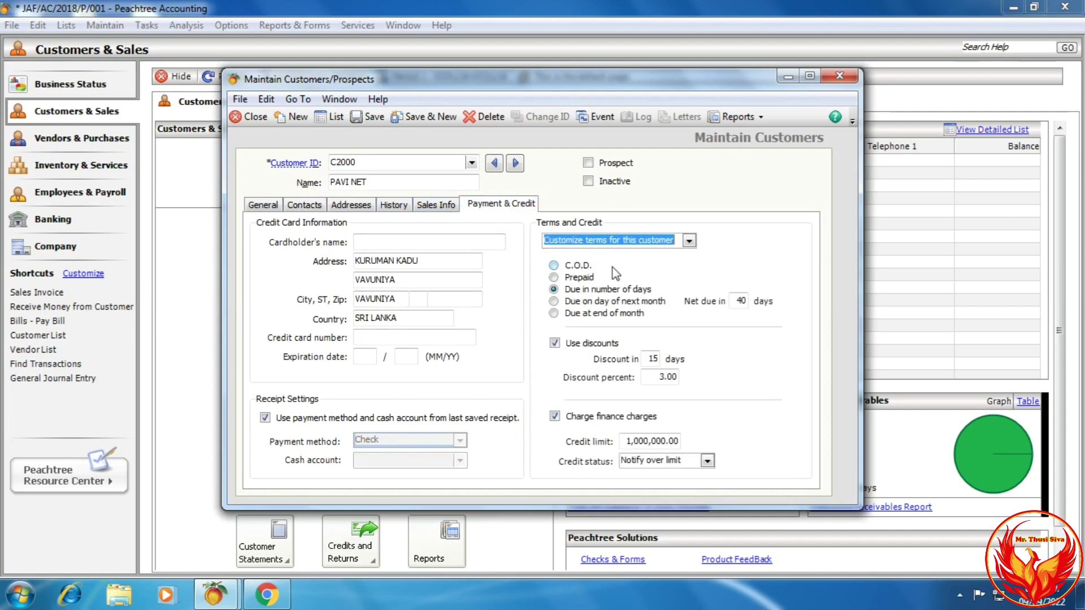
pyautogui.click(285, 596)
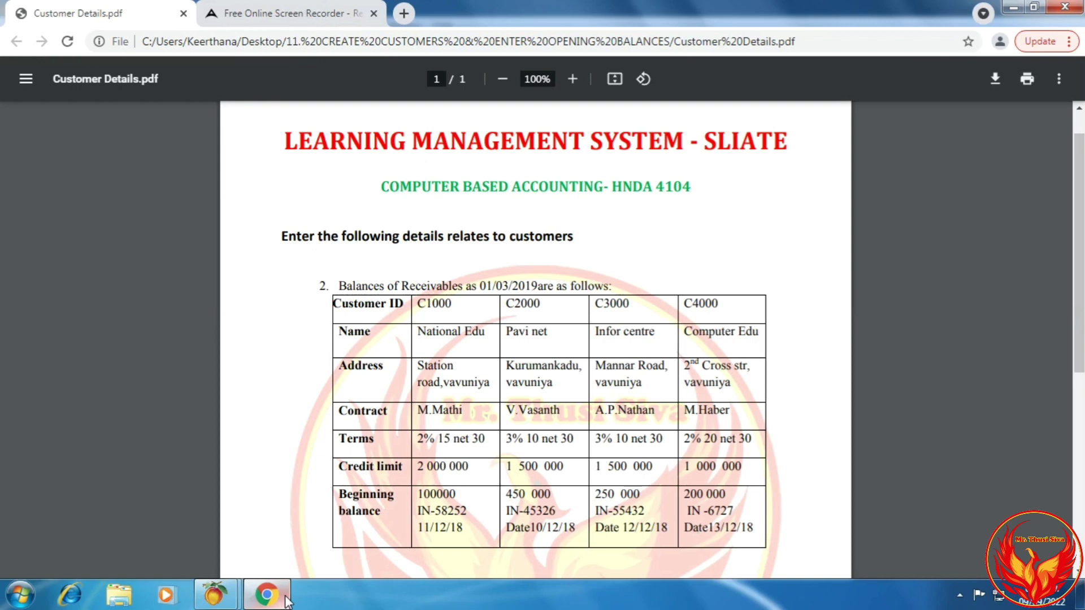
pyautogui.click(285, 596)
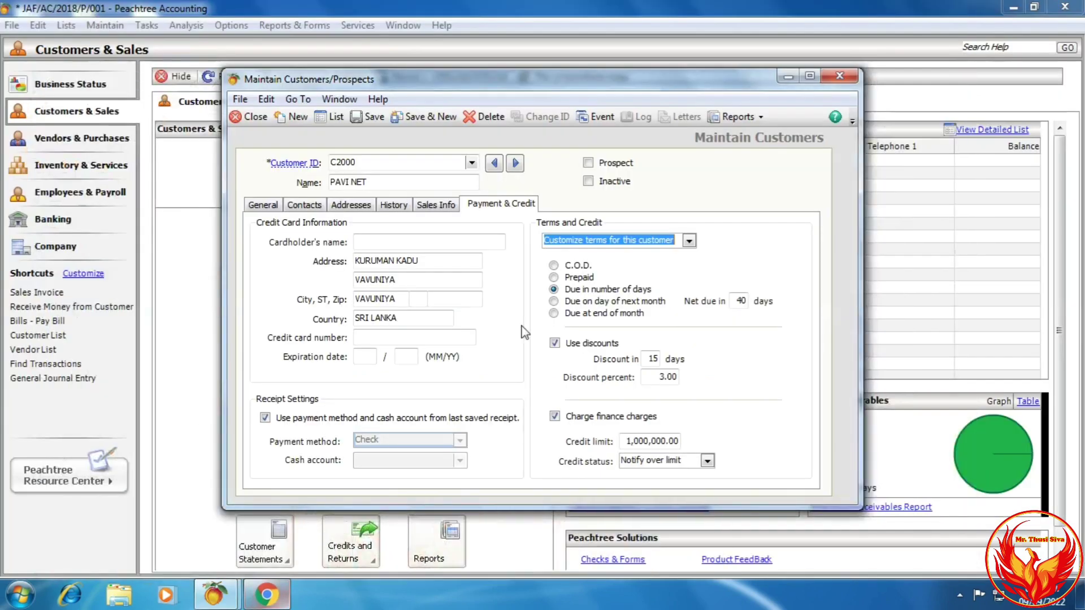
pyautogui.doubleClick(737, 300)
pyautogui.write('30')
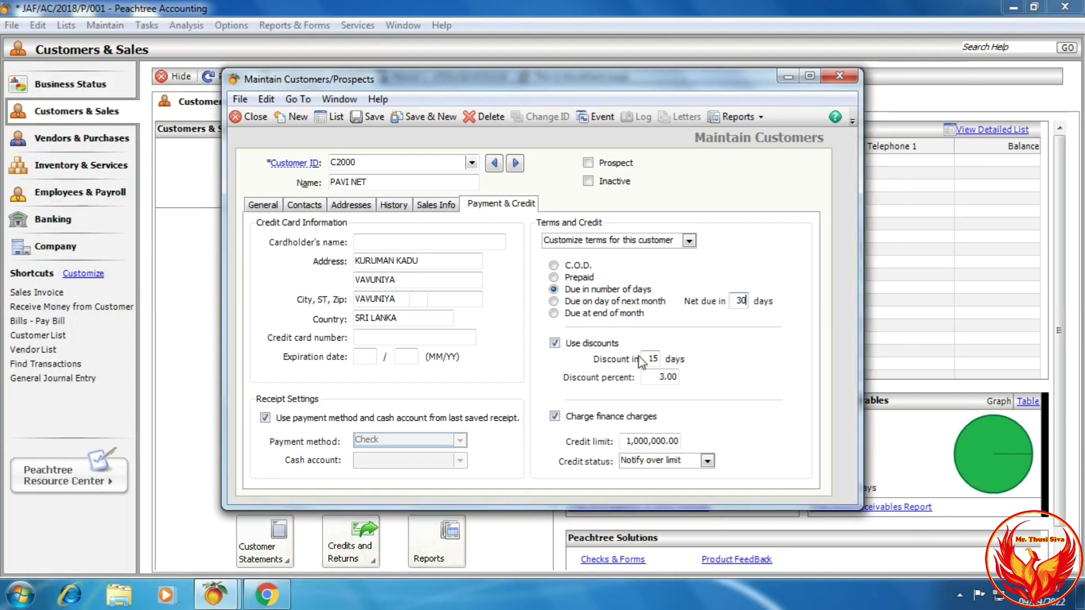
pyautogui.doubleClick(651, 359)
pyautogui.write('1')
pyautogui.doubleClick(656, 377)
pyautogui.click(253, 601)
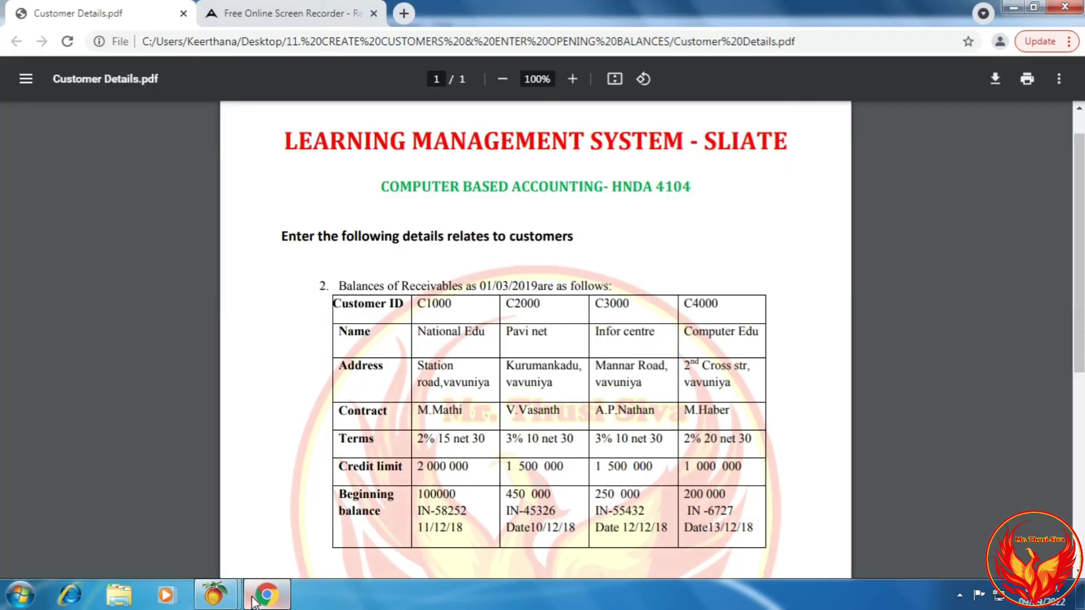
pyautogui.click(252, 602)
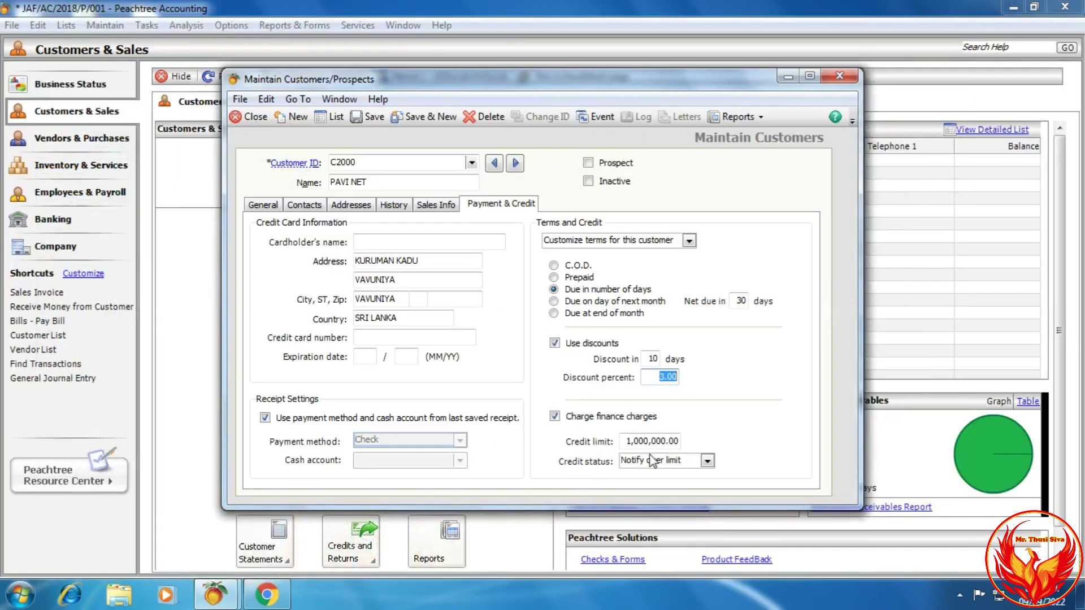
# Set Pavi Net's credit limit to 1,500,000 with credit status Notify over limit, and save the record to start a new customer.
pyautogui.click(623, 446)
pyautogui.write('15')
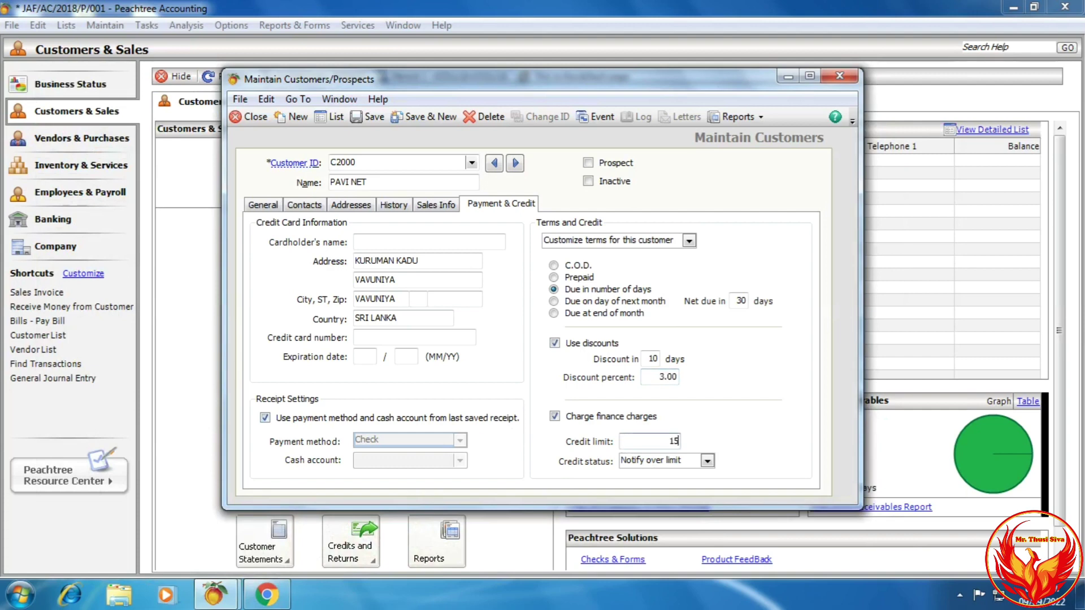
pyautogui.write('00000')
pyautogui.click(686, 462)
pyautogui.click(707, 461)
pyautogui.click(707, 462)
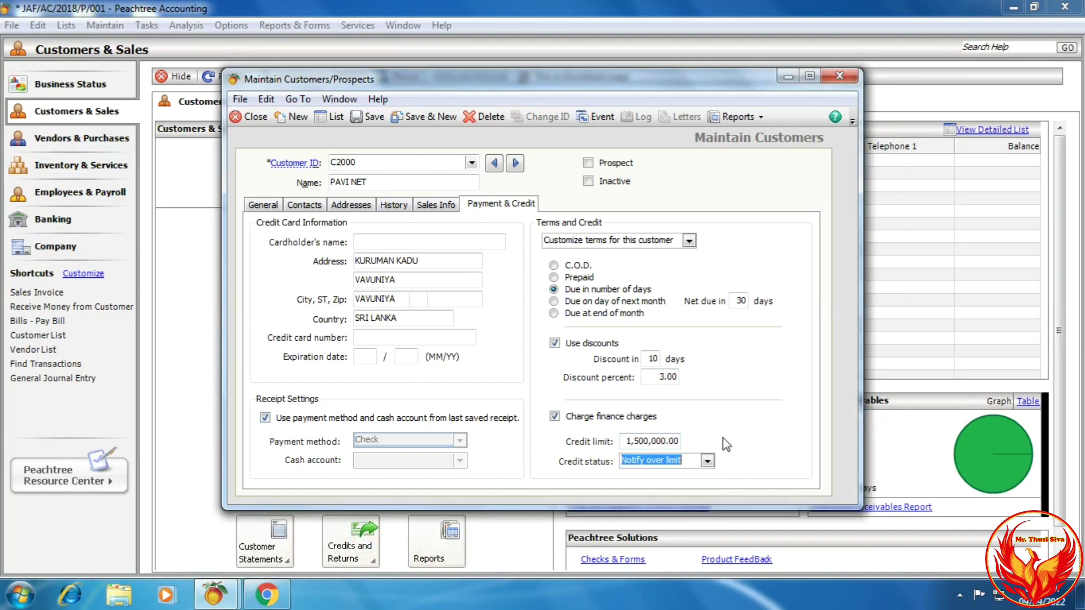
pyautogui.click(432, 118)
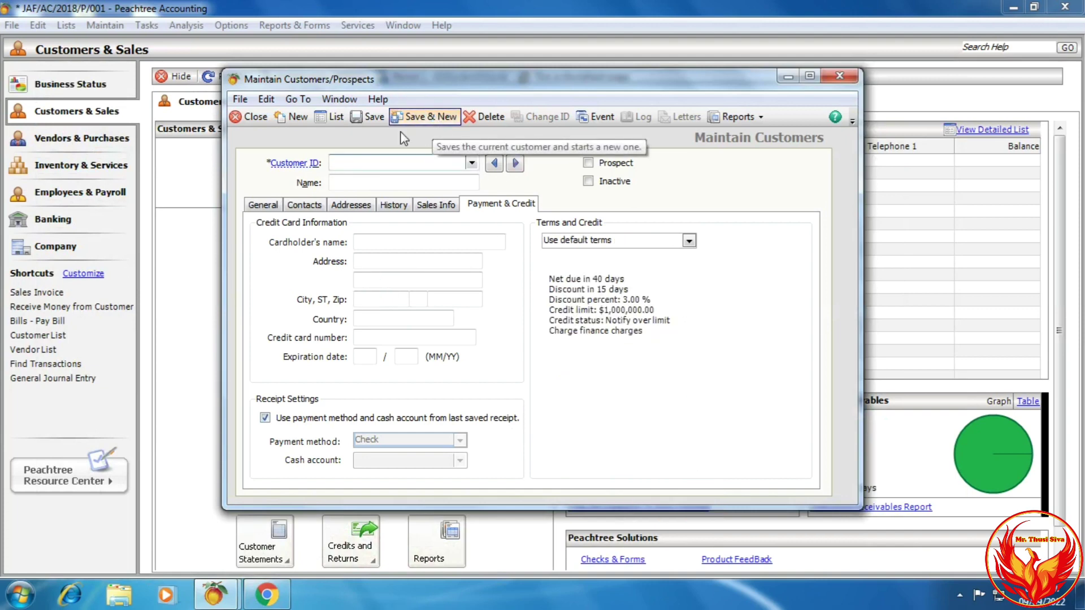
# Enter the third customer's ID from the customer details PDF and the name INFOR CENTRE.
pyautogui.moveTo(266, 595)
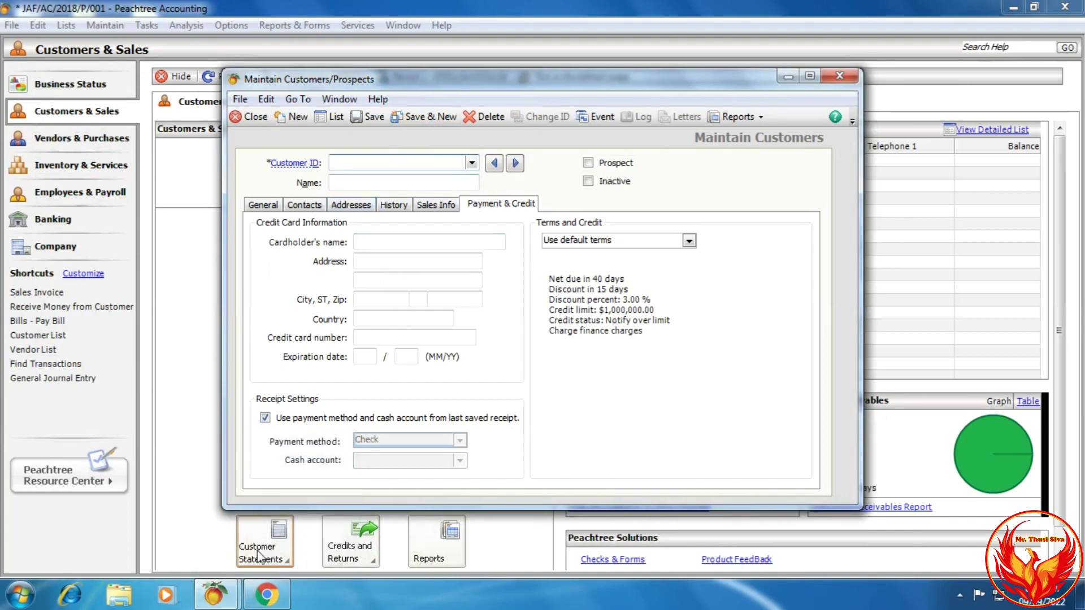
pyautogui.click(266, 594)
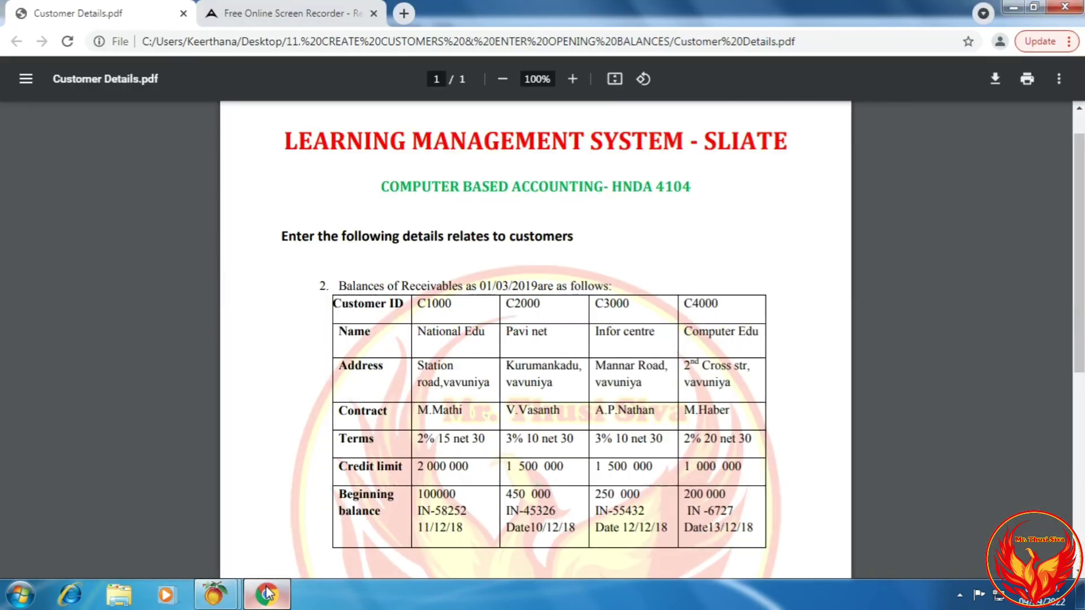
pyautogui.click(266, 593)
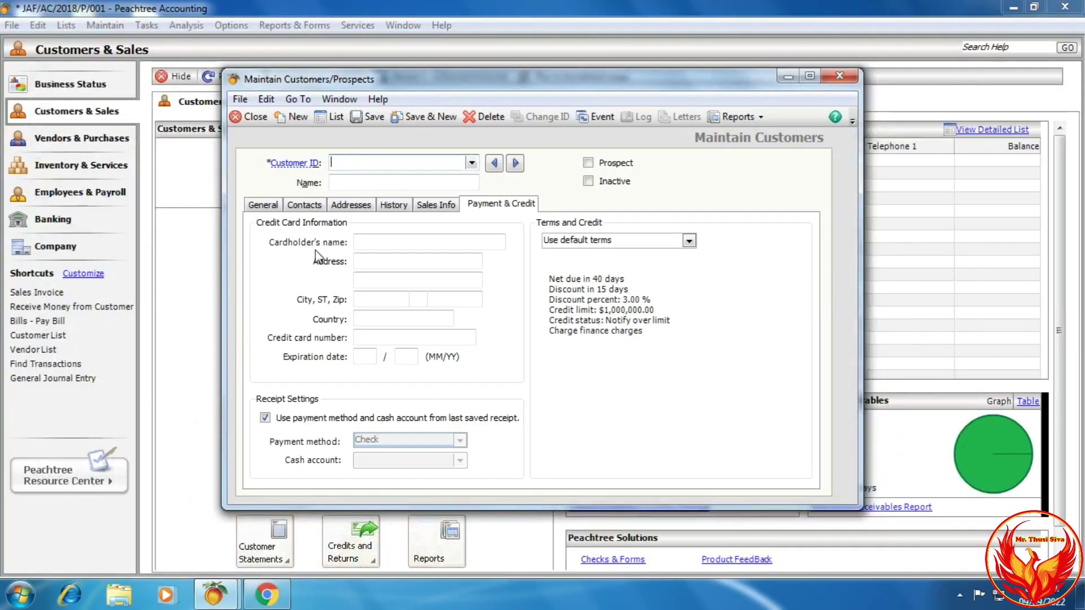
pyautogui.write('C3000')
pyautogui.click(267, 593)
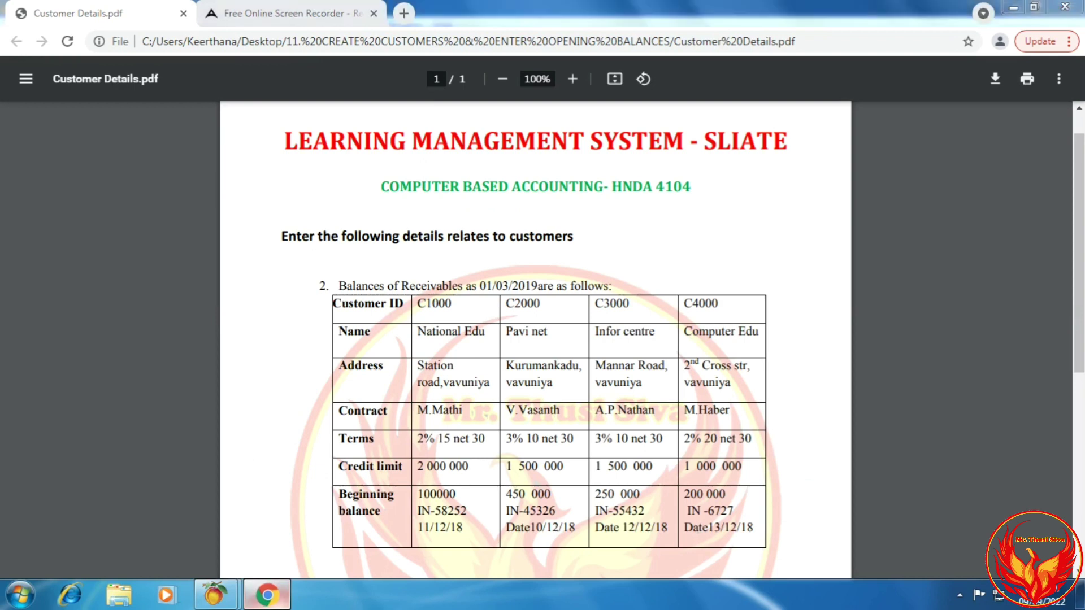
pyautogui.click(271, 597)
pyautogui.write('INF')
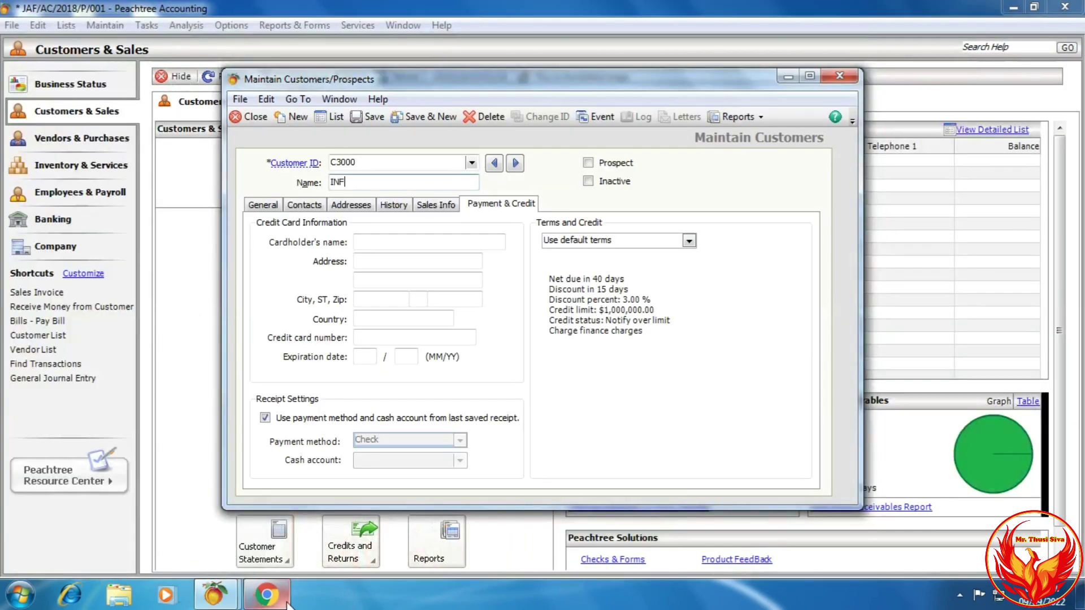
pyautogui.write('OR CENTRE')
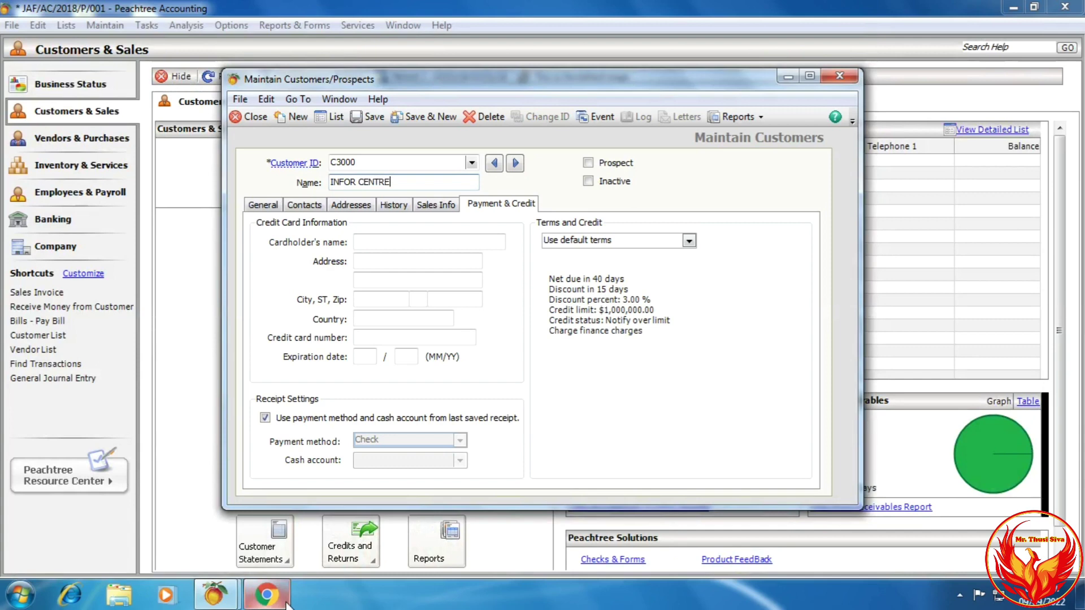
# Fill in Infor Centre's two-line billing address in the general details, as given in the customer details PDF.
pyautogui.click(270, 205)
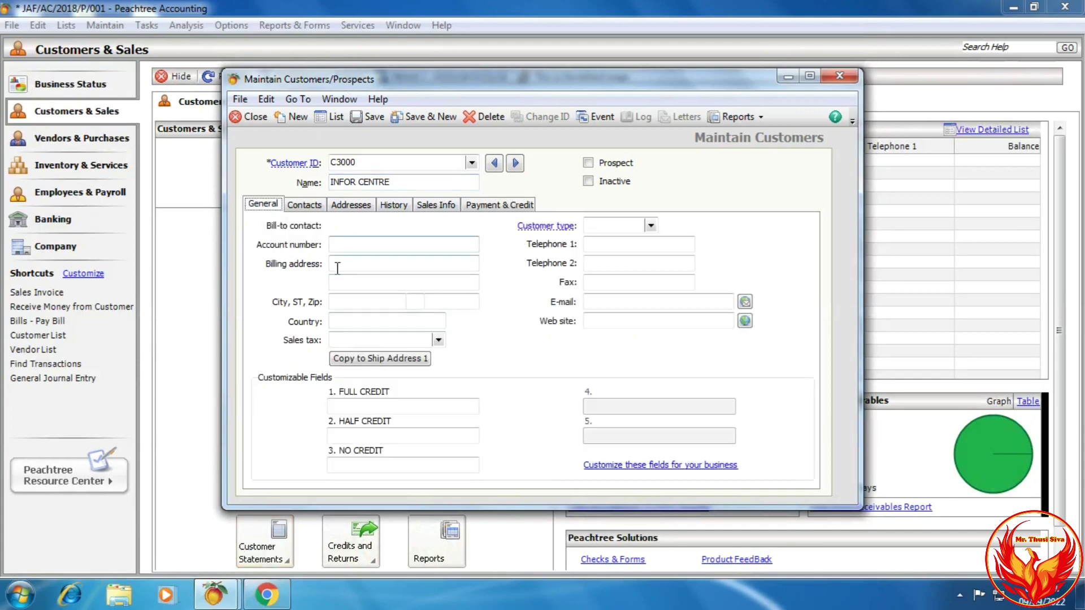
pyautogui.click(270, 598)
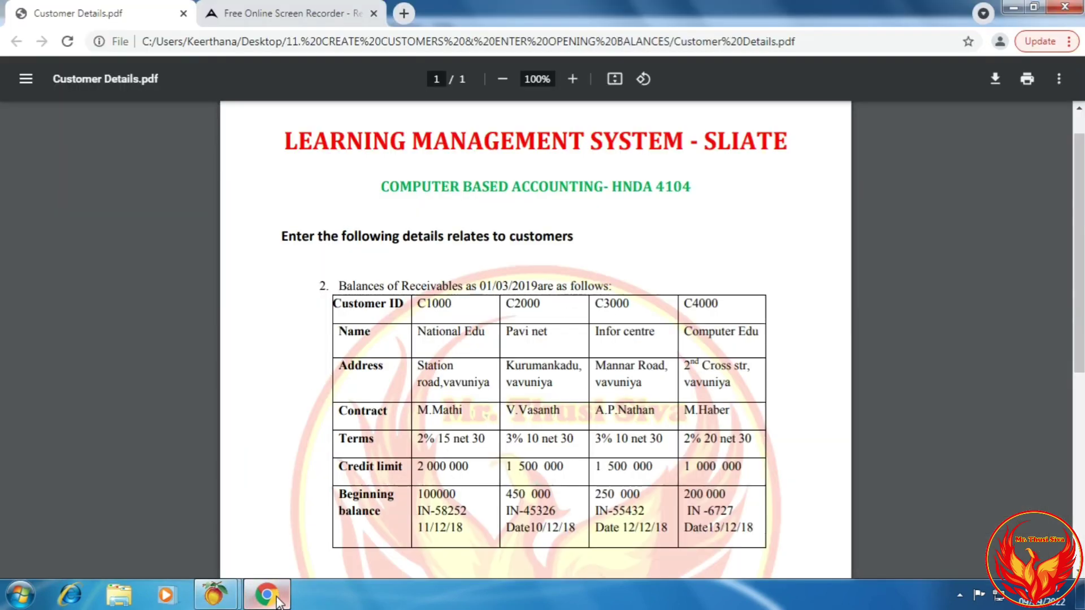
pyautogui.click(277, 598)
pyautogui.press('Tab')
pyautogui.press('Tab')
pyautogui.write('MA')
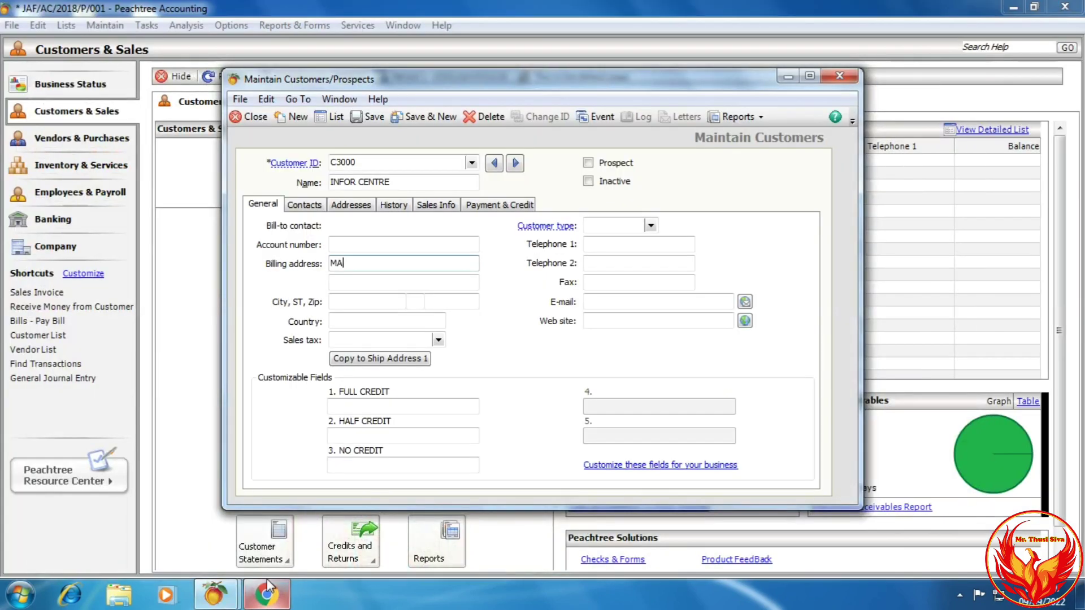
pyautogui.write('NNAR ROAD')
pyautogui.write('VAV')
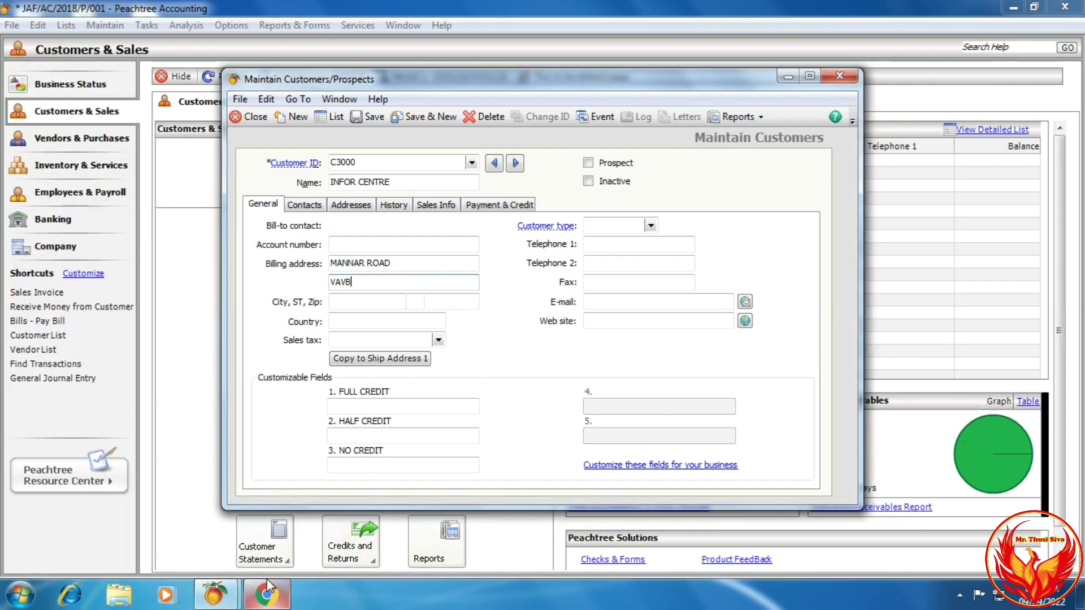
pyautogui.write('UNIYA')
# Enter the city for Infor Centre's billing address, correcting its spelling, and set the country to SRI LANKA.
pyautogui.press('Tab')
pyautogui.write('VAVINIYA')
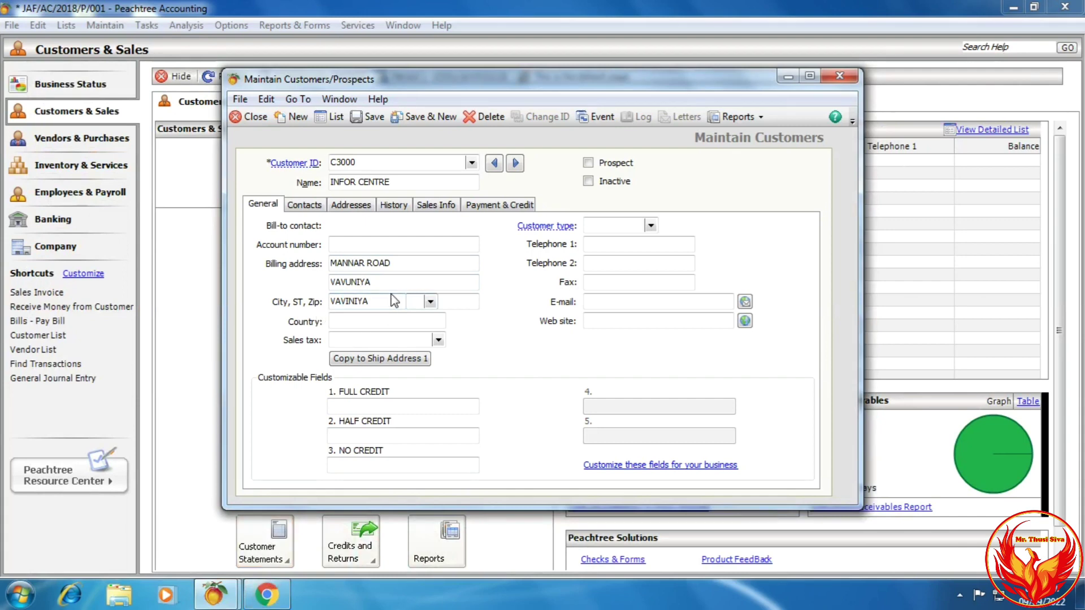
pyautogui.press('Tab')
pyautogui.click(387, 300)
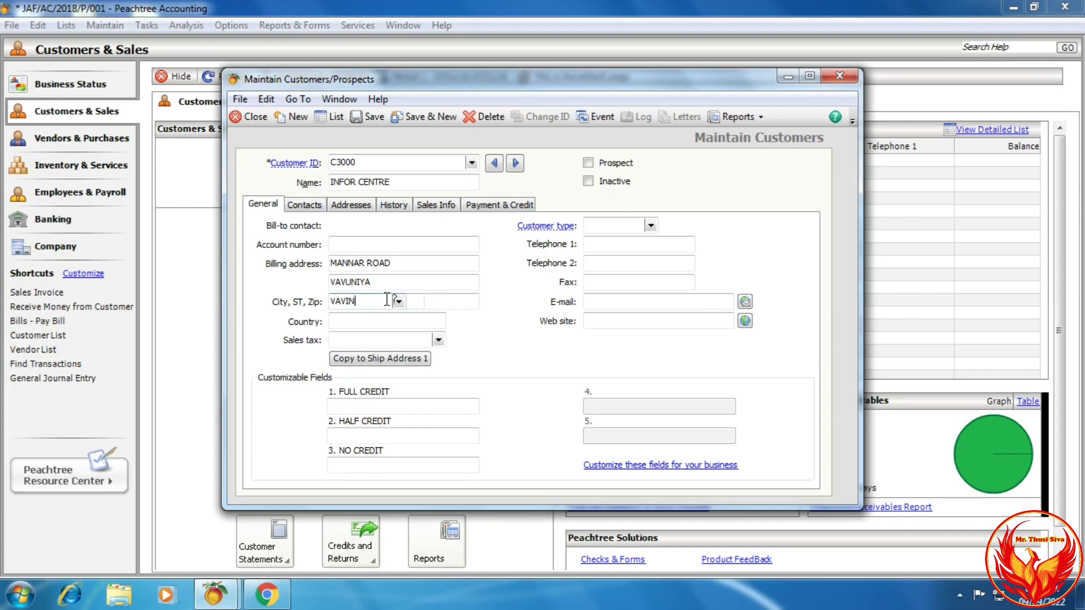
pyautogui.write('U')
pyautogui.press('Tab')
pyautogui.press('Tab')
pyautogui.press('Tab')
pyautogui.write('S')
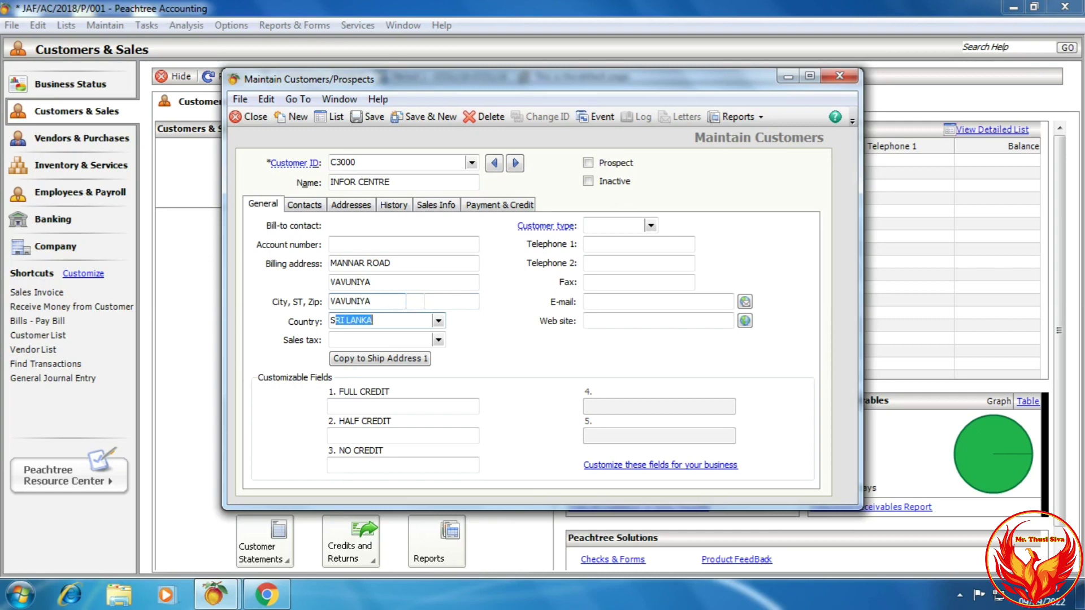
pyautogui.press('Tab')
# Assign sales tax T001 to Infor Centre and copy its billing address to Ship Address 1.
pyautogui.click(440, 341)
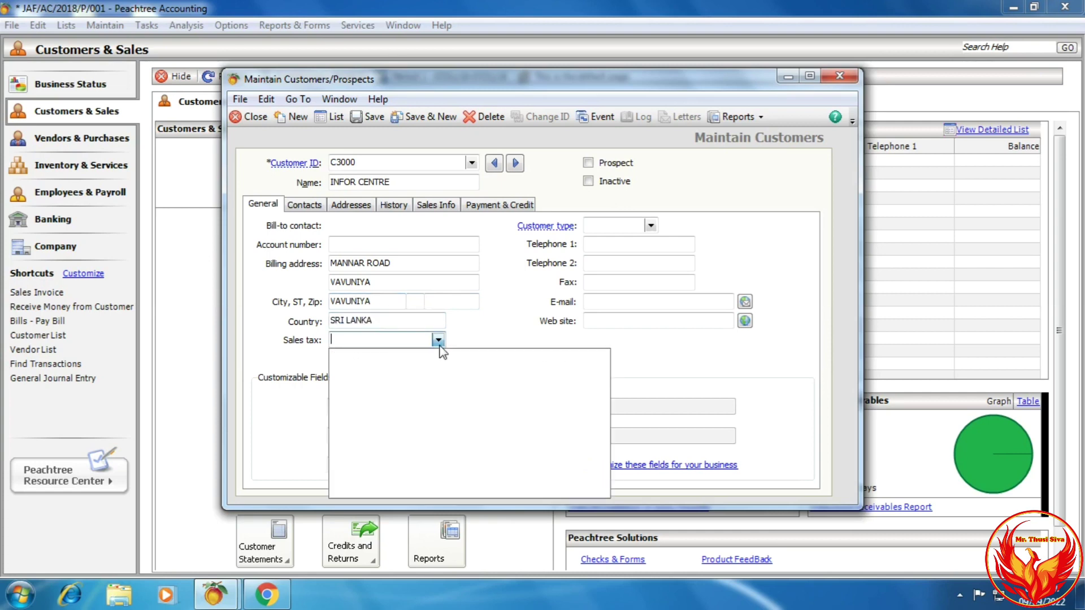
pyautogui.doubleClick(432, 360)
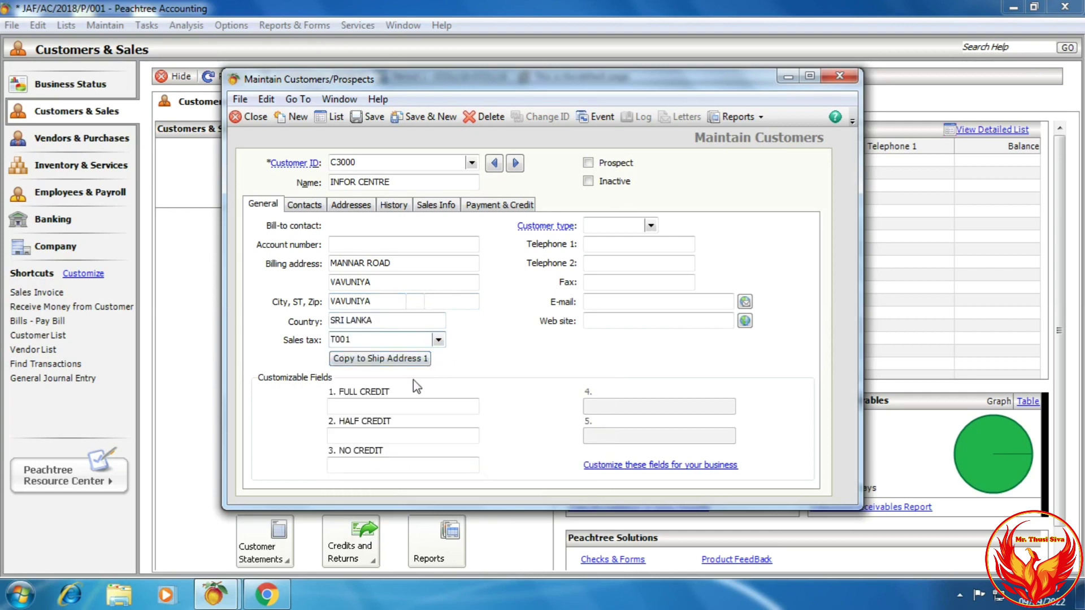
pyautogui.click(386, 363)
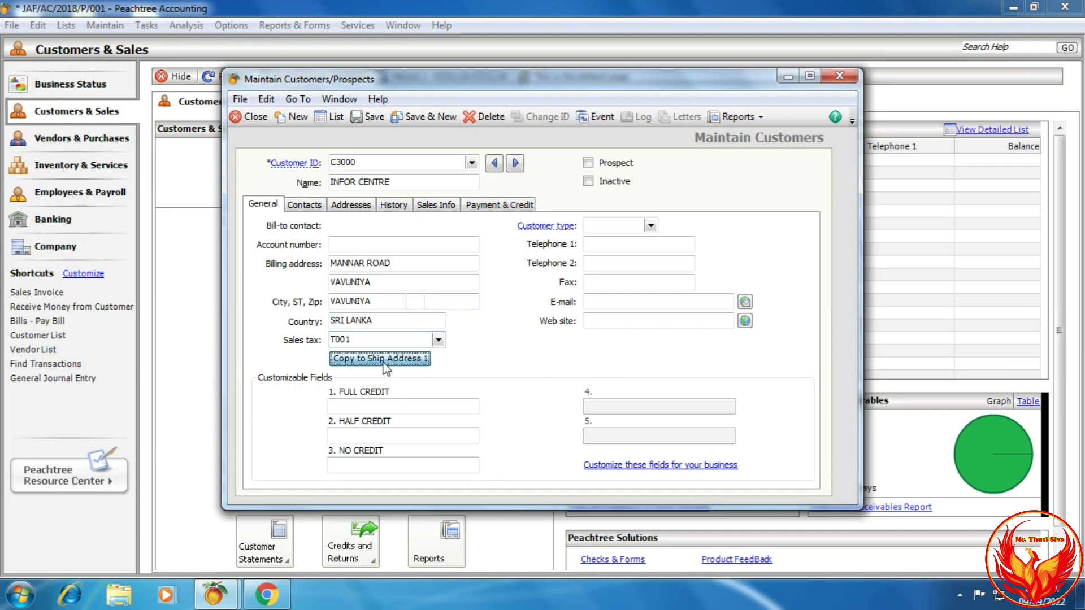
# Enter the first initials and last name of Infor Centre's bill-to contact, as given in the customer details PDF.
pyautogui.click(298, 206)
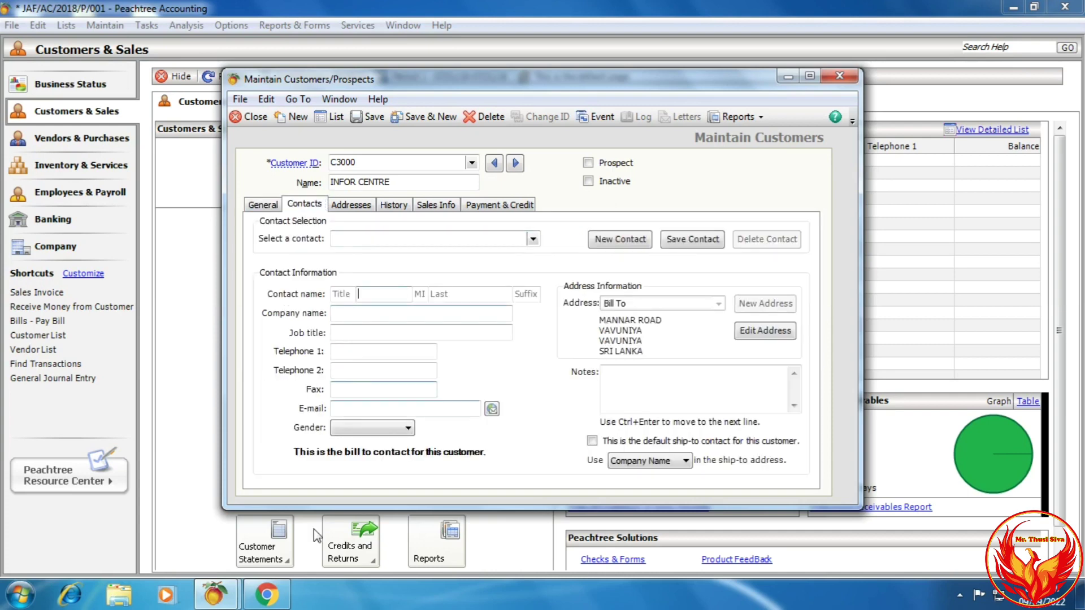
pyautogui.click(267, 594)
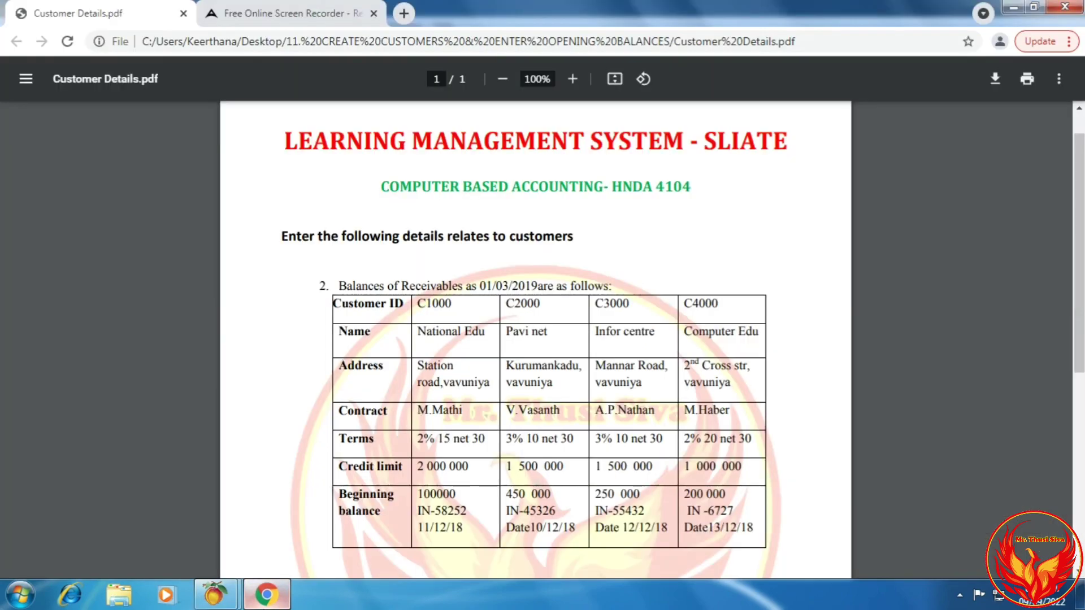
pyautogui.hotkey('alt', 'Tab')
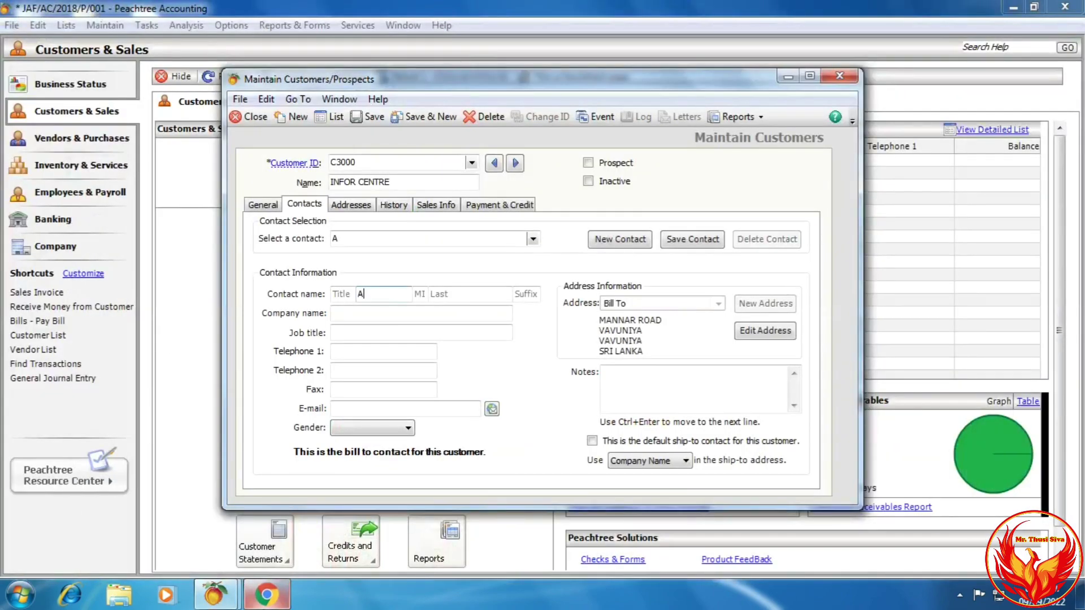
pyautogui.write('A P')
pyautogui.click(469, 294)
pyautogui.write('NATH')
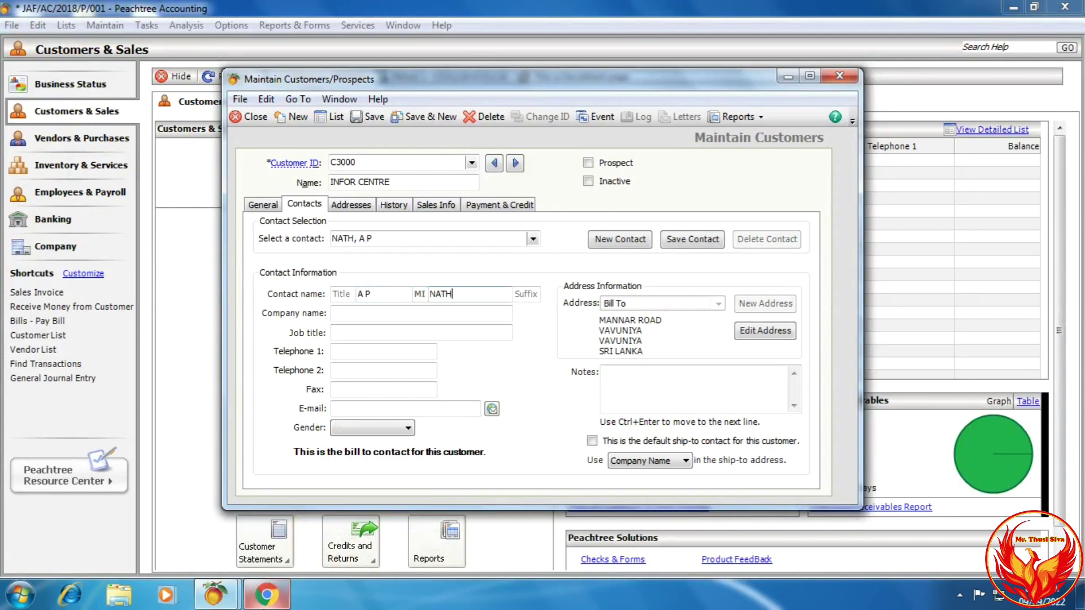
pyautogui.write('AN')
pyautogui.press('Tab')
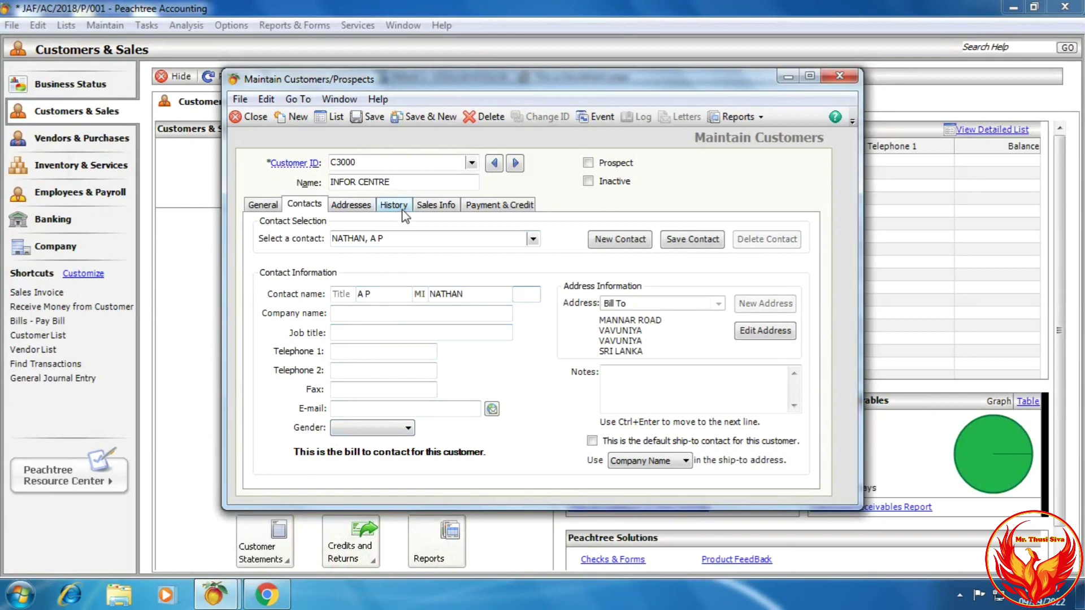
# Customize Infor Centre's payment terms to net due in 30 days with the discount in 10 days.
pyautogui.click(482, 207)
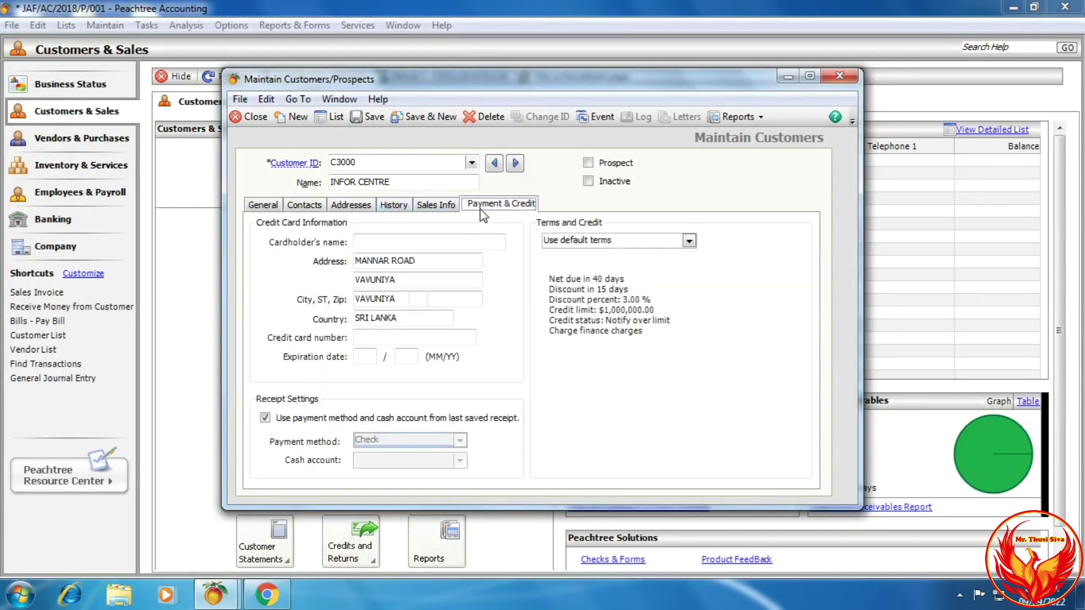
pyautogui.click(591, 241)
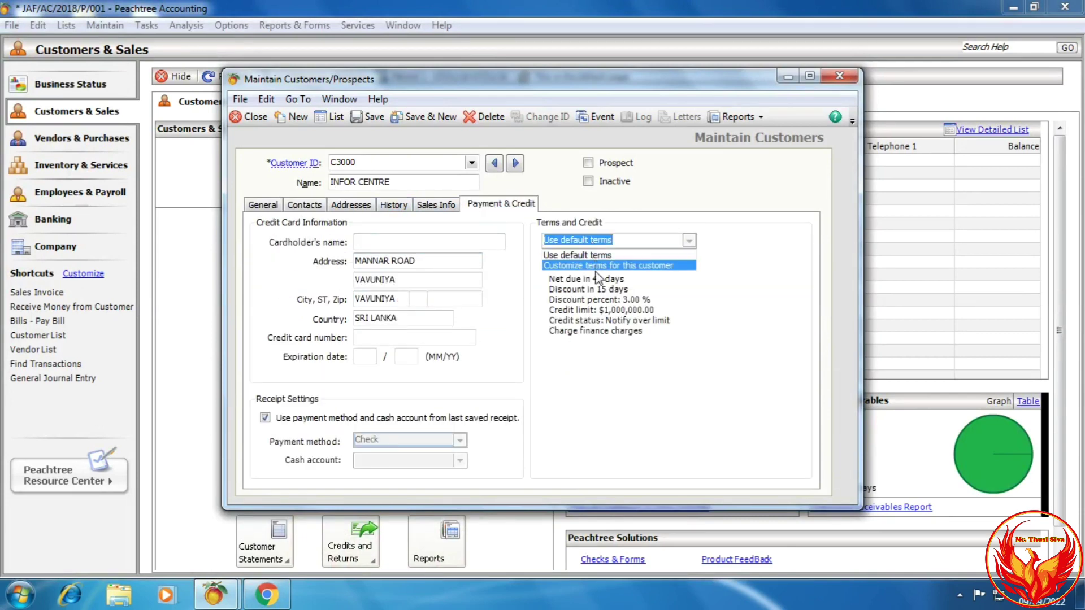
pyautogui.click(624, 265)
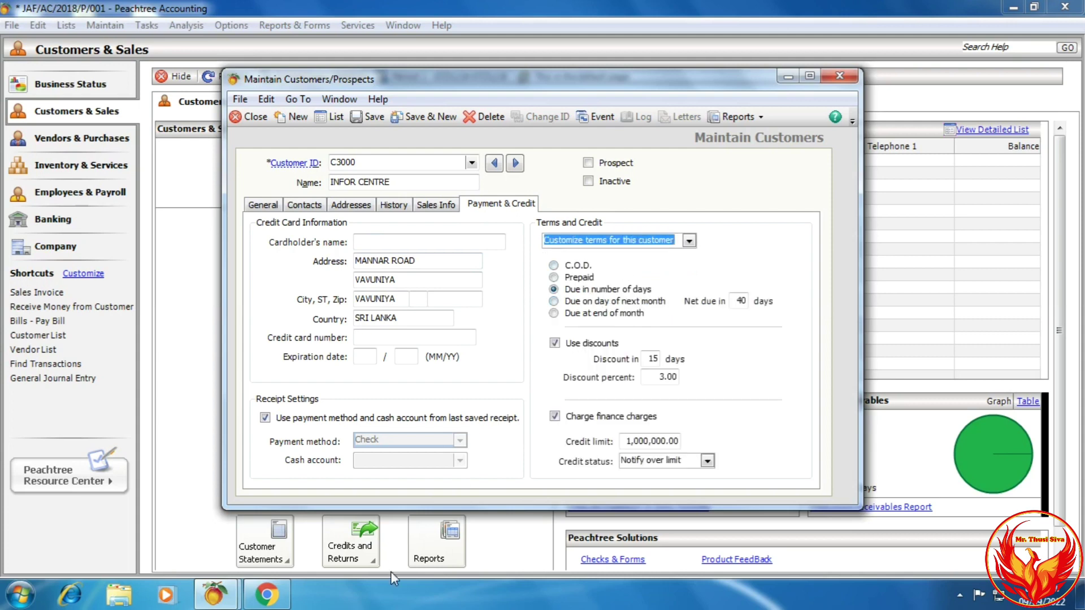
pyautogui.click(274, 594)
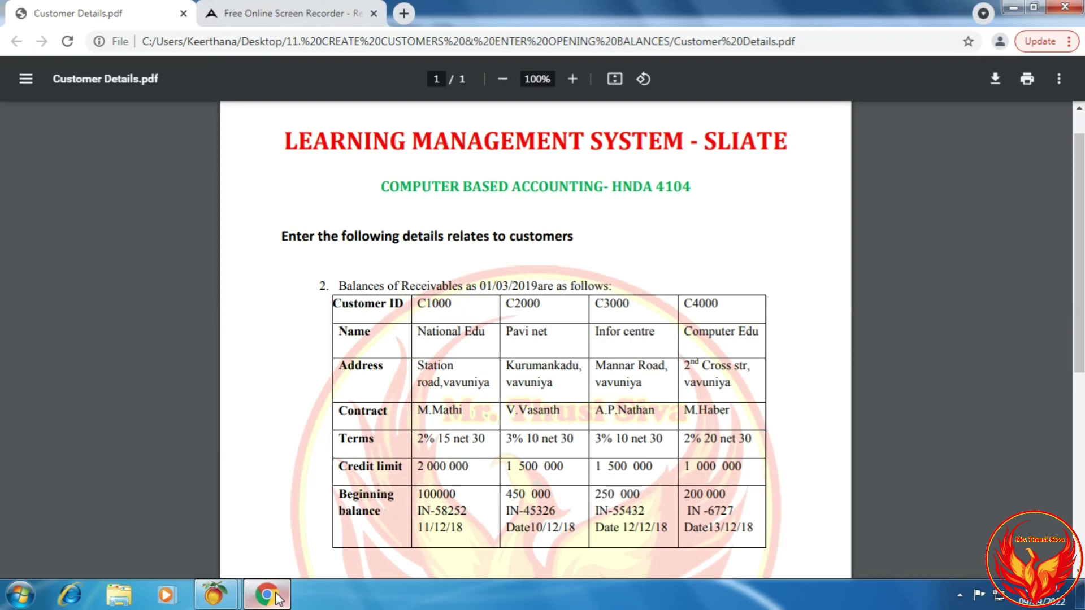
pyautogui.click(275, 594)
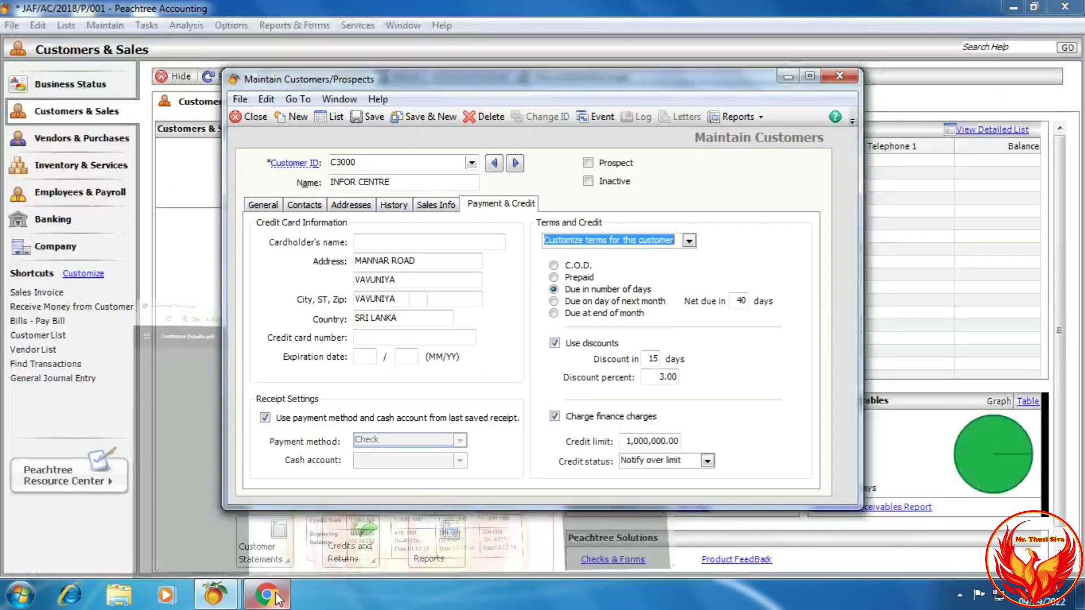
pyautogui.doubleClick(737, 300)
pyautogui.press('BackSpace')
pyautogui.write('30')
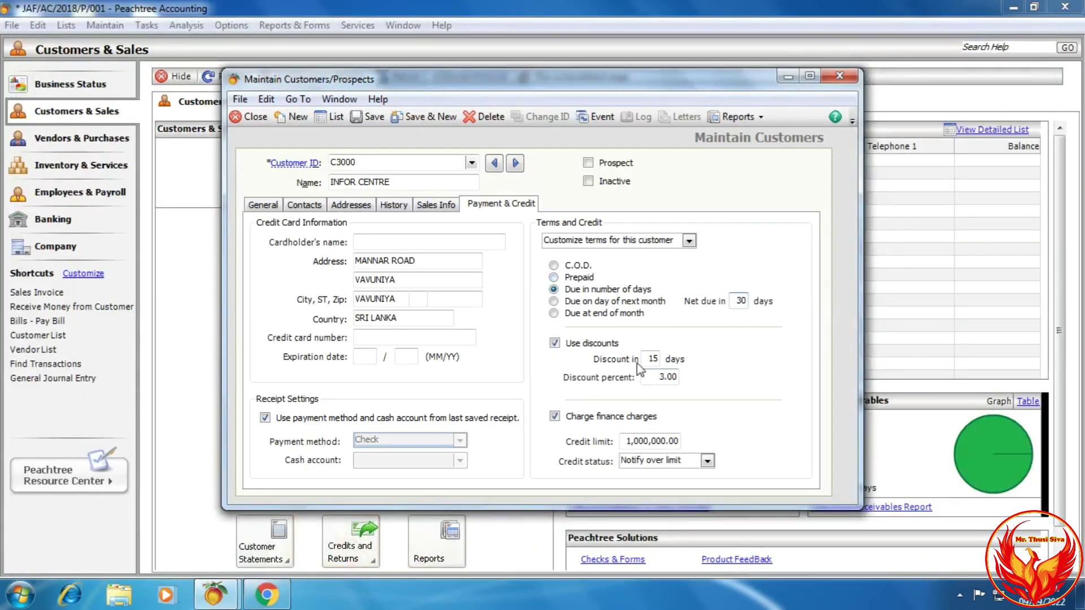
pyautogui.doubleClick(650, 358)
pyautogui.write('10')
# Set Infor Centre's credit limit to 1,500,000 per the customer details PDF and save the record, starting a new one.
pyautogui.click(266, 595)
pyautogui.click(267, 594)
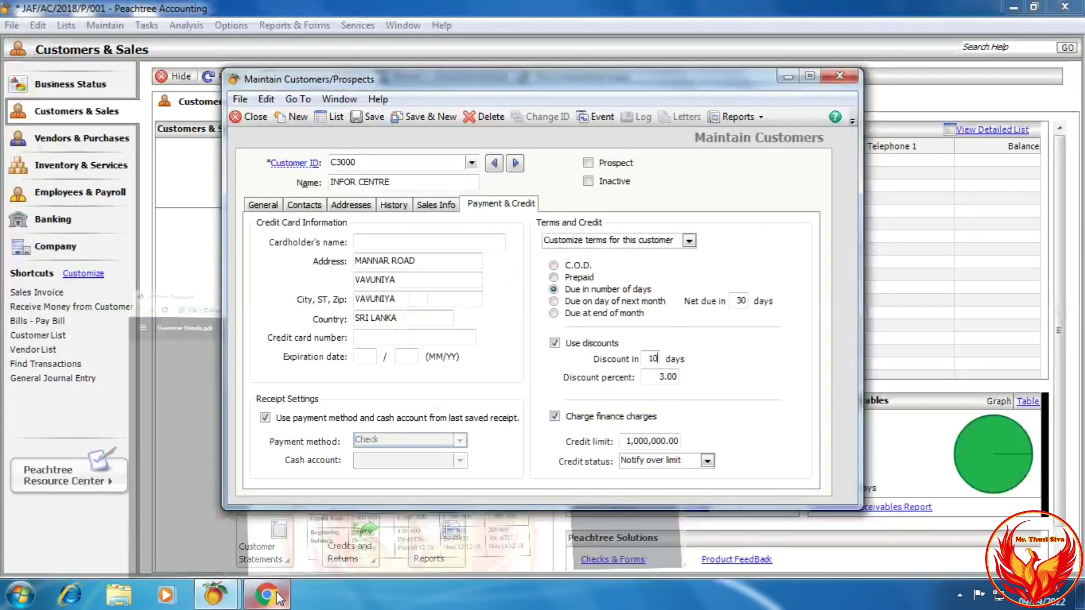
pyautogui.click(650, 441)
pyautogui.moveTo(625, 441); pyautogui.dragTo(726, 441)
pyautogui.write('1')
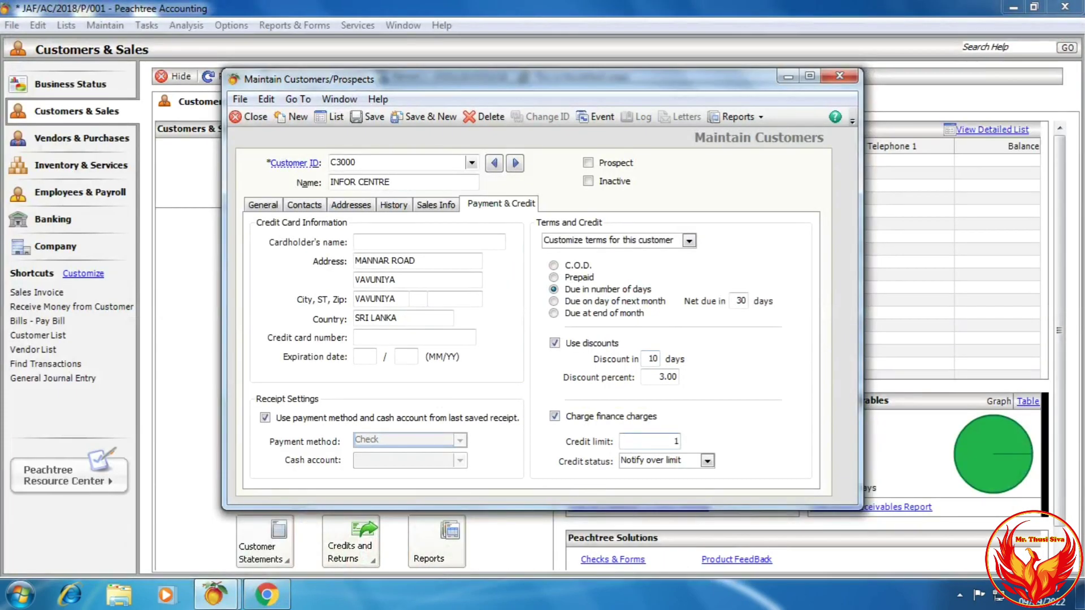
pyautogui.write('500000')
pyautogui.click(665, 375)
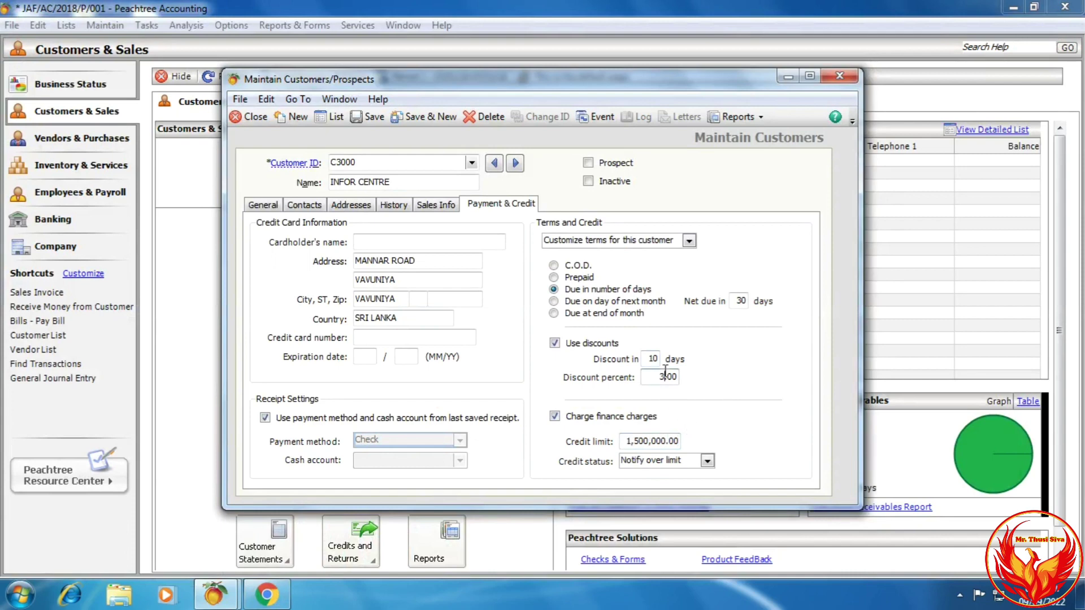
pyautogui.click(424, 117)
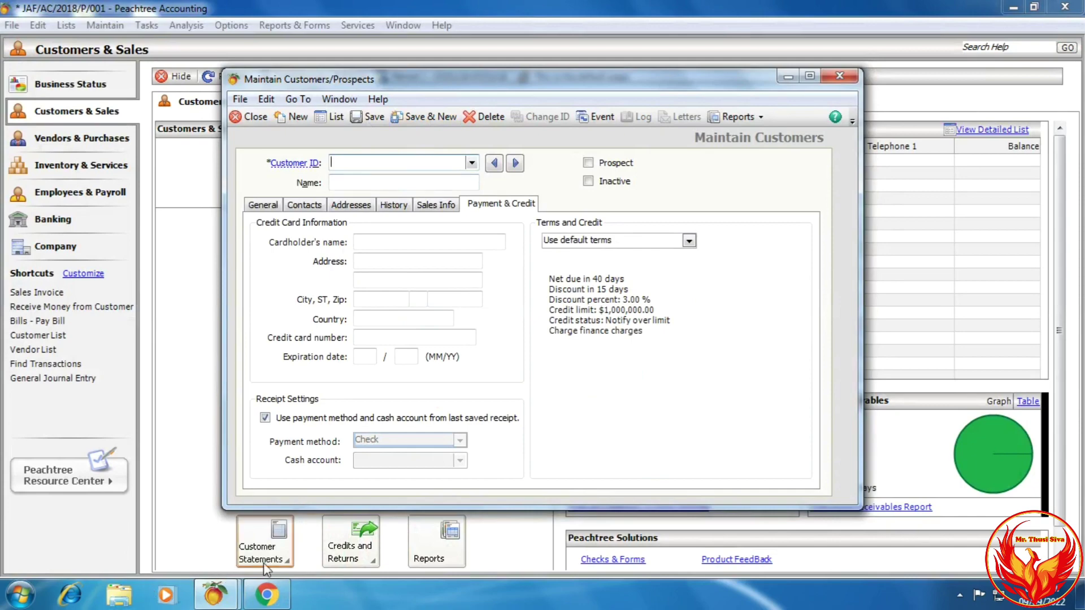
# Enter the fourth customer's ID from the customer details PDF and the name COMPUTER EDU.
pyautogui.click(280, 595)
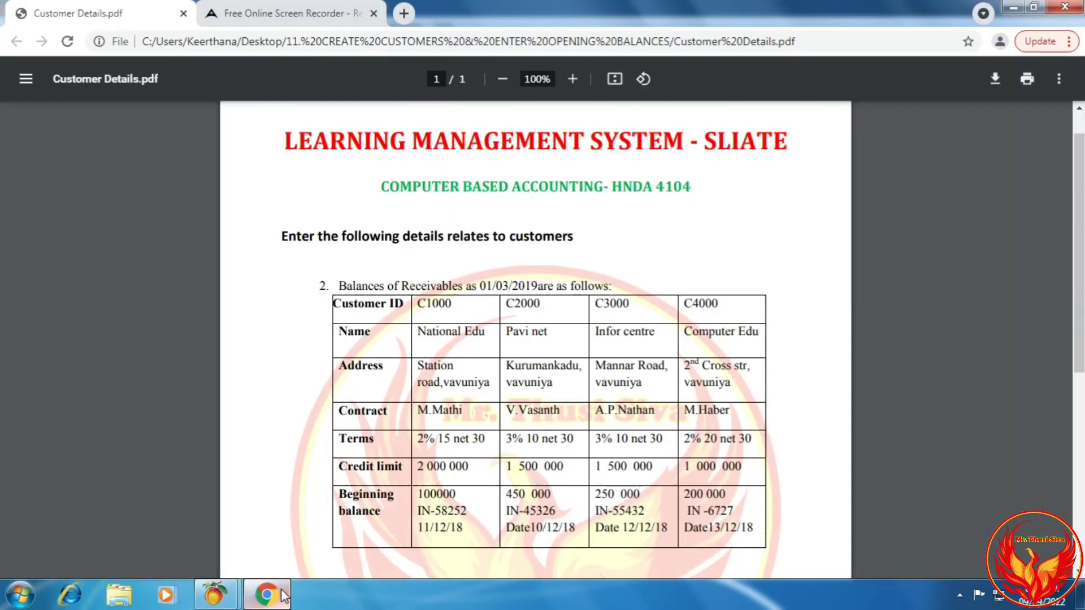
pyautogui.click(280, 595)
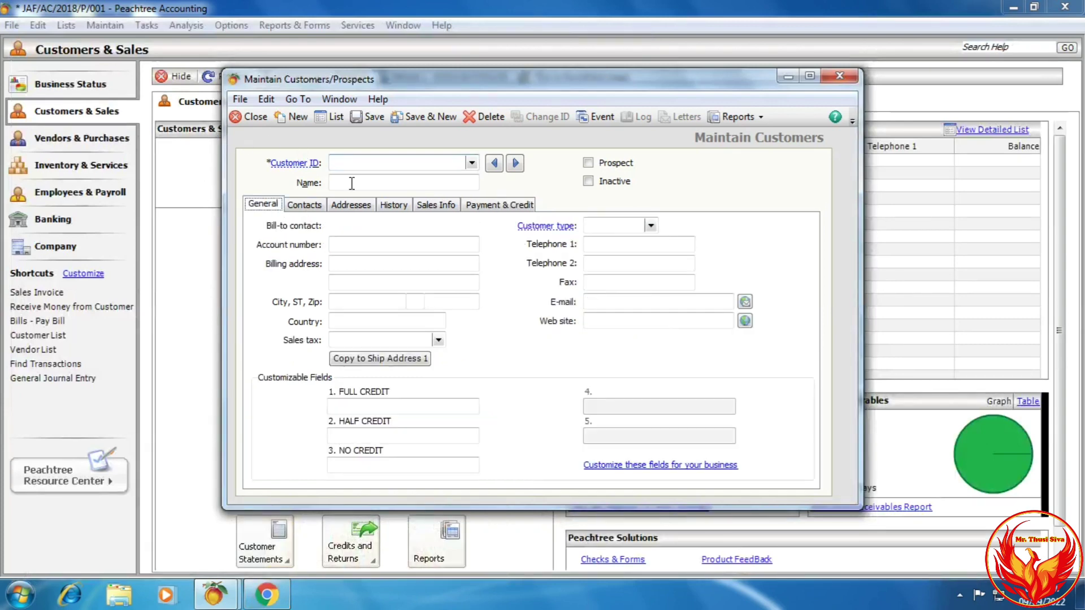
pyautogui.click(371, 164)
pyautogui.write('C4000')
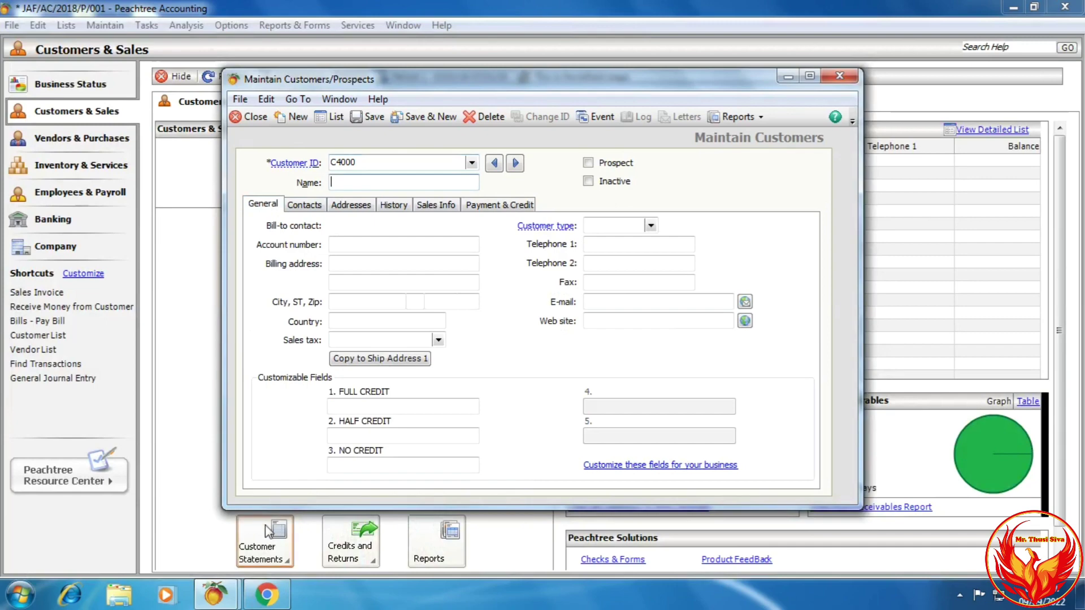
pyautogui.click(286, 601)
pyautogui.click(286, 600)
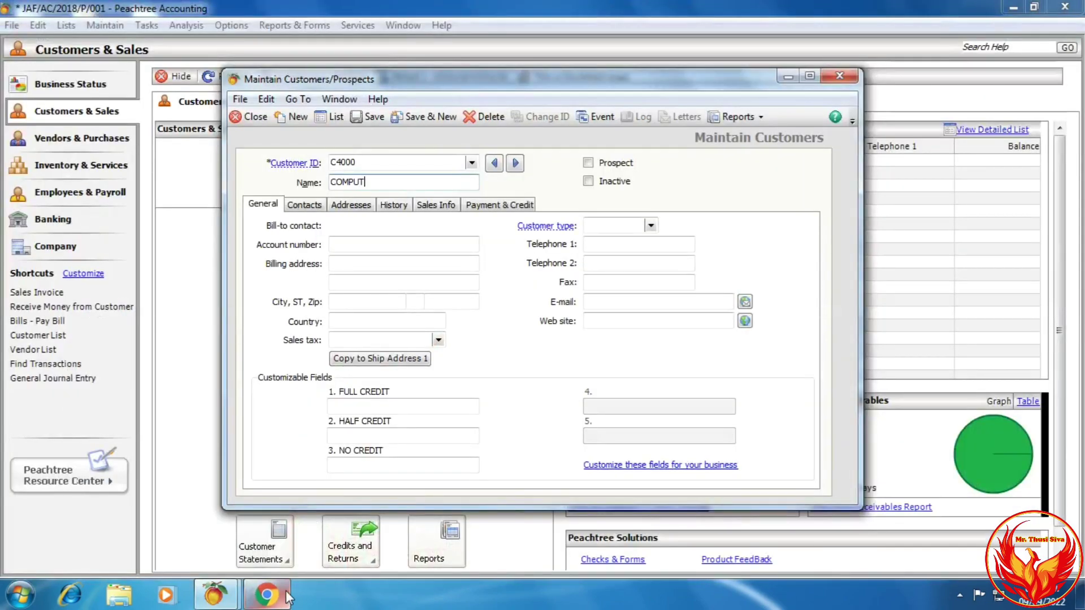
pyautogui.write('U')
pyautogui.press('Tab')
pyautogui.press('Tab')
pyautogui.press('Tab')
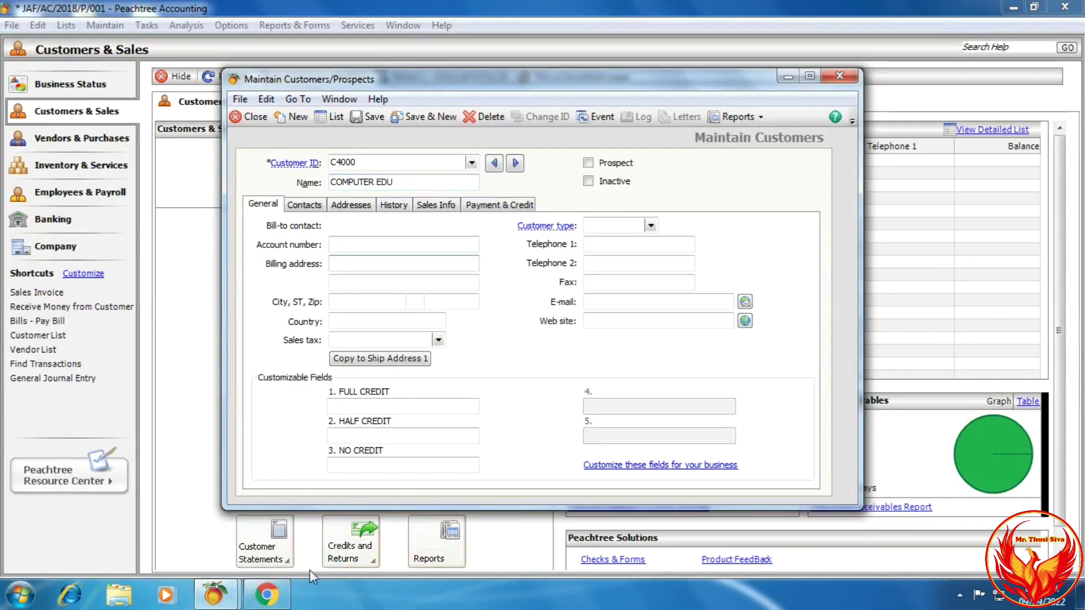
# Fill in Computer Edu's two-line billing address in the general details, as given in the customer details PDF.
pyautogui.click(277, 600)
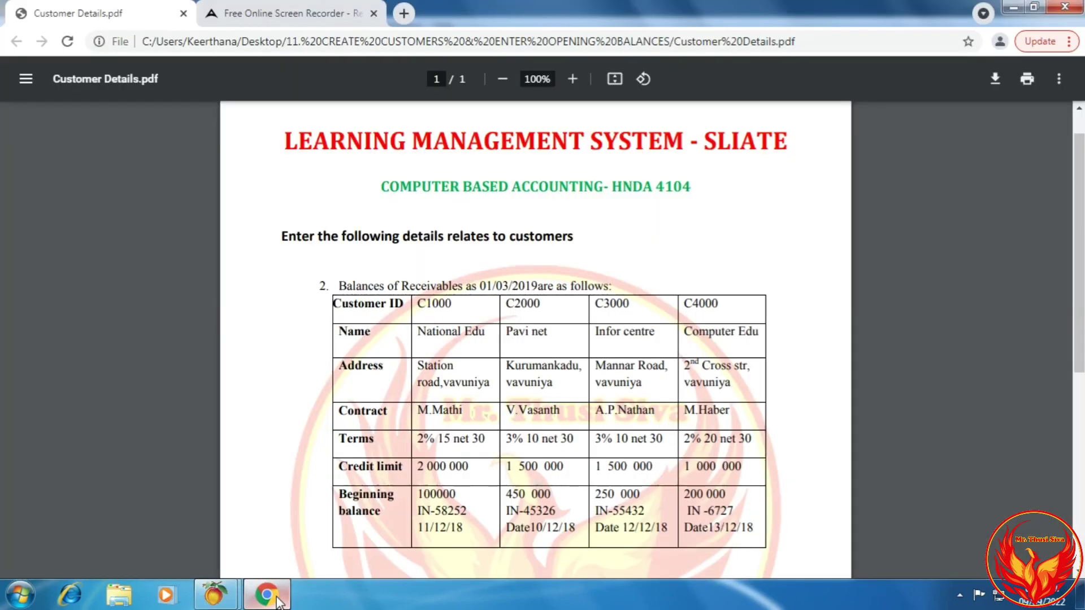
pyautogui.click(278, 601)
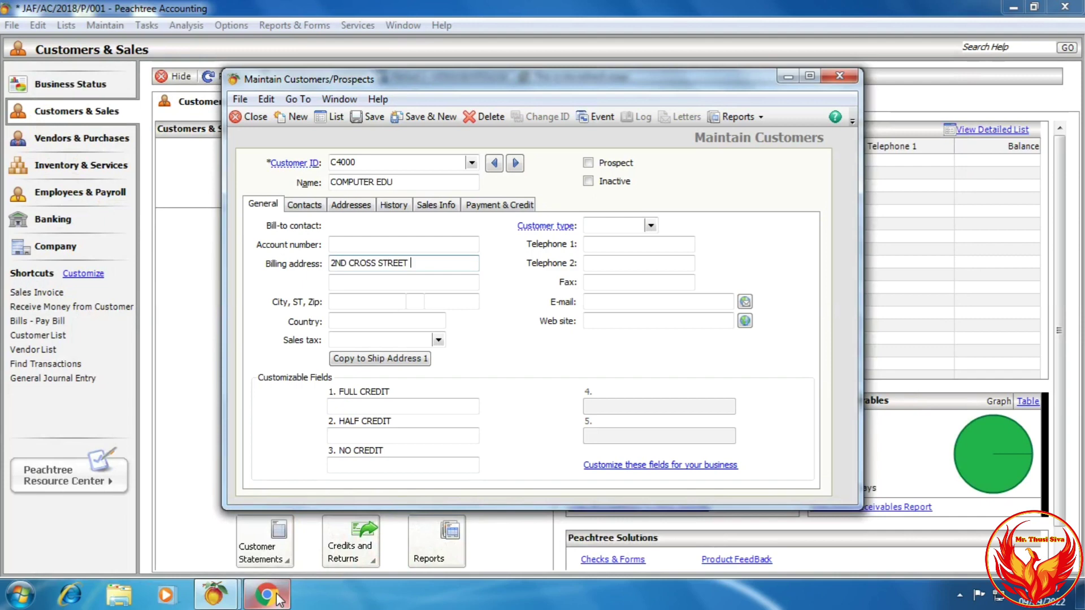
pyautogui.press('Tab')
pyautogui.write('V')
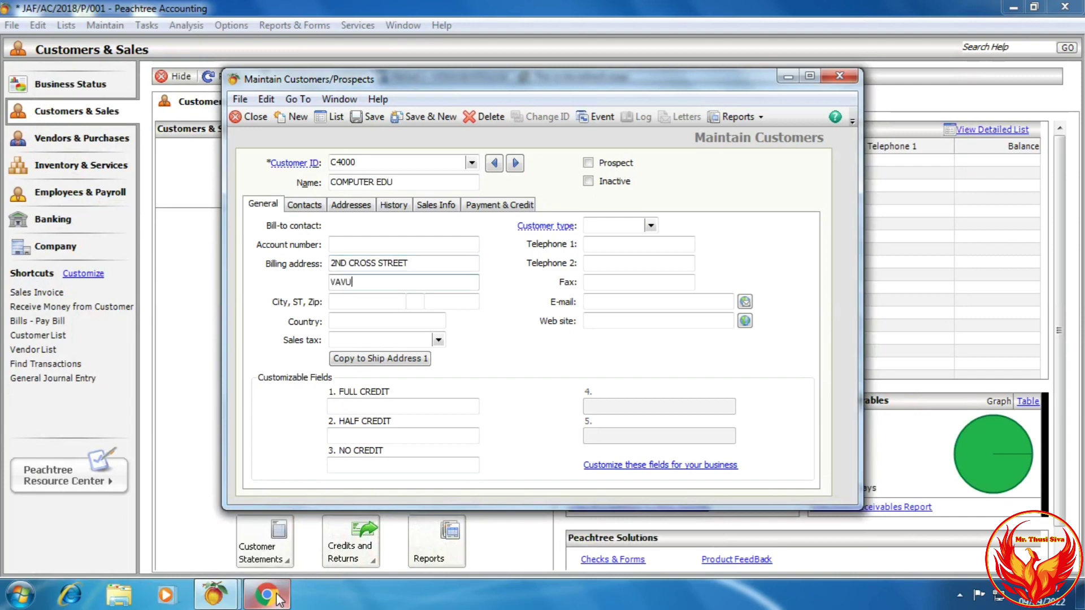
pyautogui.press('Tab')
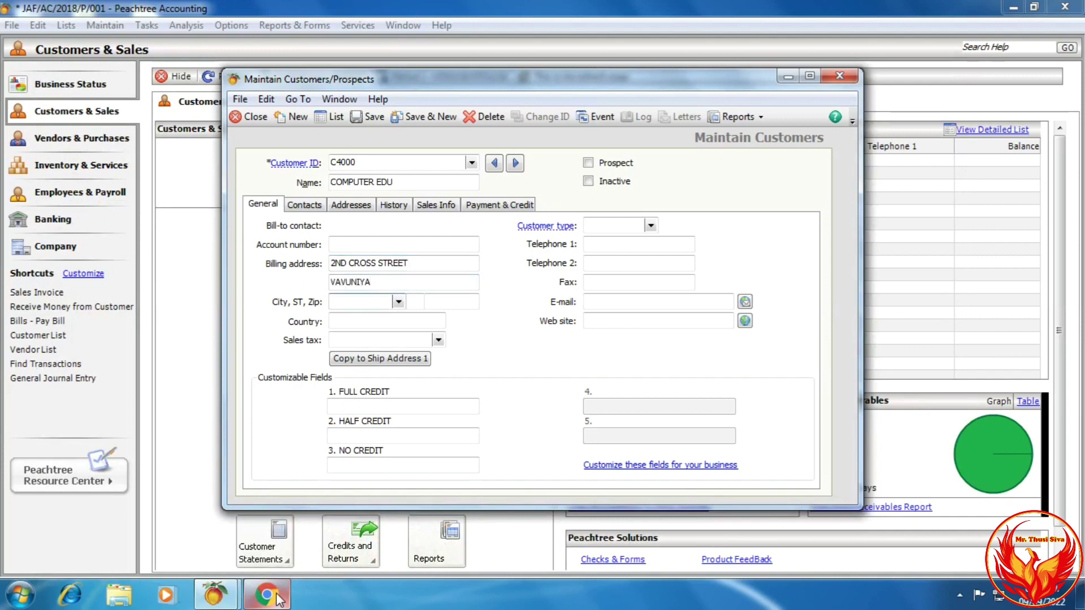
# Enter the city for Computer Edu's billing address and set the country to SRI LANKA.
pyautogui.write('VAVU')
pyautogui.press('Tab')
pyautogui.press('Tab')
pyautogui.press('Tab')
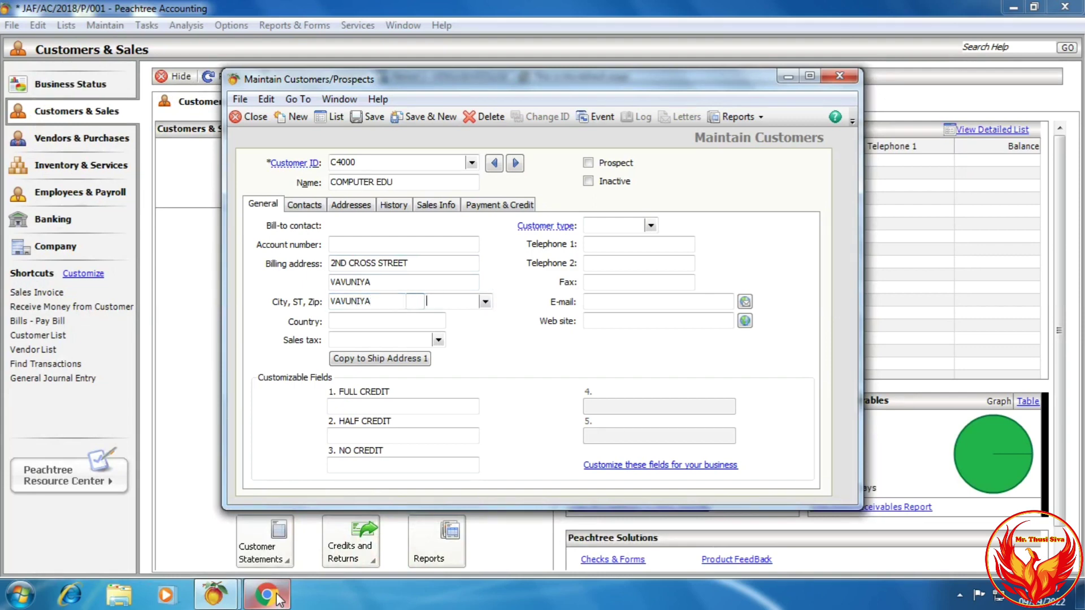
pyautogui.write('SRI LANKA')
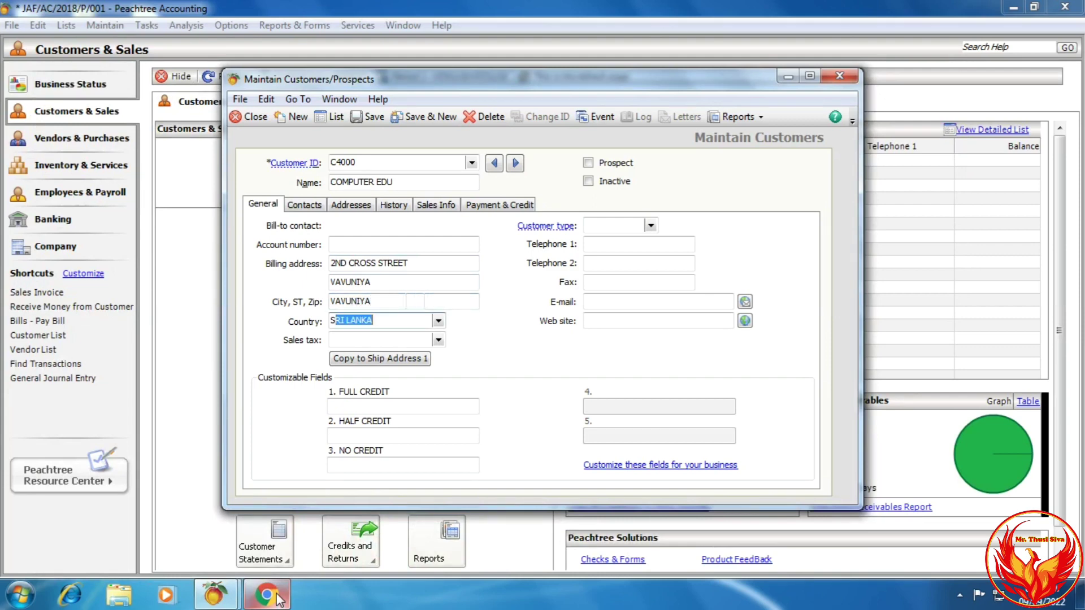
pyautogui.press('Tab')
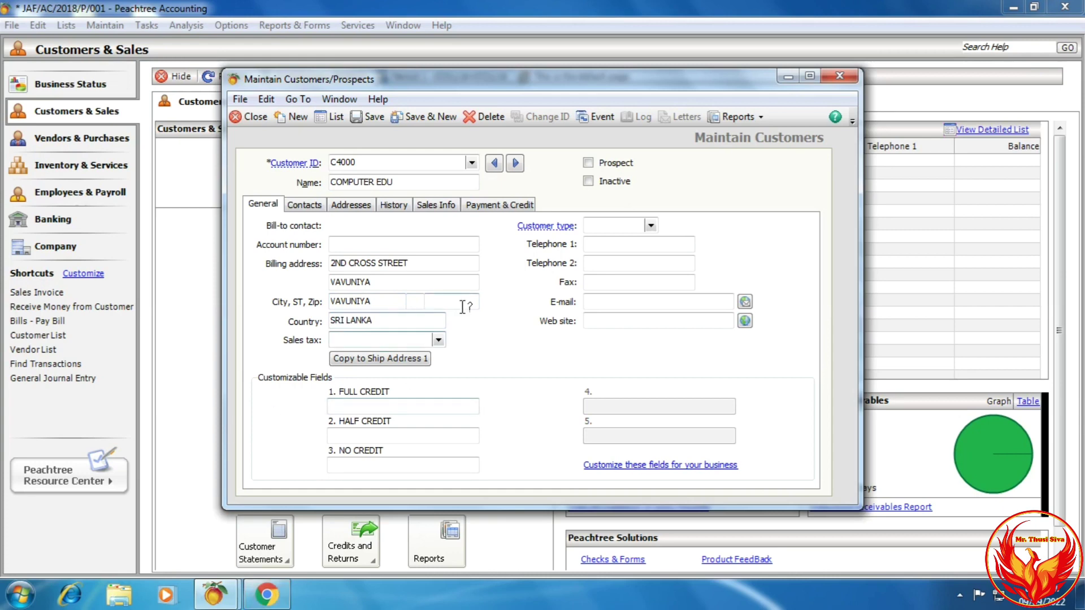
# Assign a sales tax code to Computer Edu and copy its billing address to Ship Address 1.
pyautogui.click(439, 340)
pyautogui.click(434, 354)
pyautogui.click(397, 360)
# Enter the first initial and last name of Computer Edu's bill-to contact, consulting the customer details PDF.
pyautogui.click(307, 207)
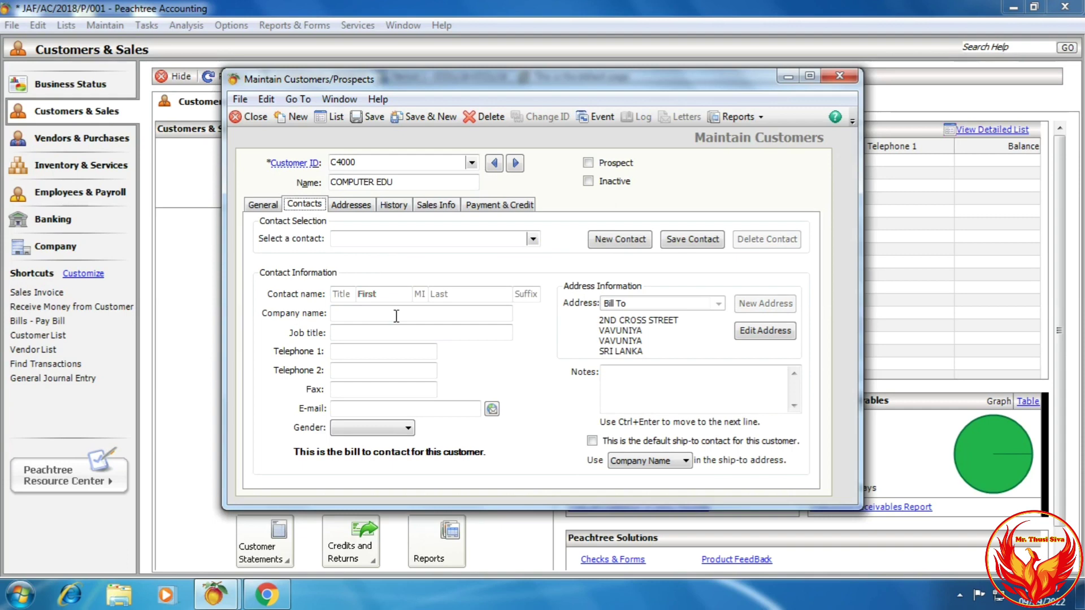
pyautogui.click(385, 294)
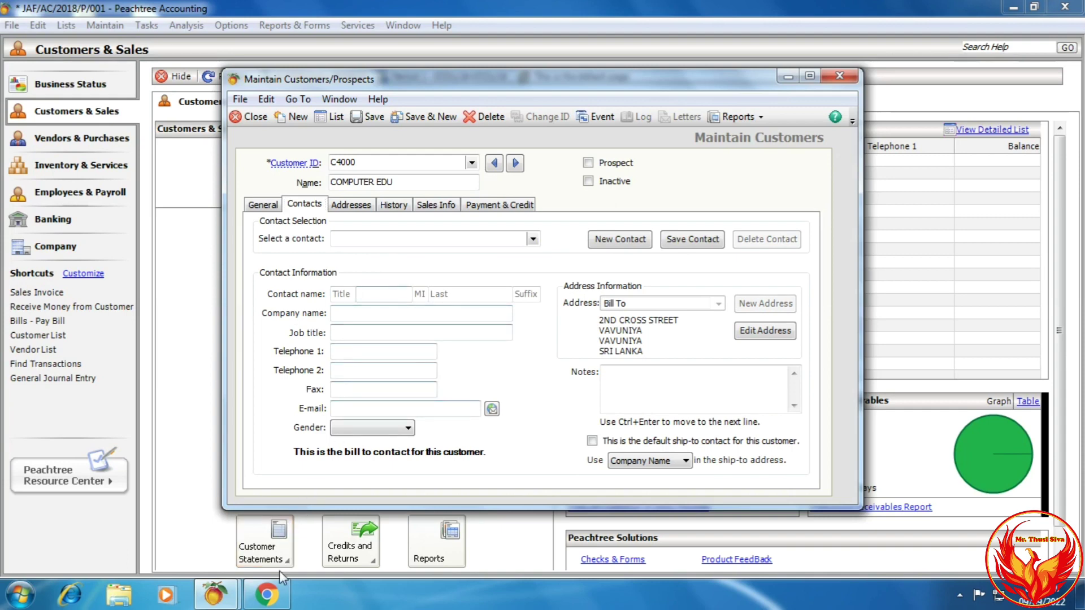
pyautogui.click(268, 595)
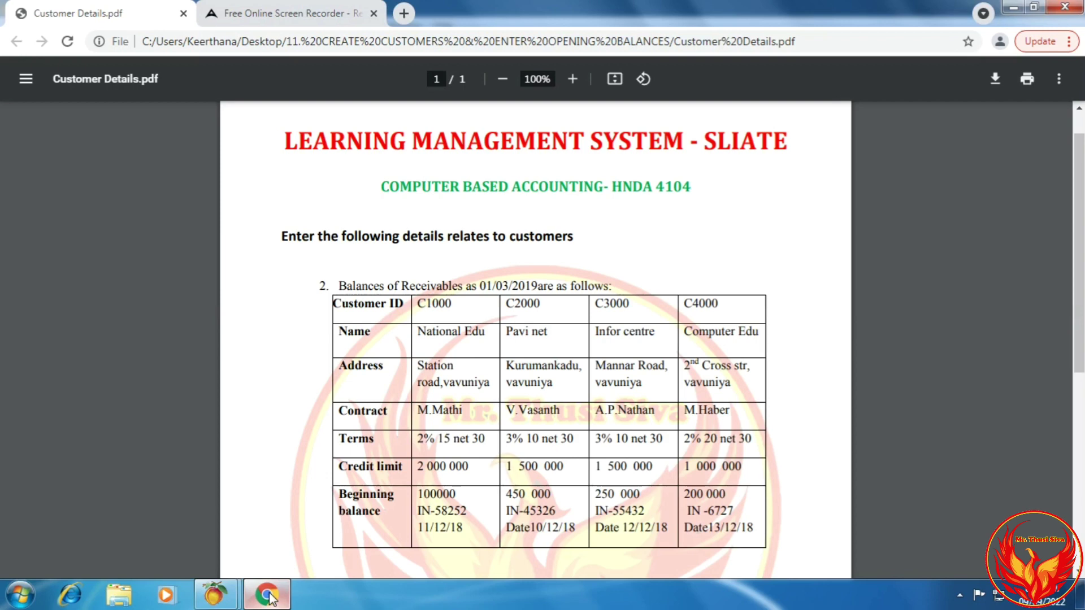
pyautogui.click(268, 596)
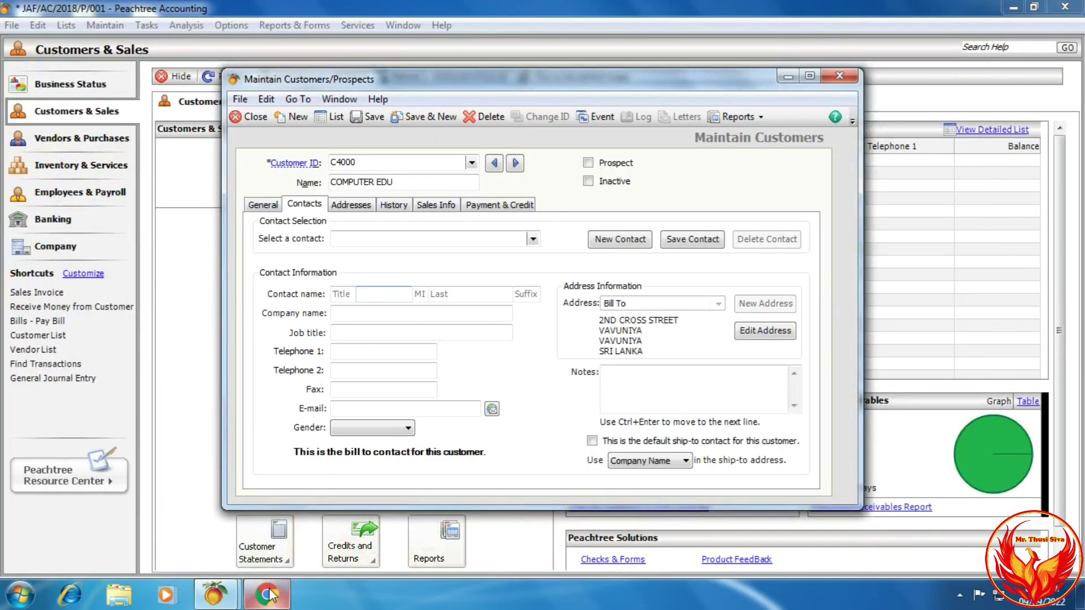
pyautogui.press('Tab')
pyautogui.press('BackSpace')
pyautogui.press('Tab')
pyautogui.write('HABER')
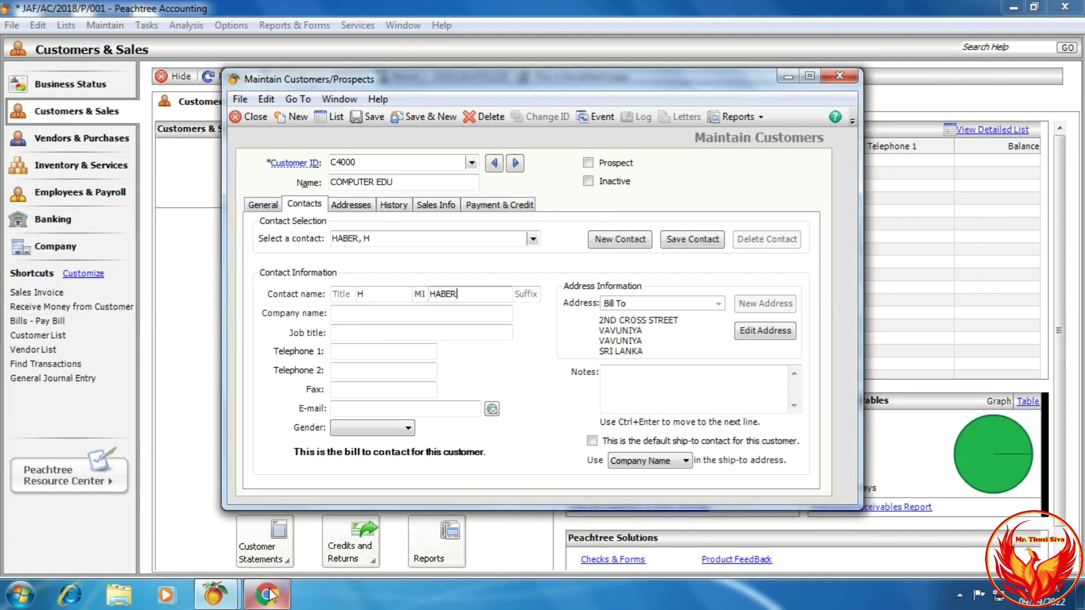
# Customize Computer Edu's payment terms with net due in 30 days, as given in the customer details PDF.
pyautogui.click(492, 205)
pyautogui.click(591, 242)
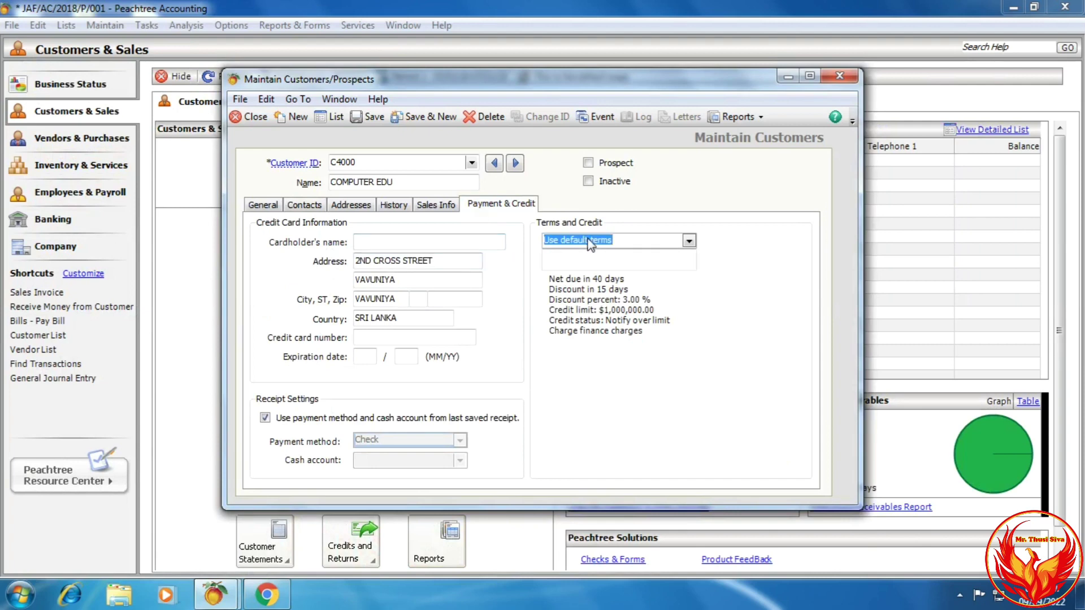
pyautogui.click(565, 265)
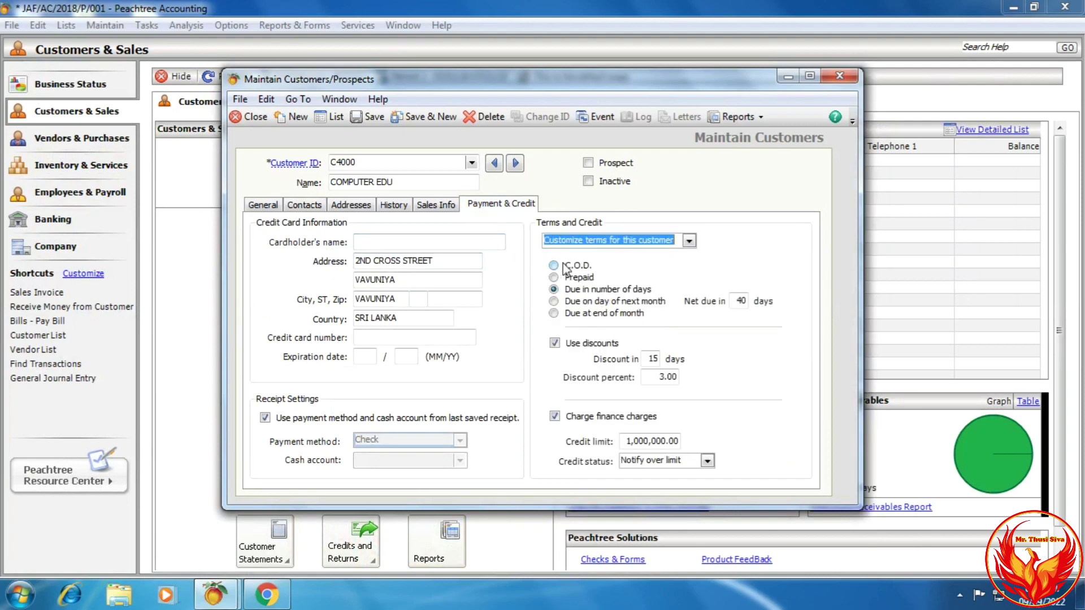
pyautogui.click(267, 593)
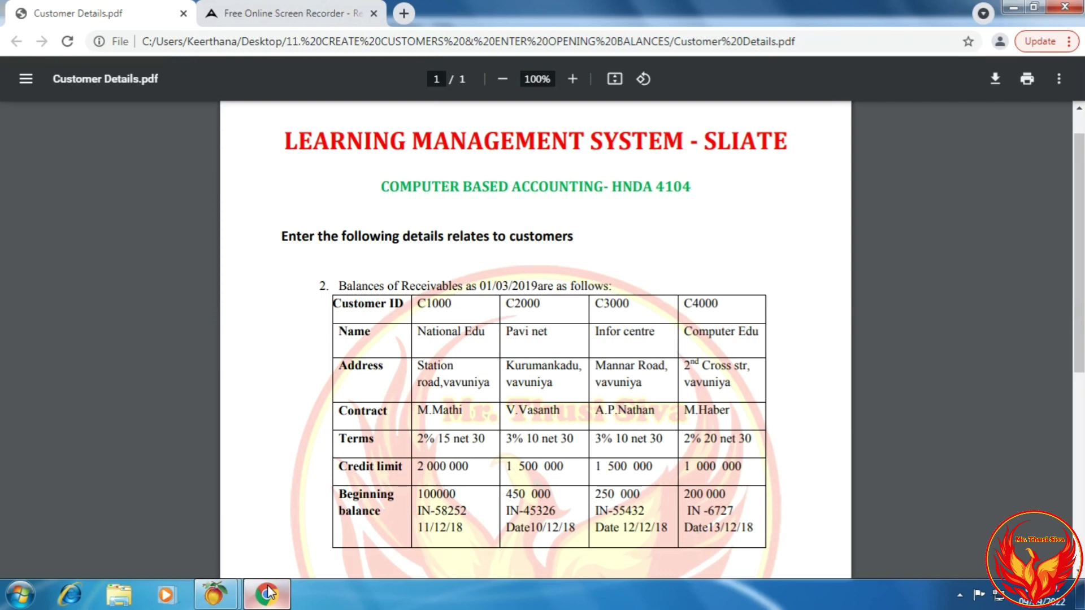
pyautogui.click(267, 594)
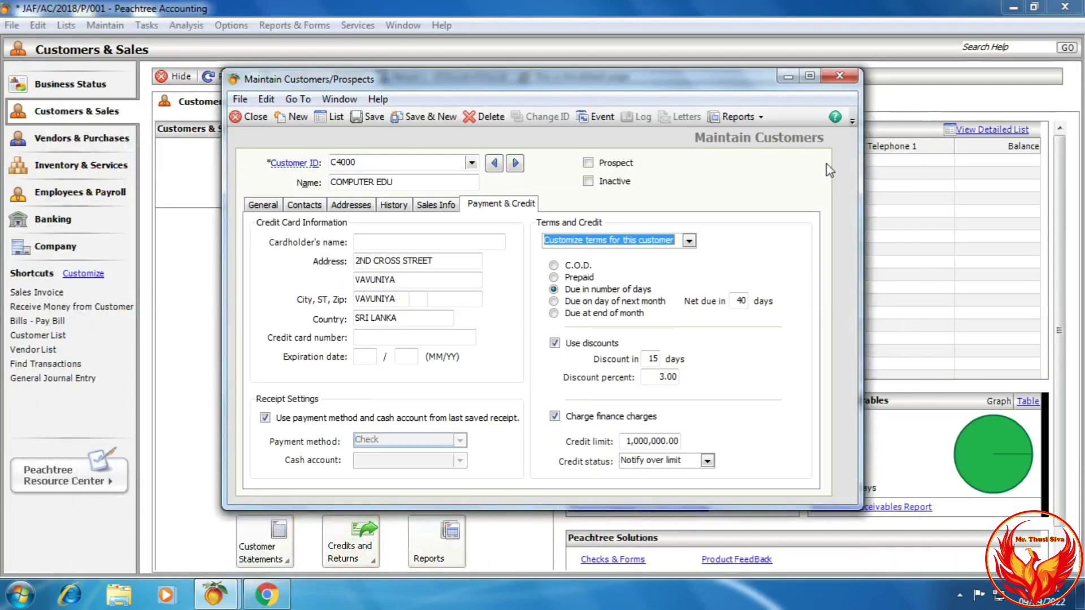
pyautogui.click(736, 302)
pyautogui.press('Delete')
pyautogui.press('Delete')
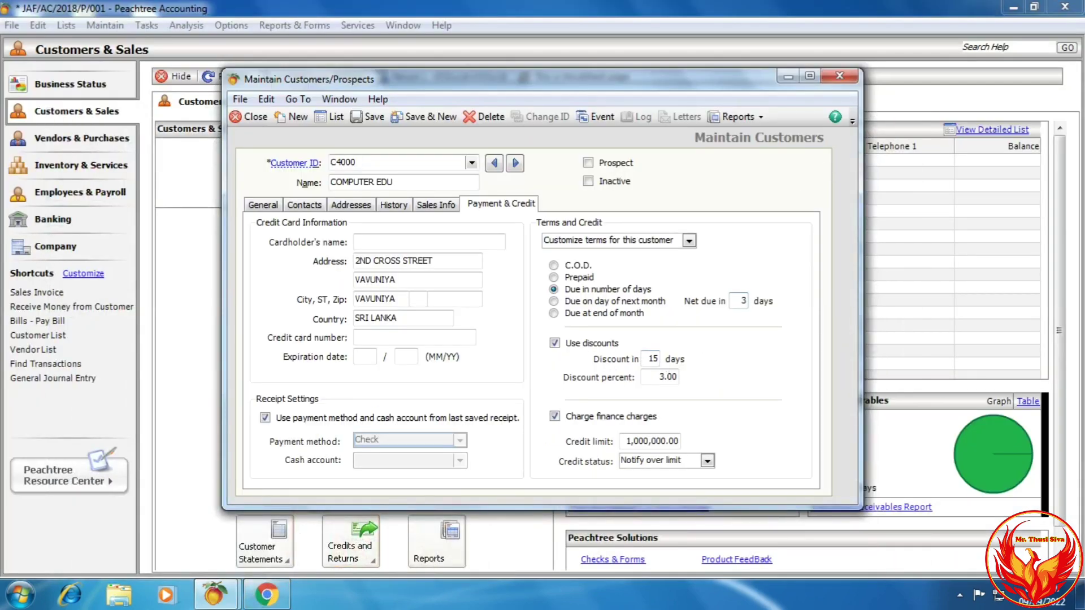
pyautogui.write('30')
# Set Computer Edu's discount to 2.00 percent within 20 days, consulting the customer details PDF.
pyautogui.press('Tab')
pyautogui.press('Tab')
pyautogui.write('20')
pyautogui.press('Tab')
pyautogui.click(285, 594)
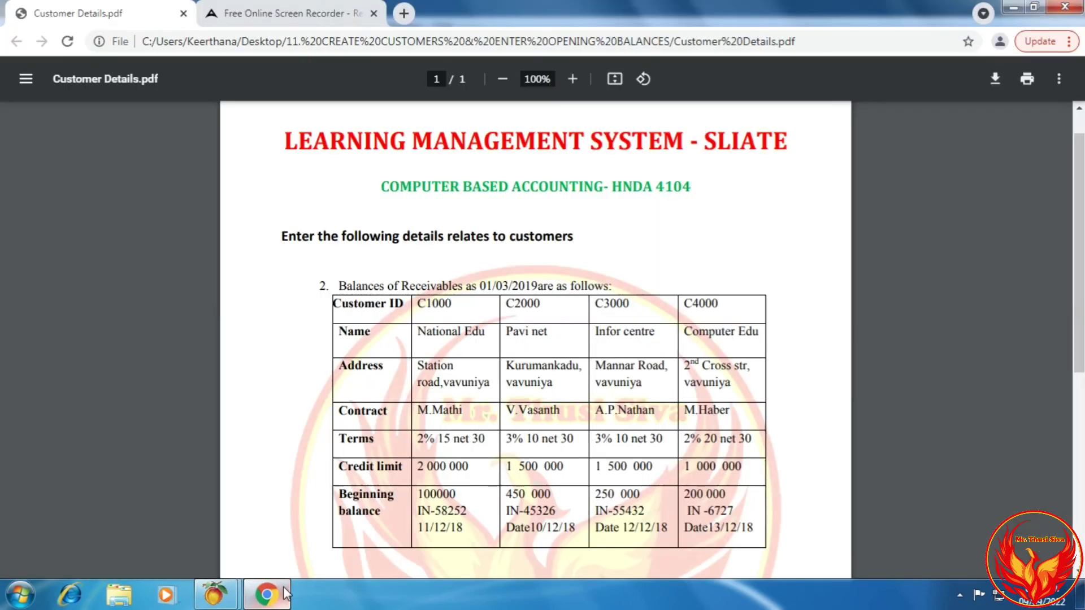
pyautogui.click(286, 594)
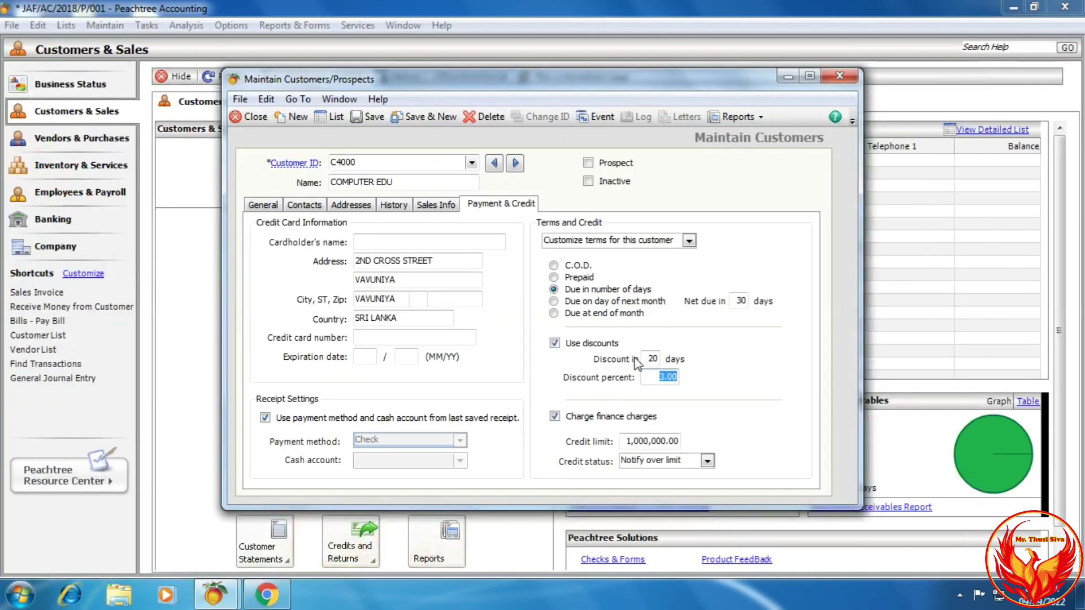
pyautogui.write('2')
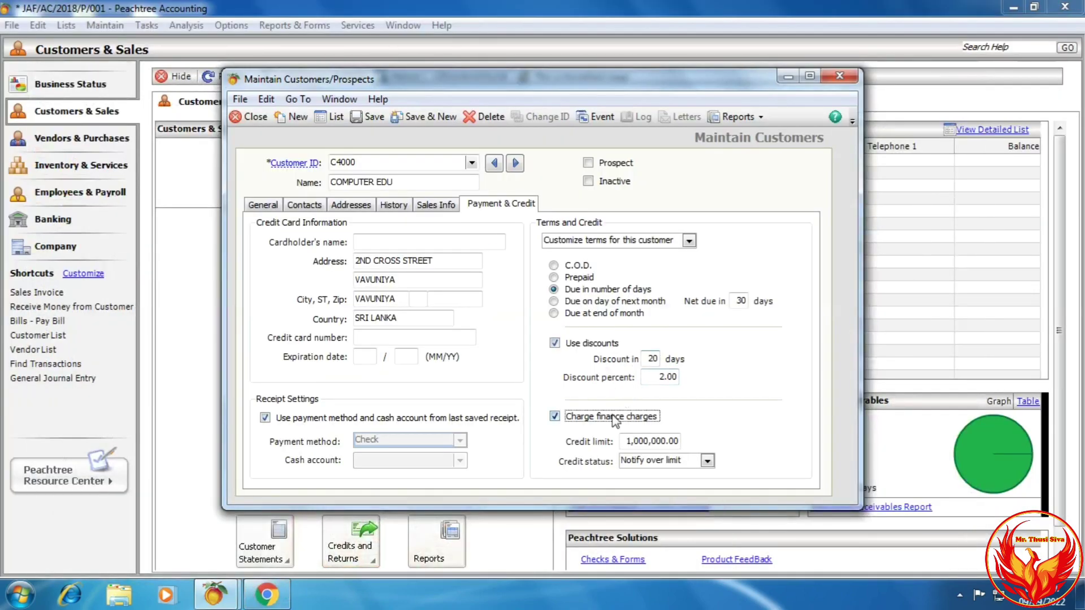
# Check Computer Edu's credit limit against the customer details PDF and save the customer record.
pyautogui.click(267, 593)
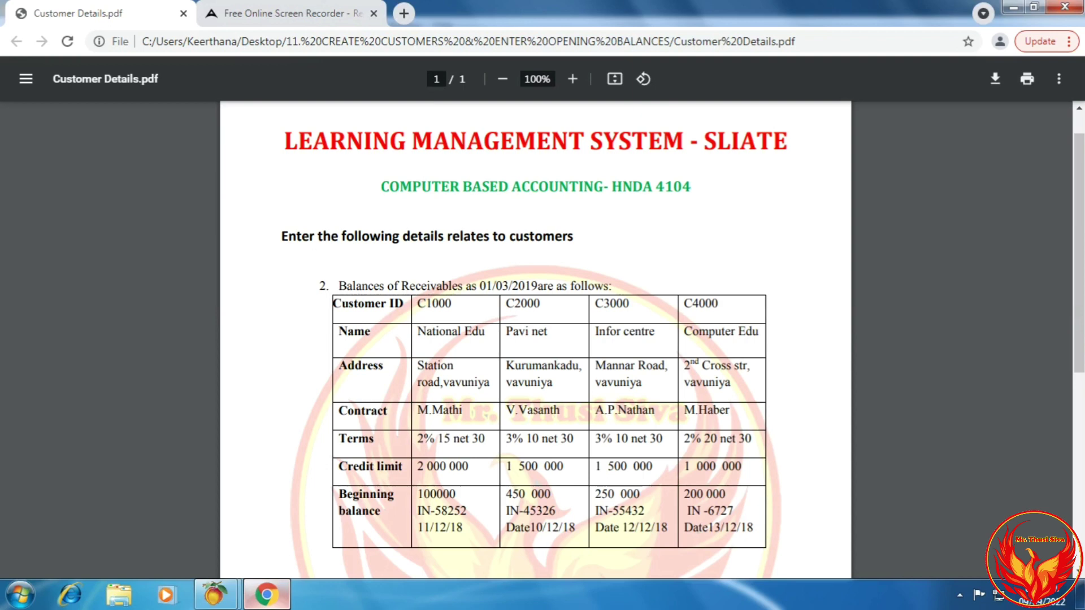
pyautogui.click(266, 594)
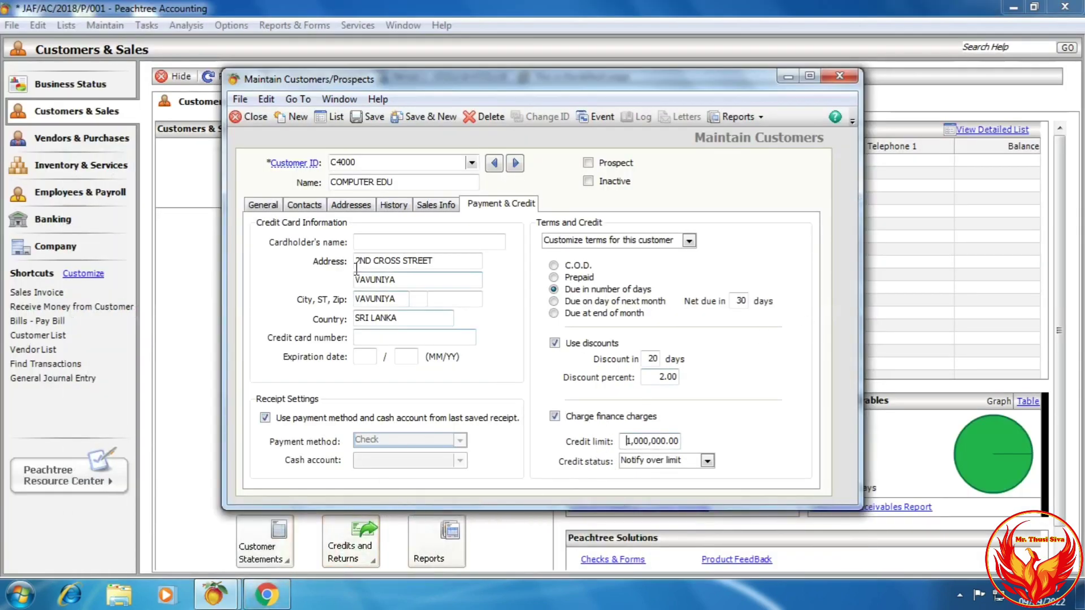
pyautogui.click(368, 116)
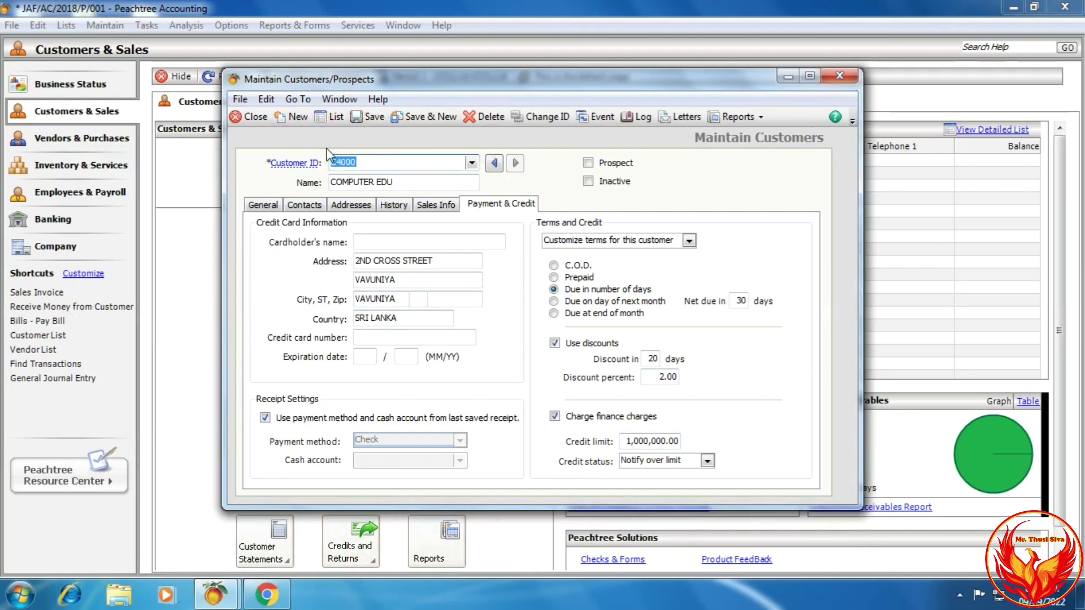
# Open customer C1000 National Edu from the customer list and bring up its beginning balances.
pyautogui.click(334, 120)
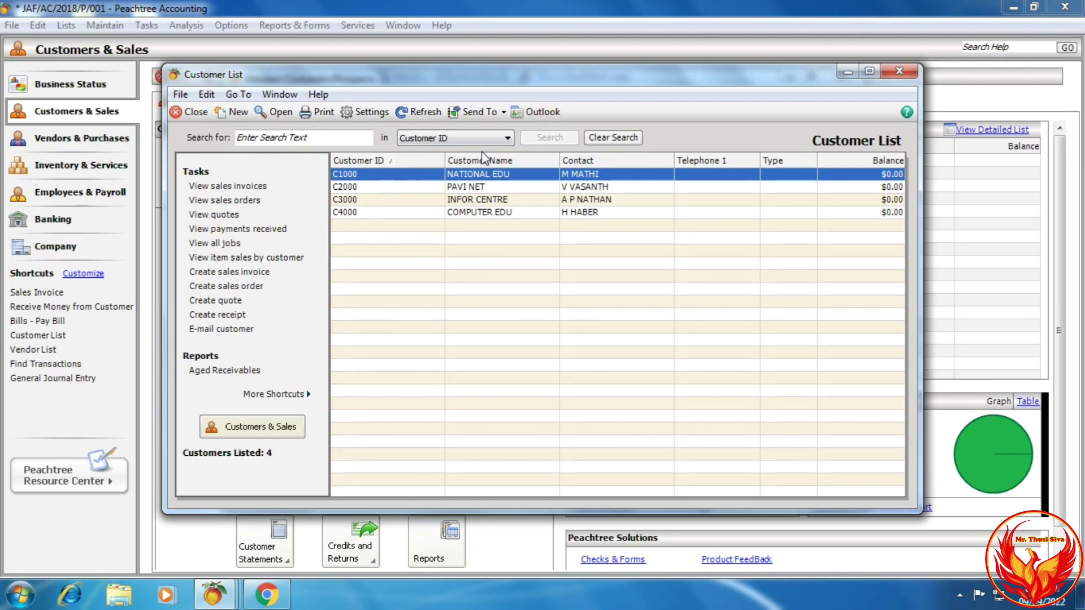
pyautogui.click(262, 598)
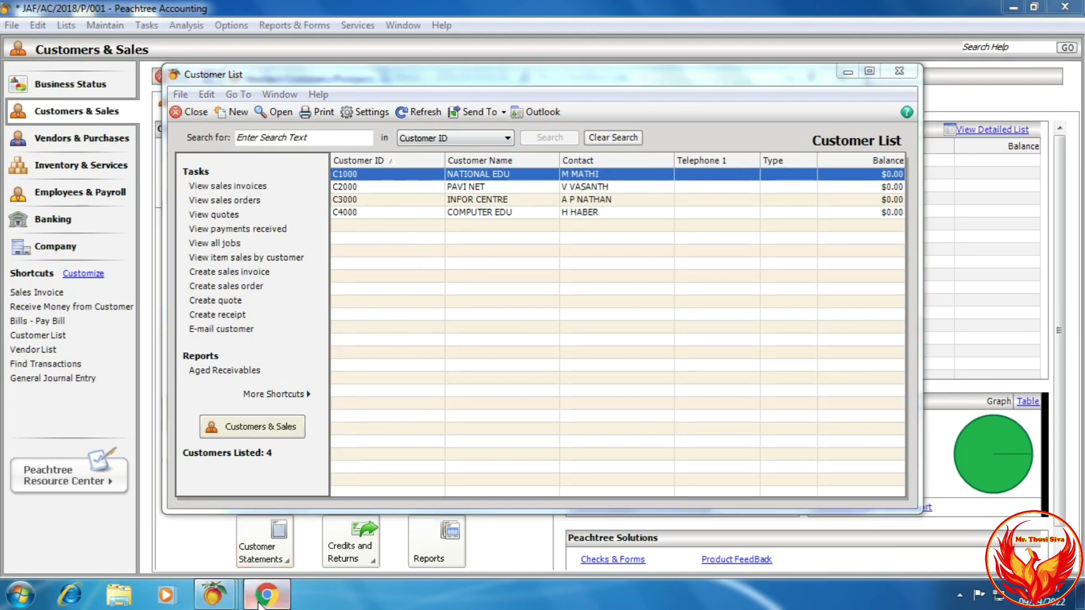
pyautogui.click(261, 599)
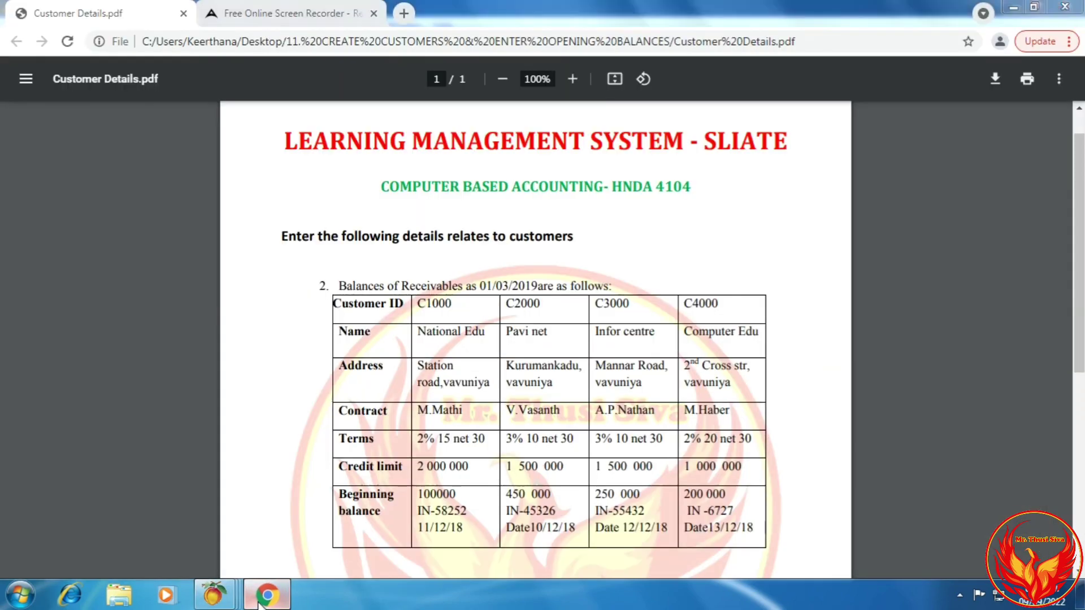
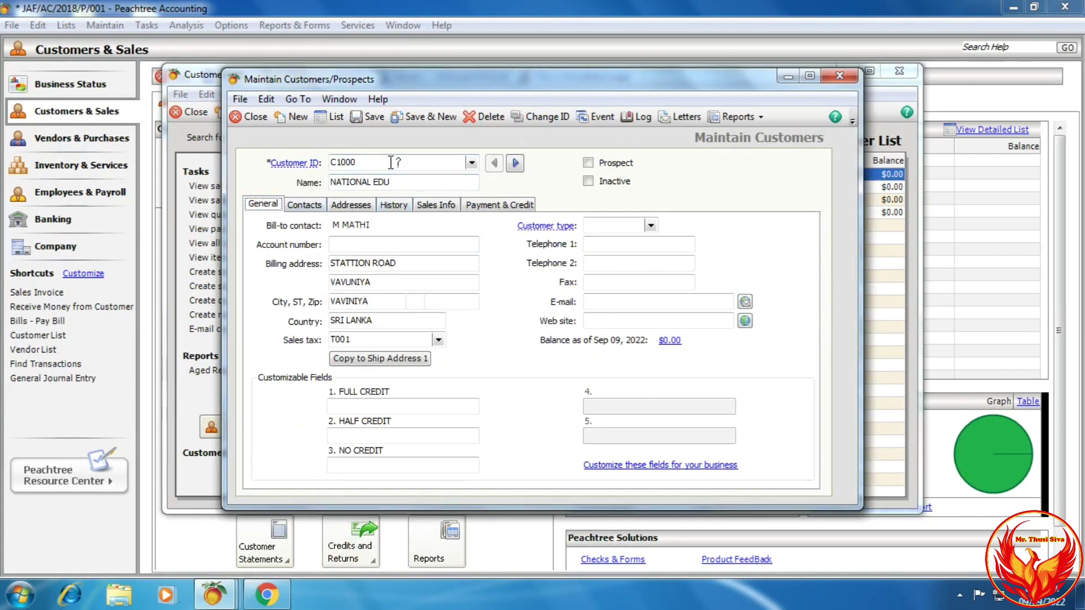
pyautogui.click(398, 209)
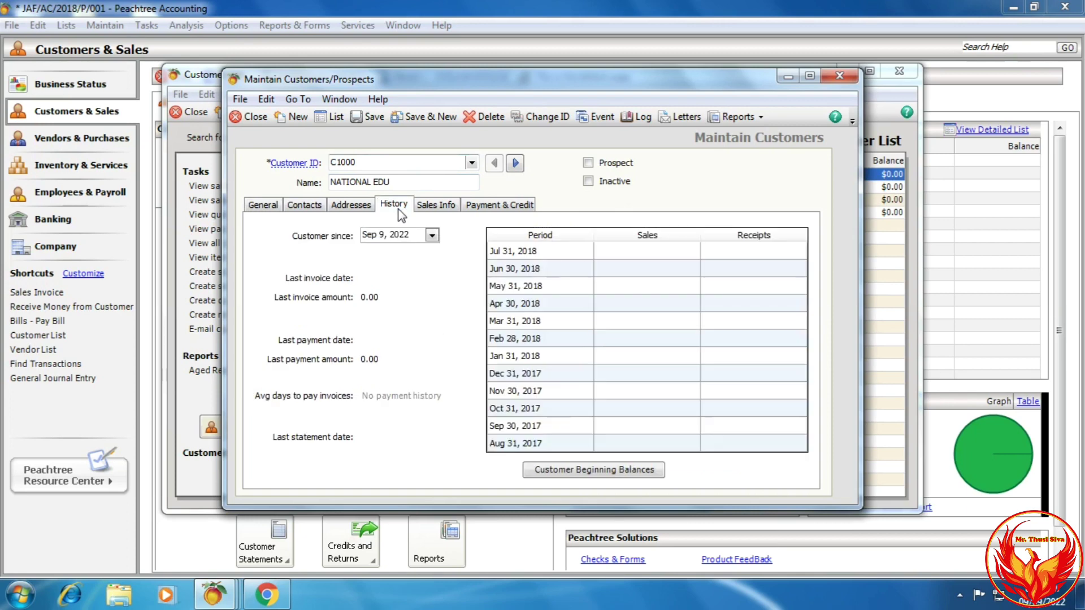
pyautogui.click(548, 470)
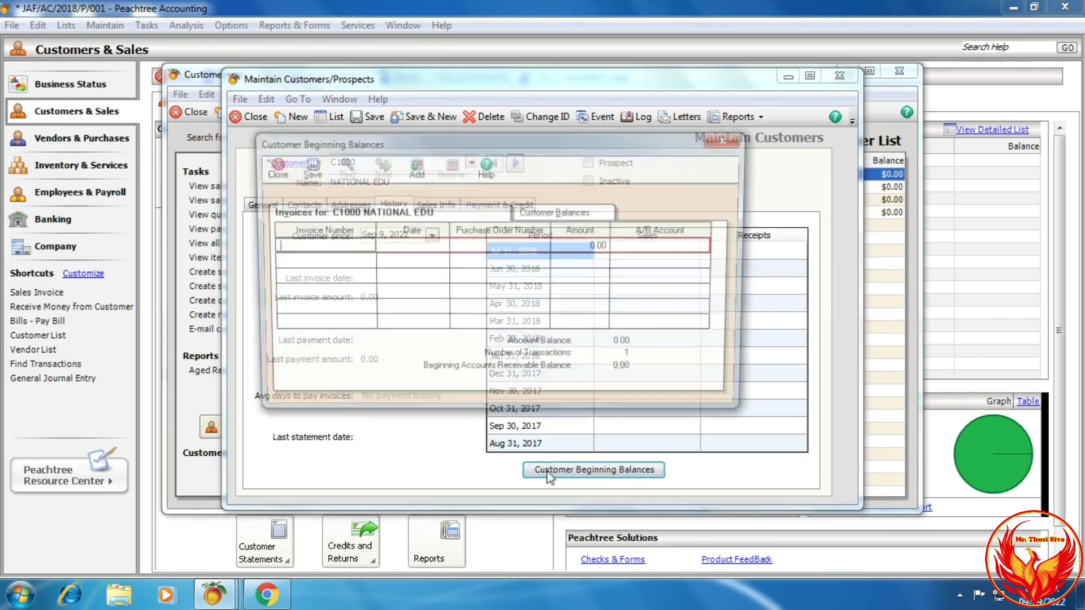
pyautogui.moveTo(489, 149); pyautogui.dragTo(502, 195)
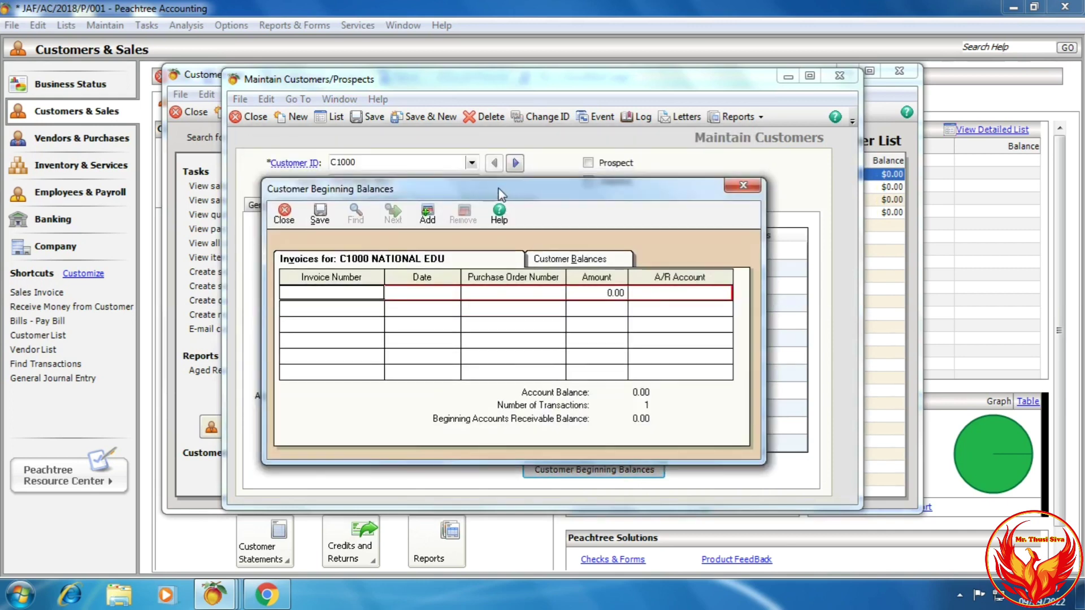
pyautogui.moveTo(499, 195); pyautogui.dragTo(512, 153)
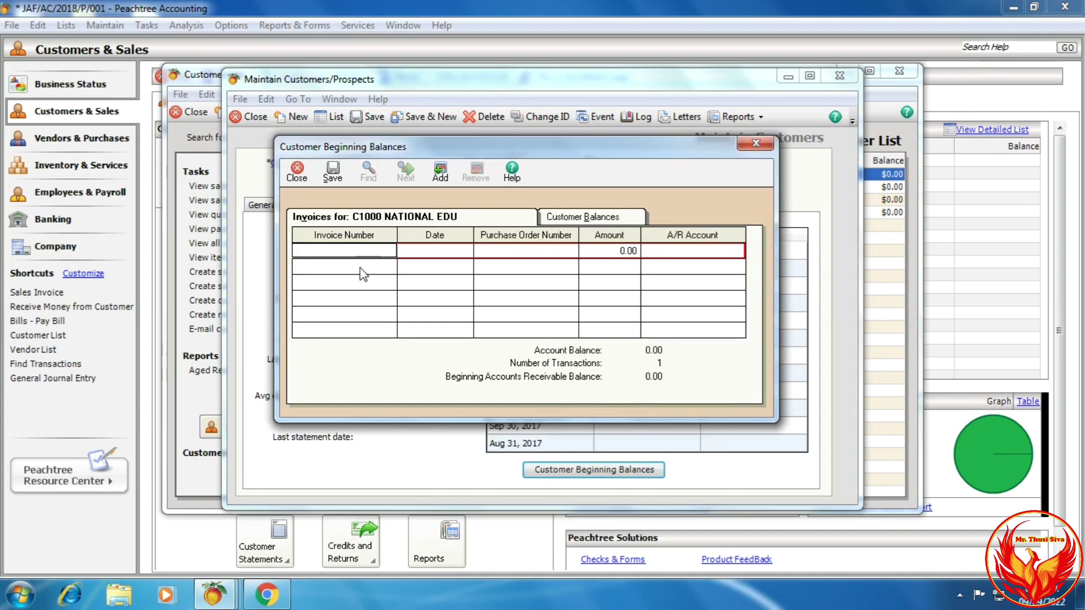
# Enter IN-58252 as the invoice number in National Edu's beginning balances, checking it against the customer details PDF.
pyautogui.click(282, 602)
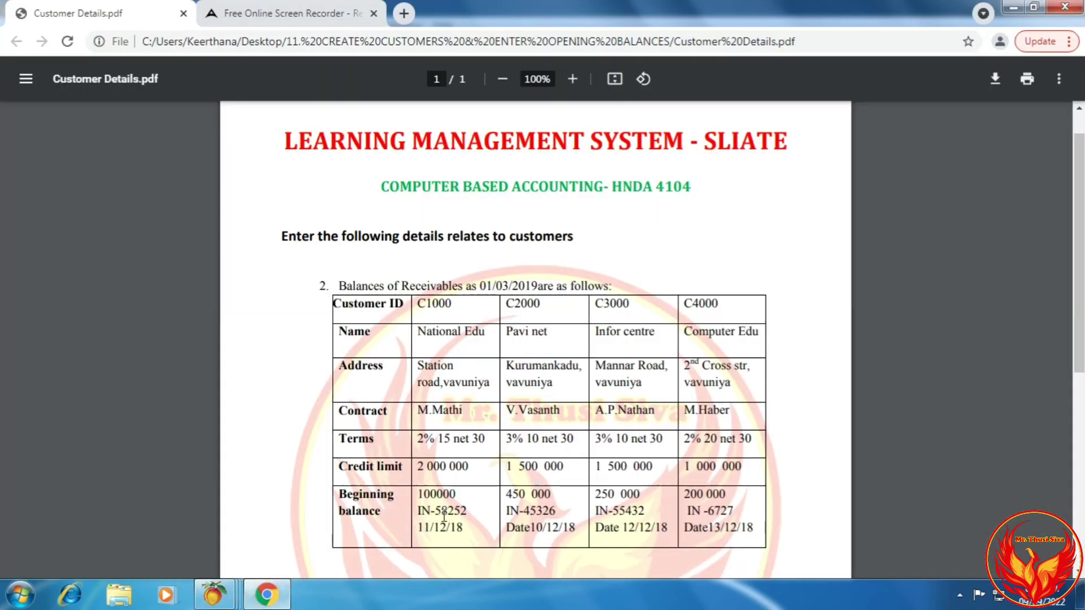
pyautogui.click(267, 594)
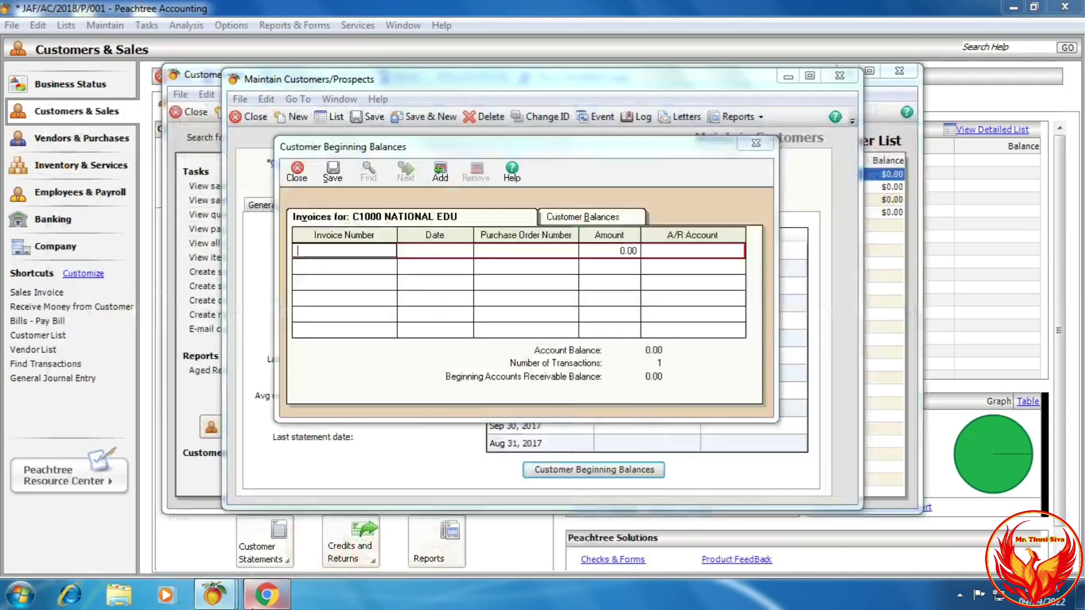
pyautogui.write('IN-')
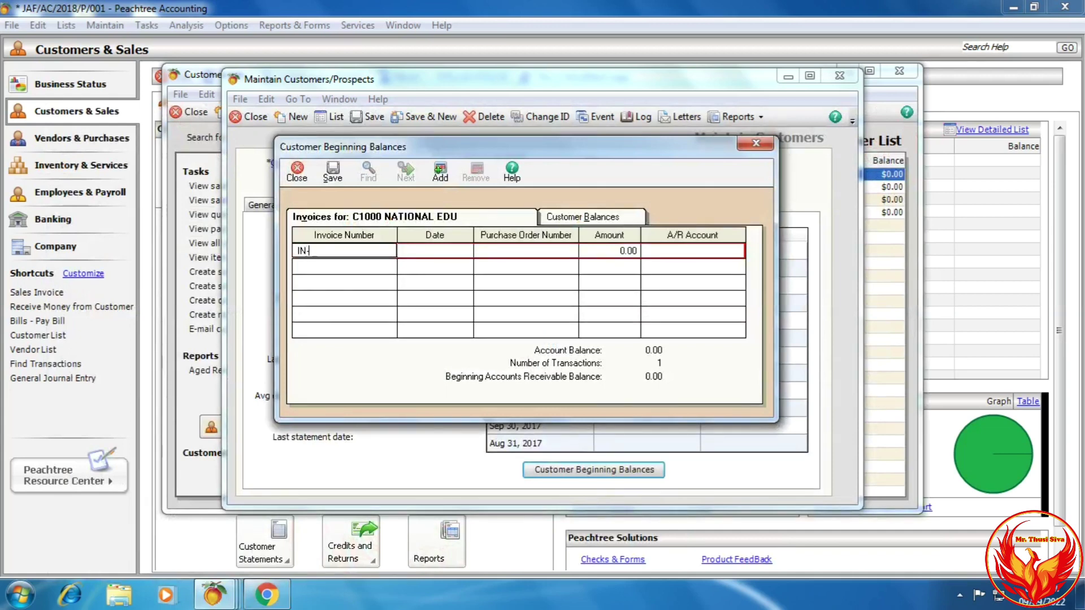
pyautogui.write('5852')
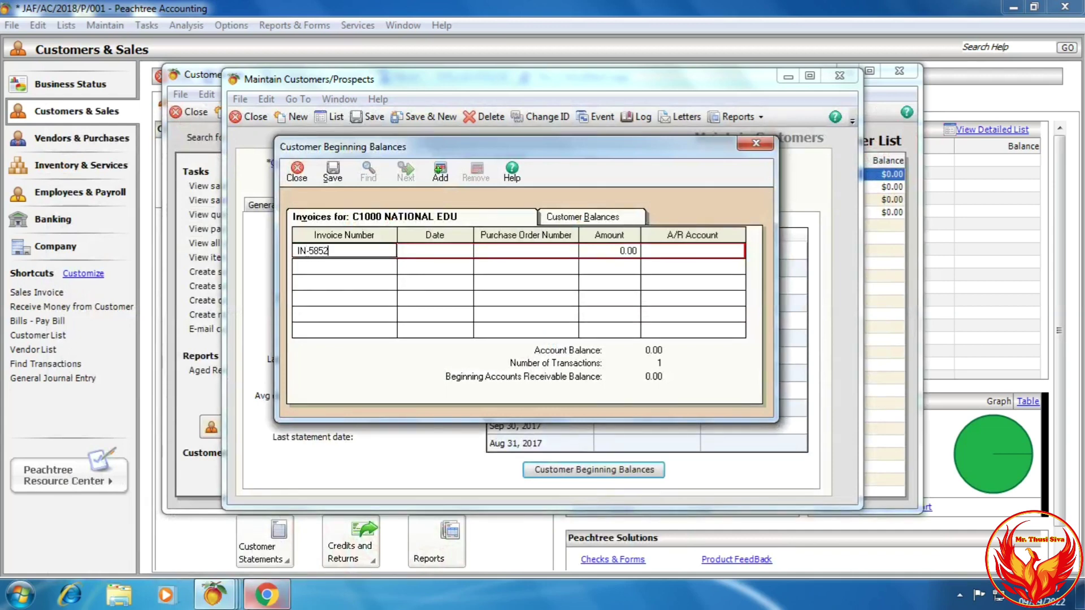
pyautogui.click(269, 598)
pyautogui.click(269, 598)
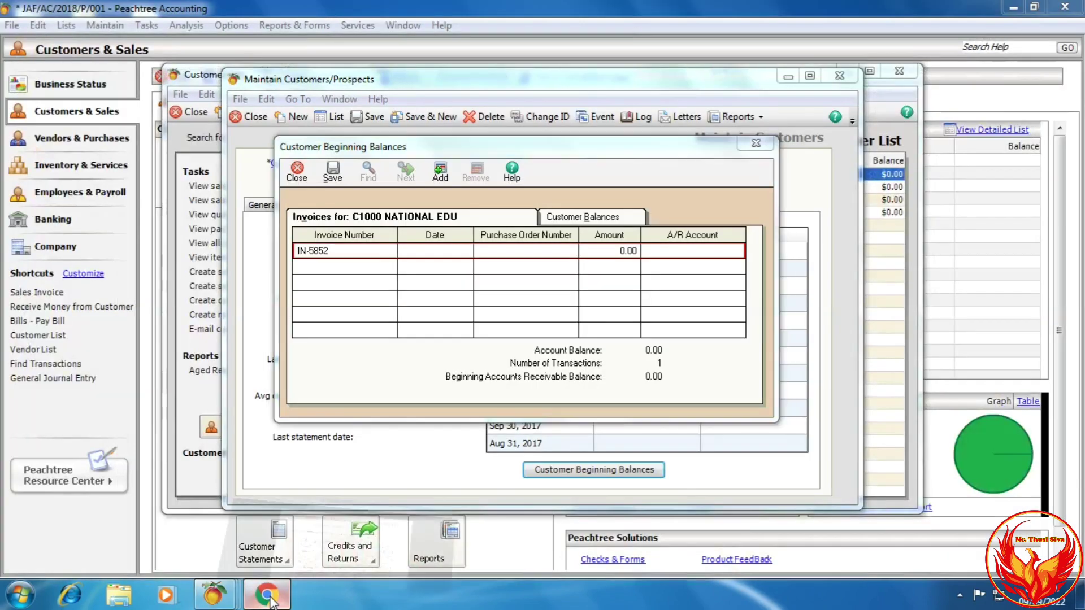
pyautogui.click(269, 598)
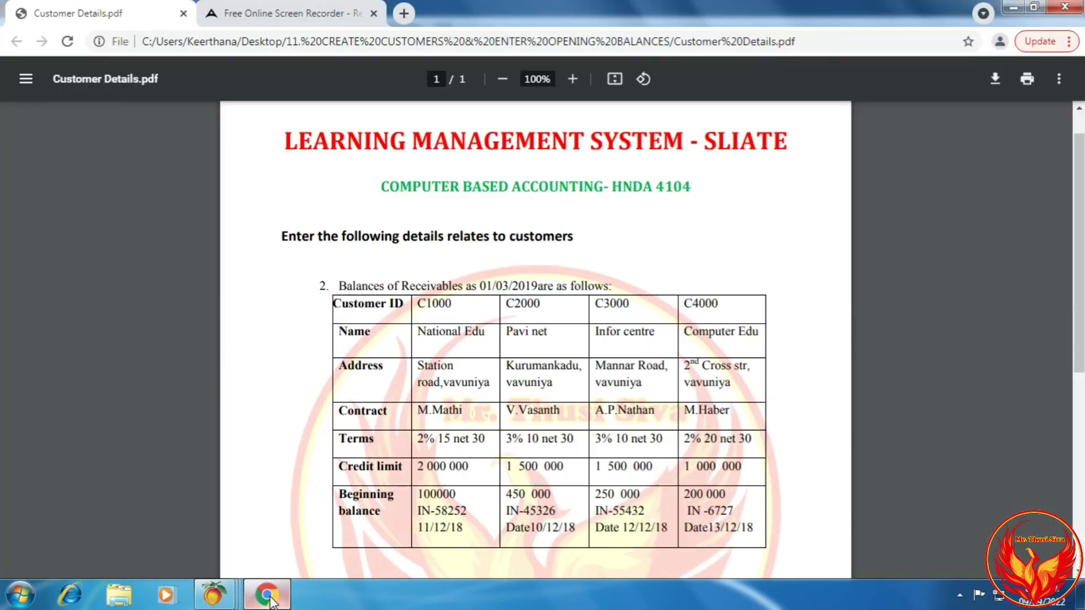
pyautogui.click(269, 598)
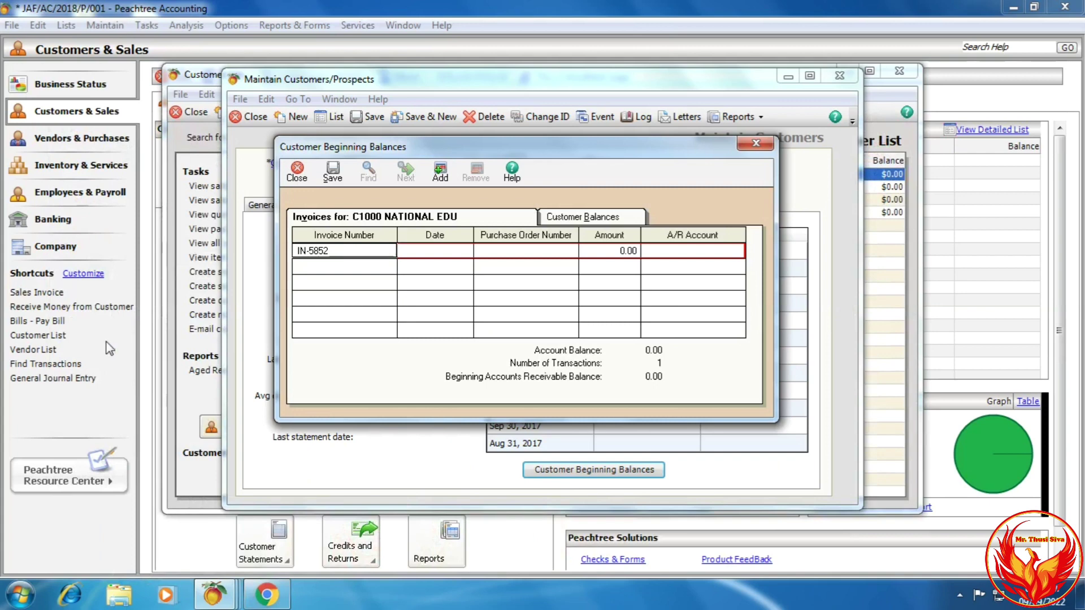
pyautogui.click(362, 251)
pyautogui.press('BackSpace')
pyautogui.write('25')
# Set the date of National Edu's opening invoice to 11 Dec 2018, as given in the customer details PDF.
pyautogui.click(427, 252)
pyautogui.click(264, 594)
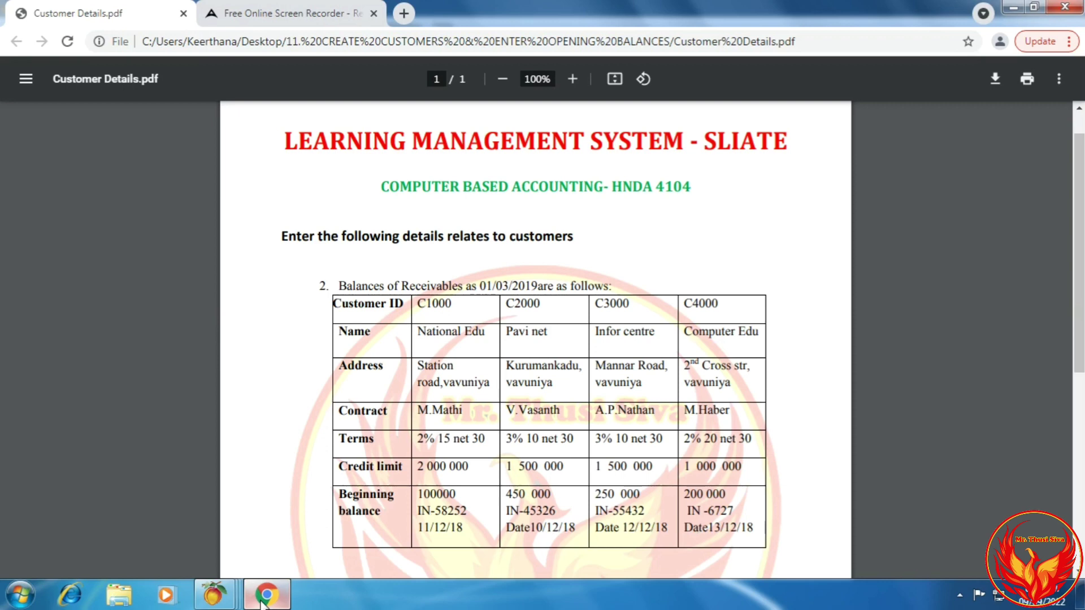
pyautogui.click(264, 595)
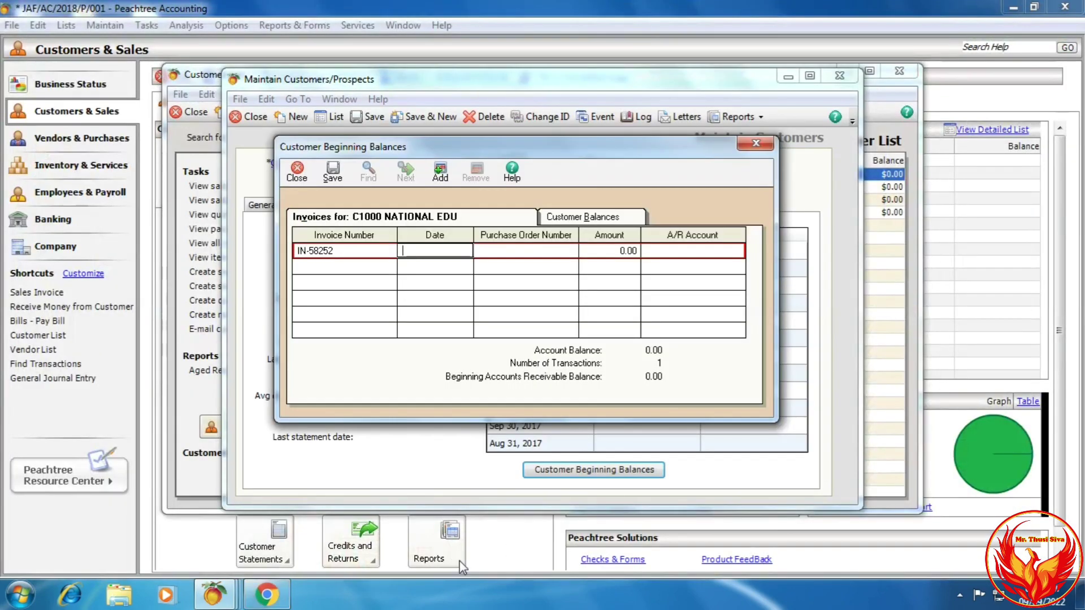
pyautogui.write('11/12/2018')
pyautogui.press('Tab')
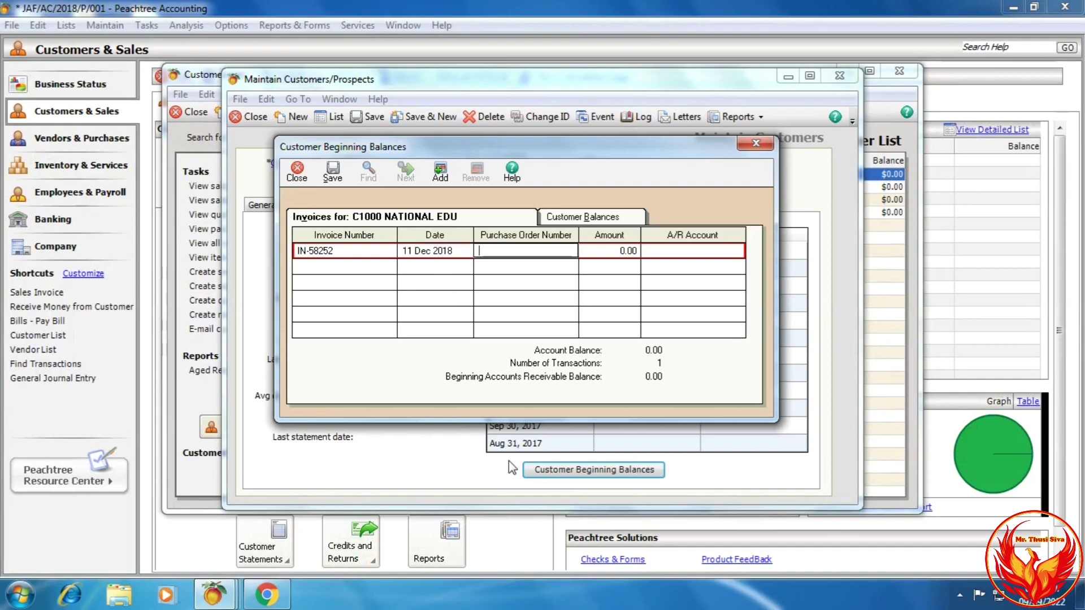
# Enter 100,000 as the amount of National Edu's opening invoice, consulting the customer details PDF.
pyautogui.click(288, 593)
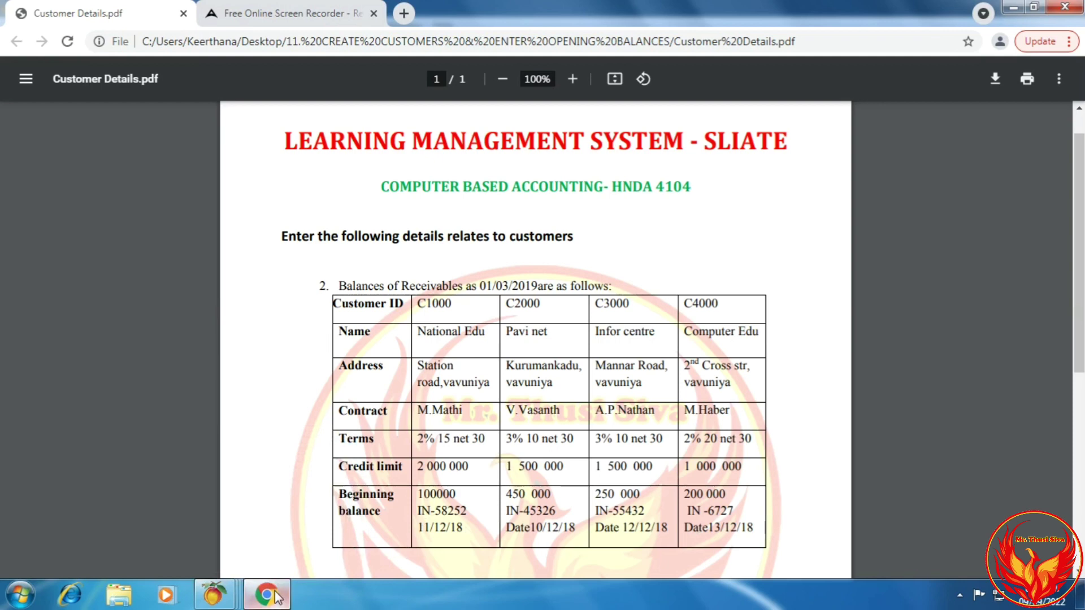
pyautogui.click(252, 598)
pyautogui.click(610, 250)
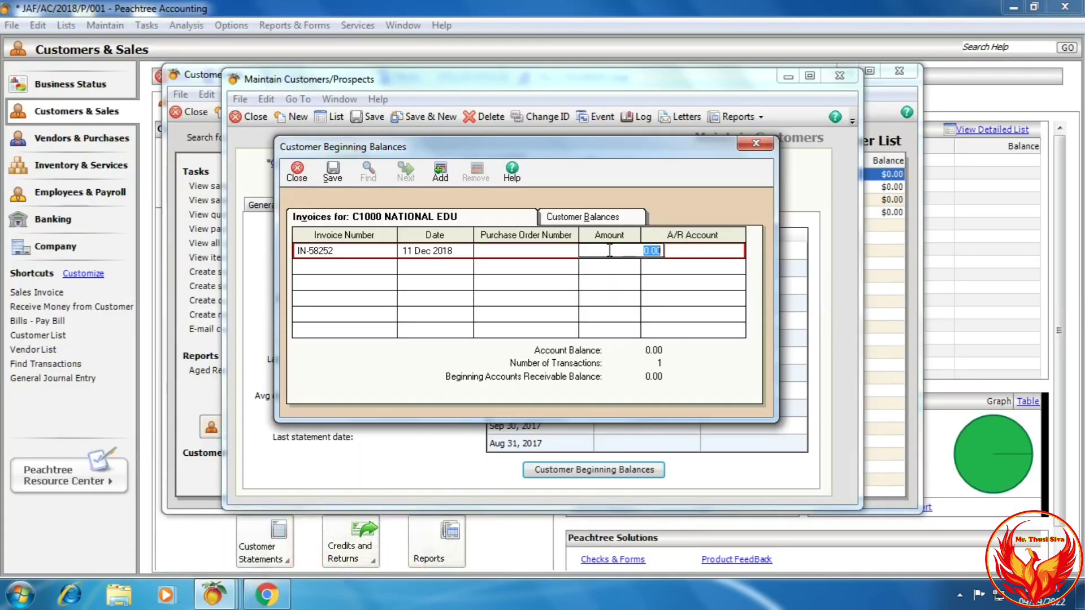
pyautogui.write('100,000')
pyautogui.press('Tab')
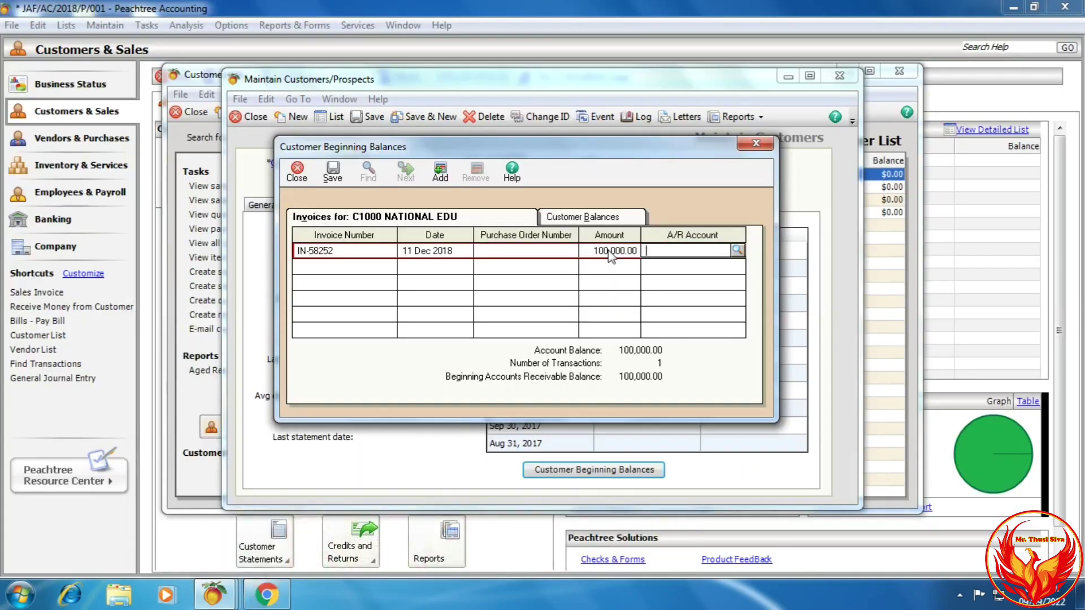
# Assign the Accounts Receivable account to National Edu's opening invoice and show the beginning balances of all customers.
pyautogui.click(738, 250)
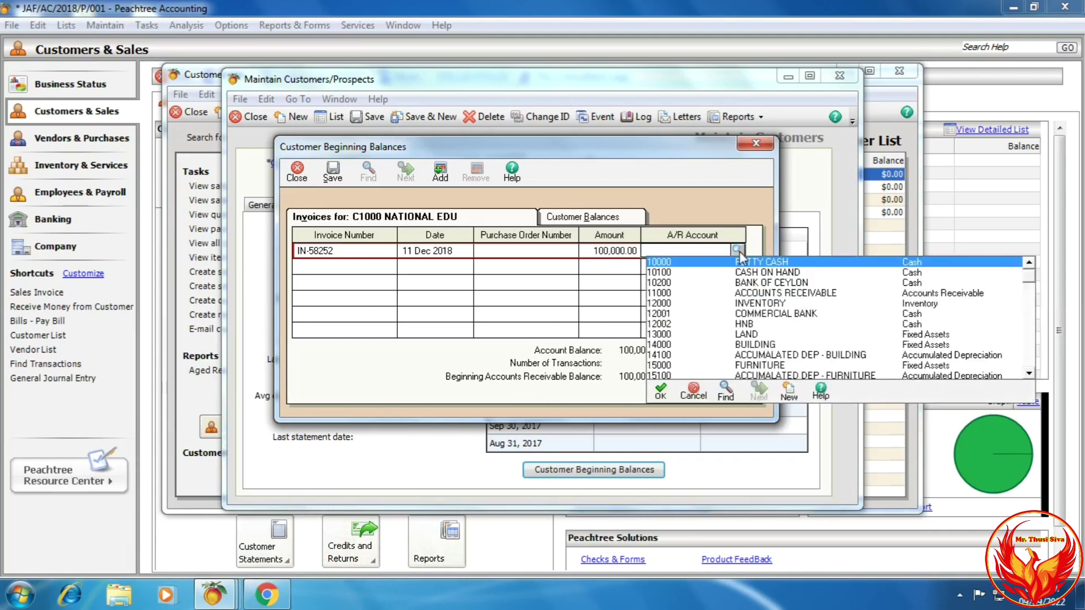
pyautogui.doubleClick(755, 294)
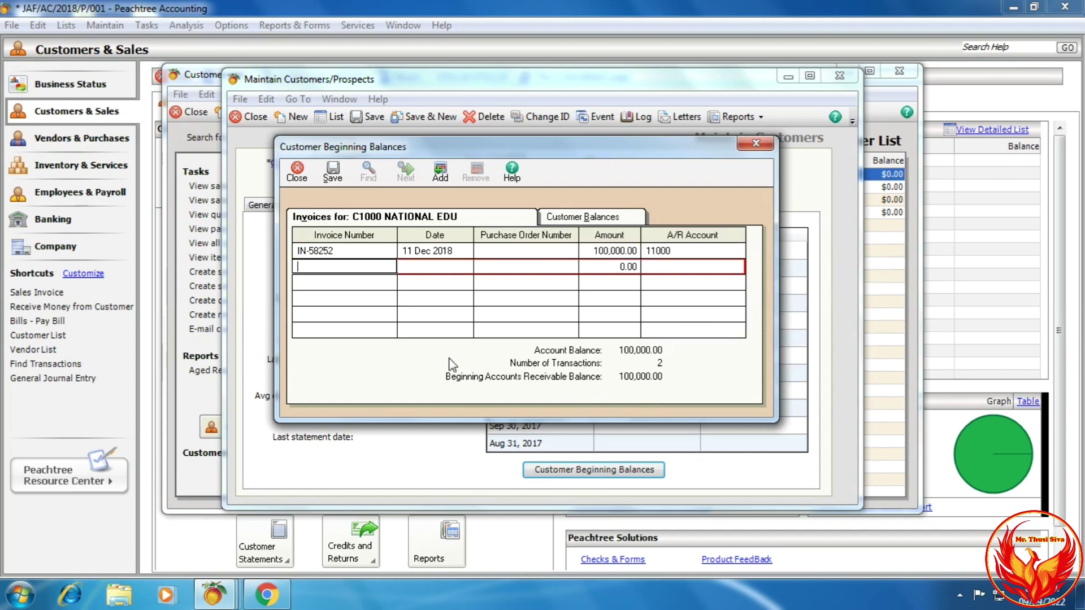
pyautogui.click(590, 217)
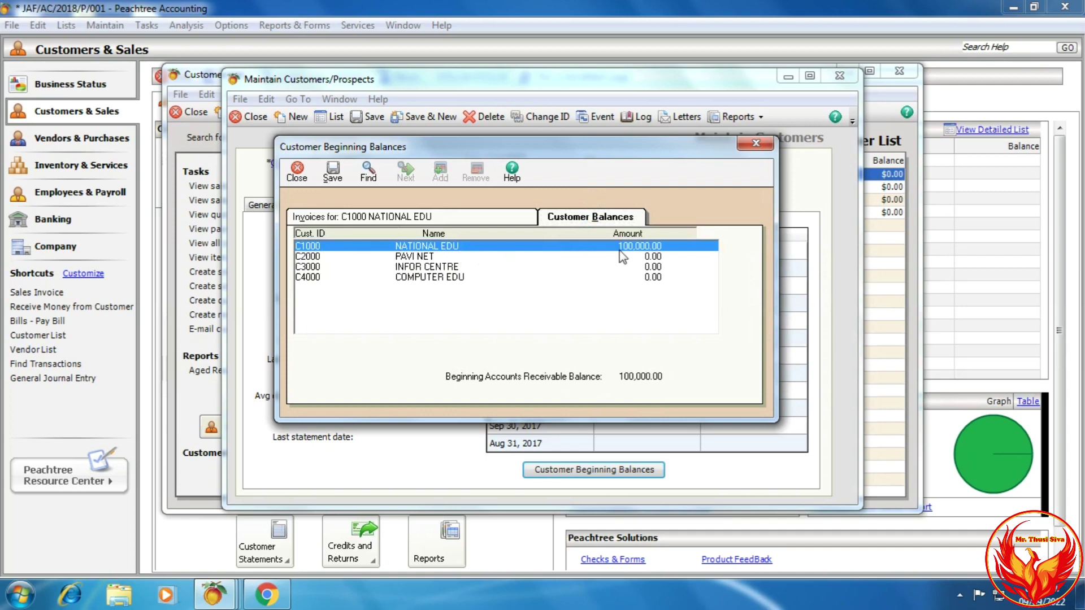
# Open Pavi Net's beginning balances and enter IN-45326 as the invoice number, checking it against the customer details PDF.
pyautogui.doubleClick(421, 258)
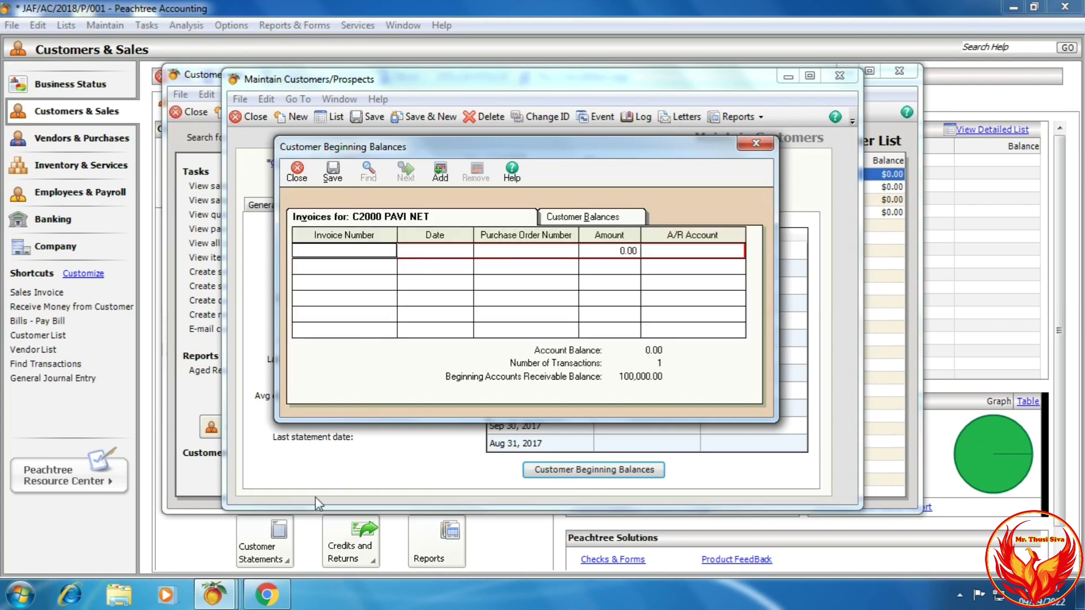
pyautogui.click(266, 594)
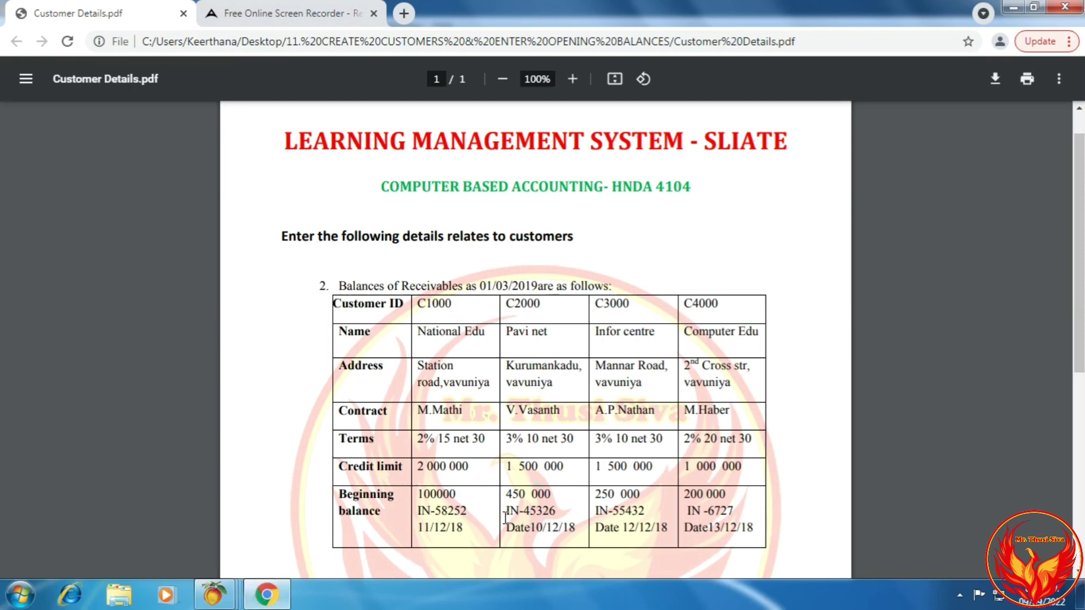
pyautogui.click(266, 594)
pyautogui.click(375, 249)
pyautogui.write('IN-45326')
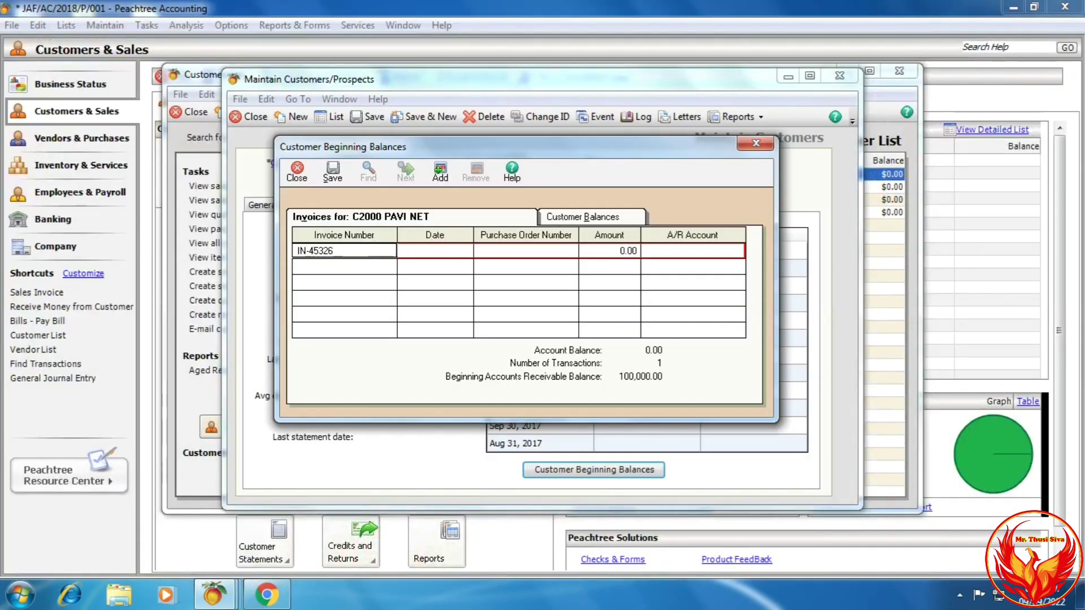
# Set the date of Pavi Net's opening invoice to 10 Dec 2018, as given in the customer details PDF.
pyautogui.click(270, 600)
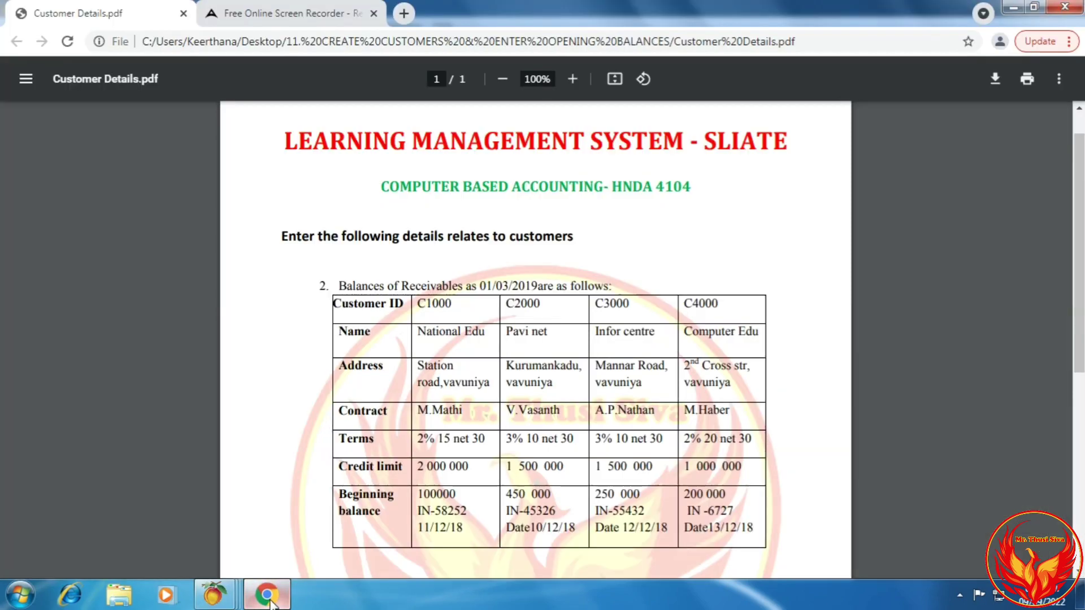
pyautogui.click(269, 601)
pyautogui.press('Tab')
pyautogui.write('10122018')
pyautogui.press('Tab')
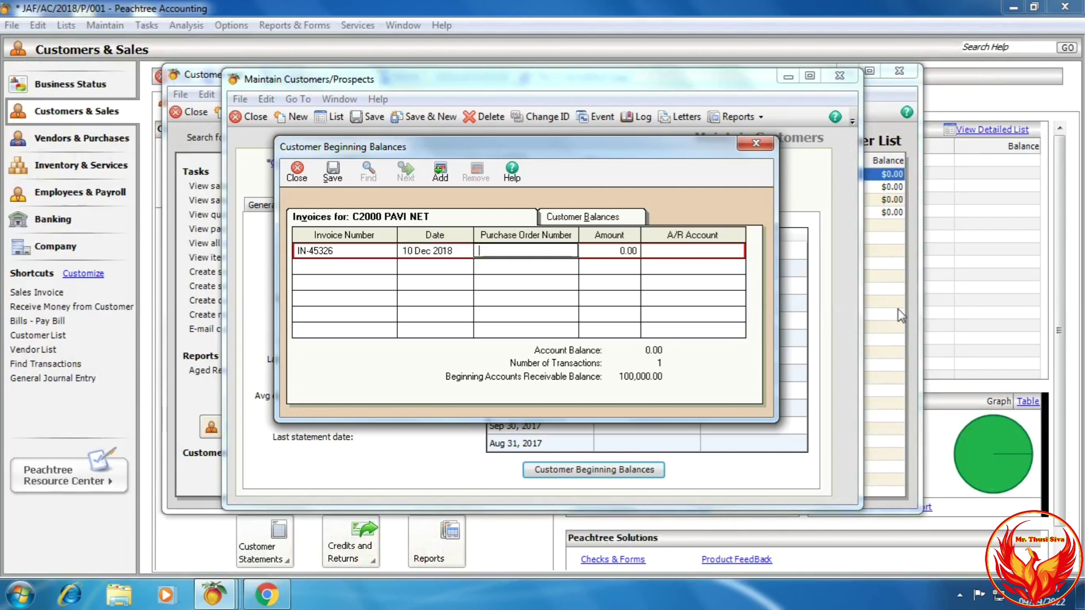
# Enter 450,000 as the amount of Pavi Net's opening invoice, consulting the customer details PDF.
pyautogui.press('Tab')
pyautogui.press('Tab')
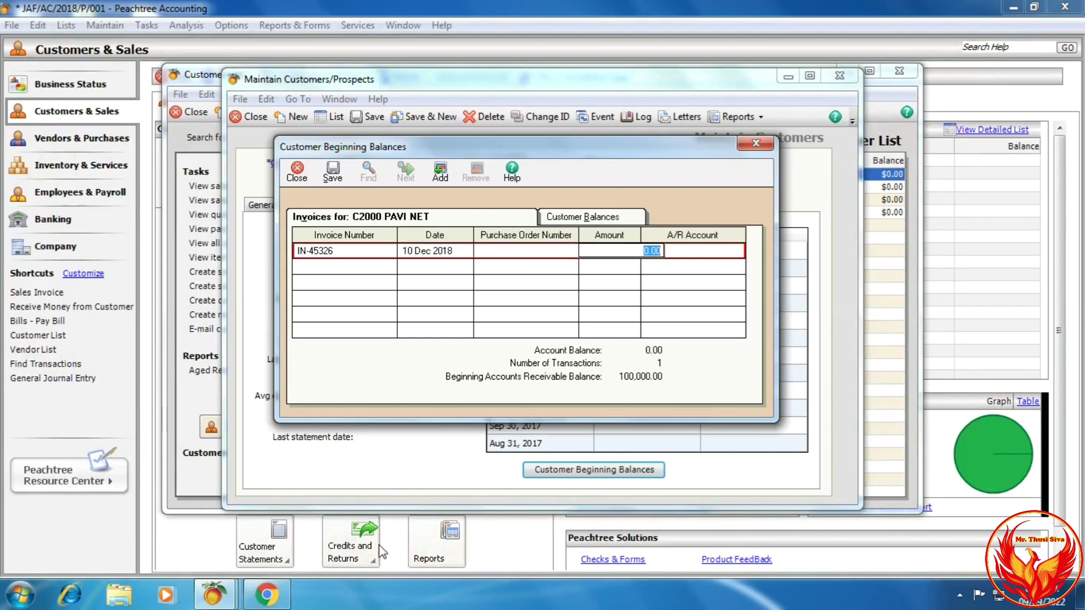
pyautogui.click(267, 602)
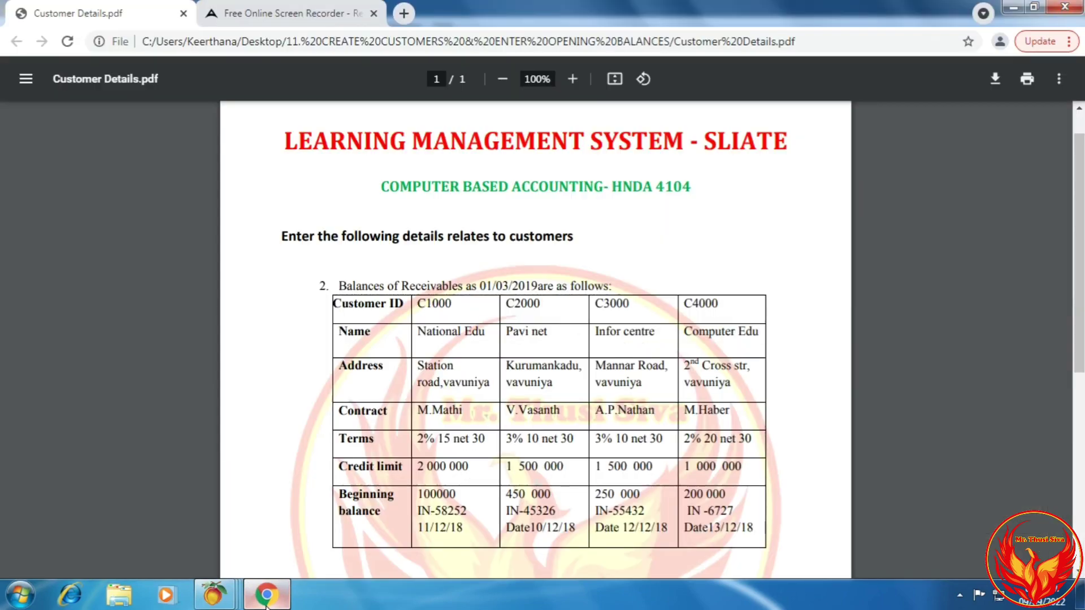
pyautogui.click(268, 602)
pyautogui.click(645, 250)
pyautogui.write('450,00')
pyautogui.press('Tab')
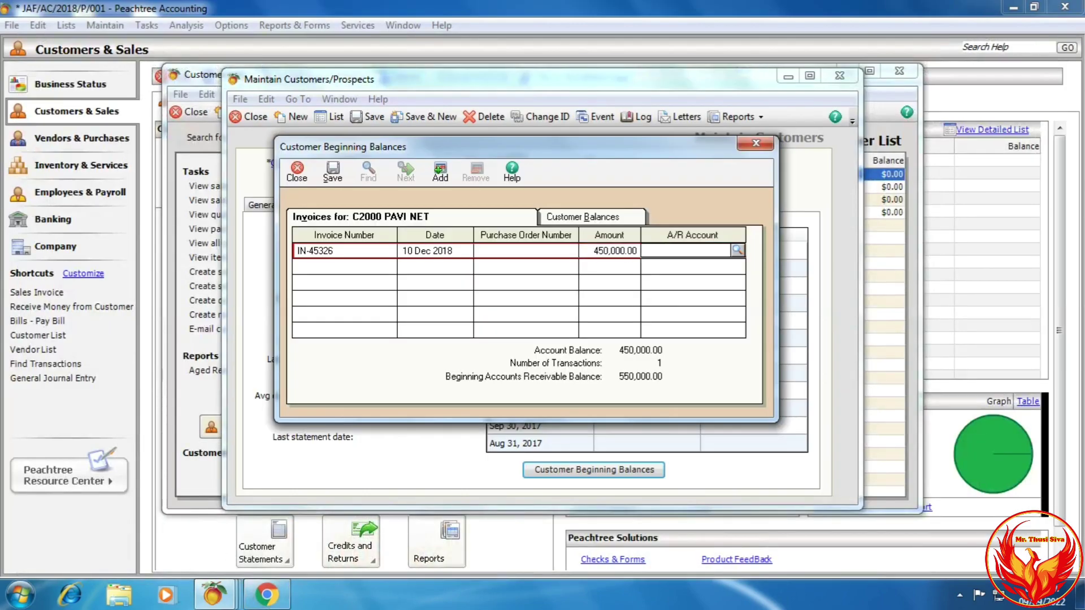
# Assign the Accounts Receivable account to Pavi Net's opening invoice and return to the list of customer balances.
pyautogui.click(739, 249)
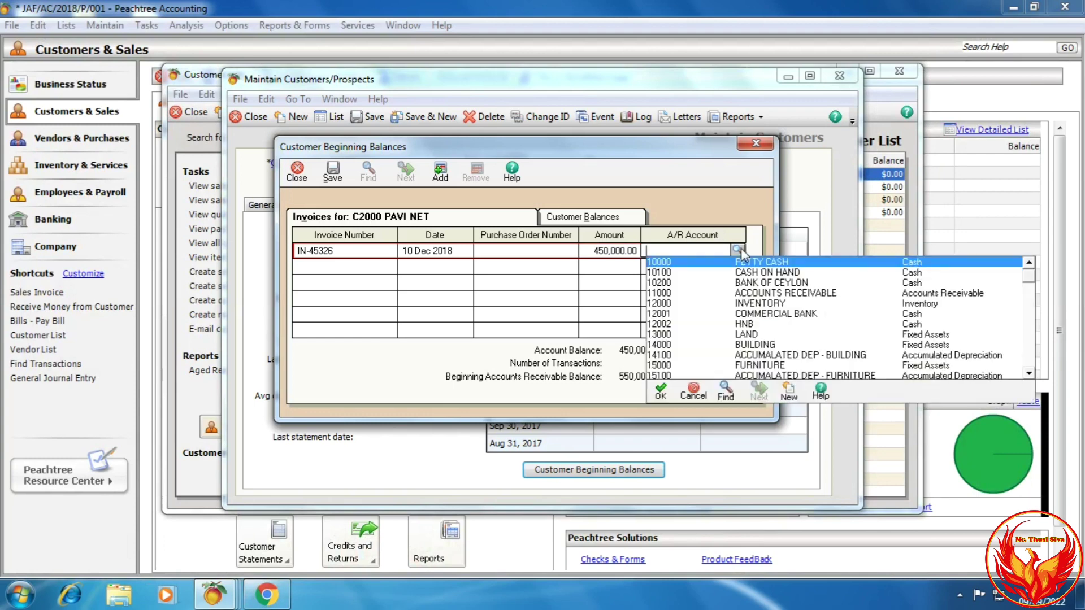
pyautogui.doubleClick(752, 293)
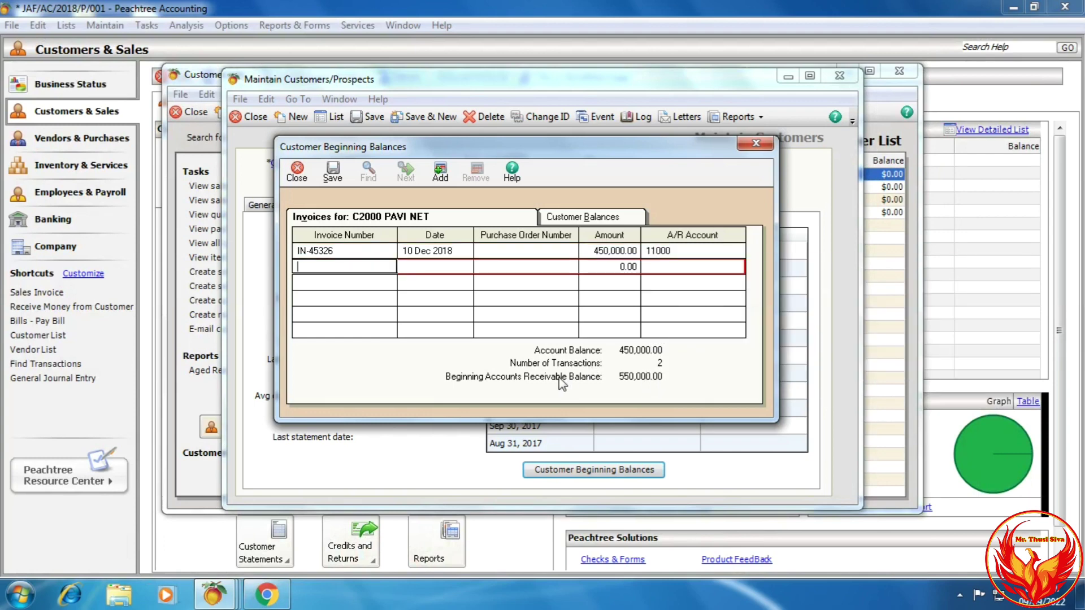
pyautogui.click(559, 218)
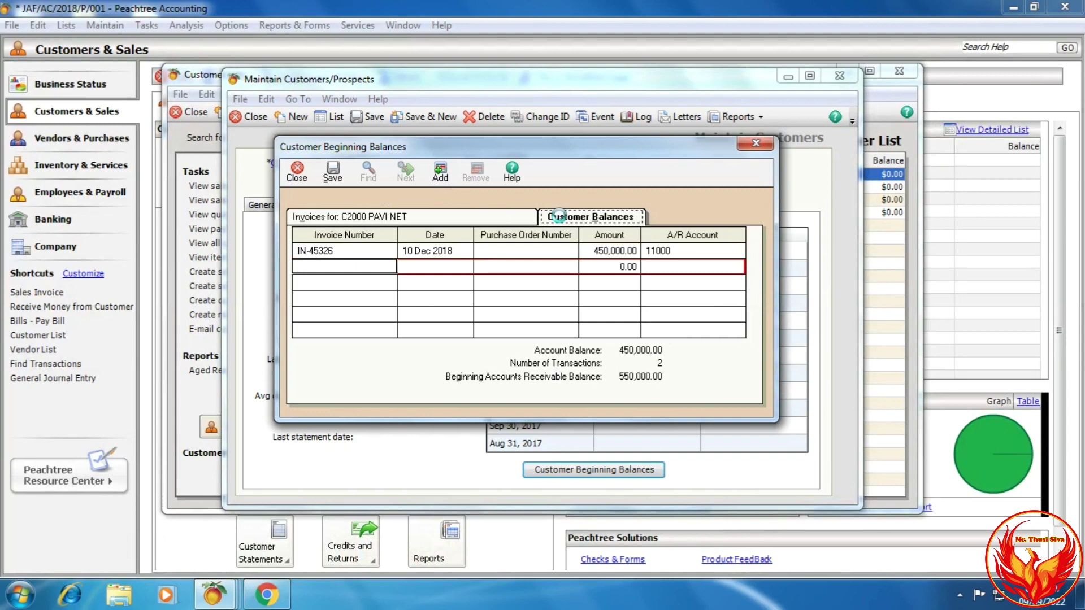
# Open Infor Centre's beginning balances and enter invoice number IN-55432, as given in the customer details PDF.
pyautogui.click(435, 270)
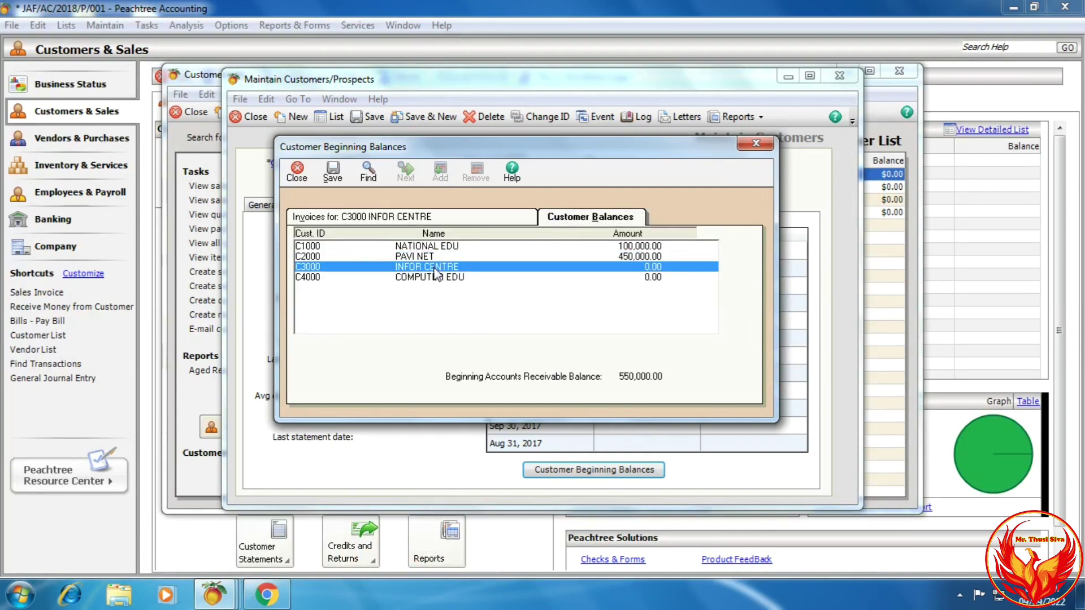
pyautogui.doubleClick(435, 268)
pyautogui.click(266, 596)
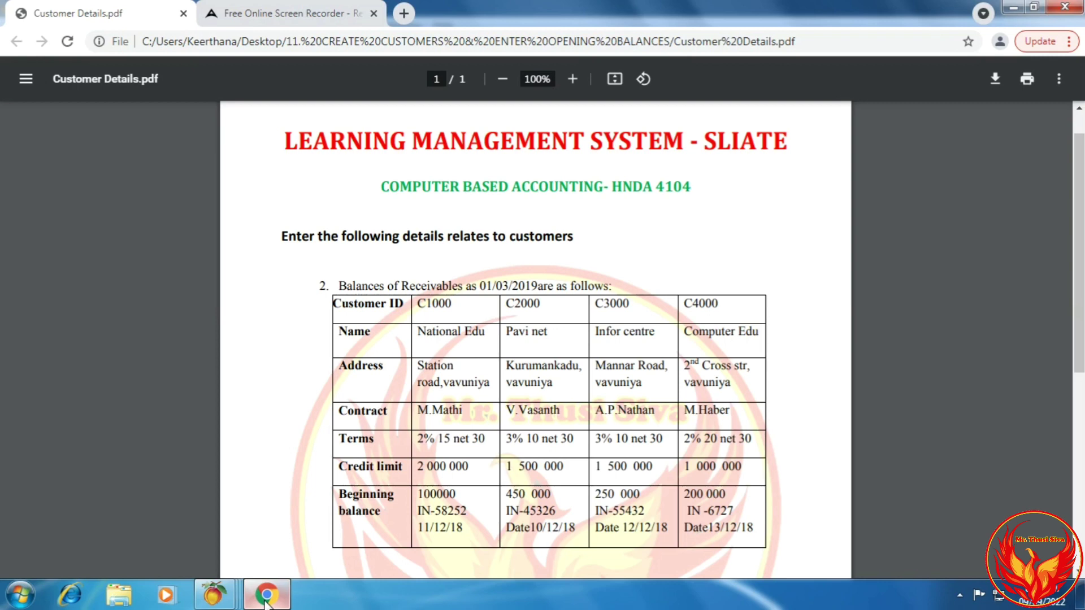
pyautogui.click(265, 599)
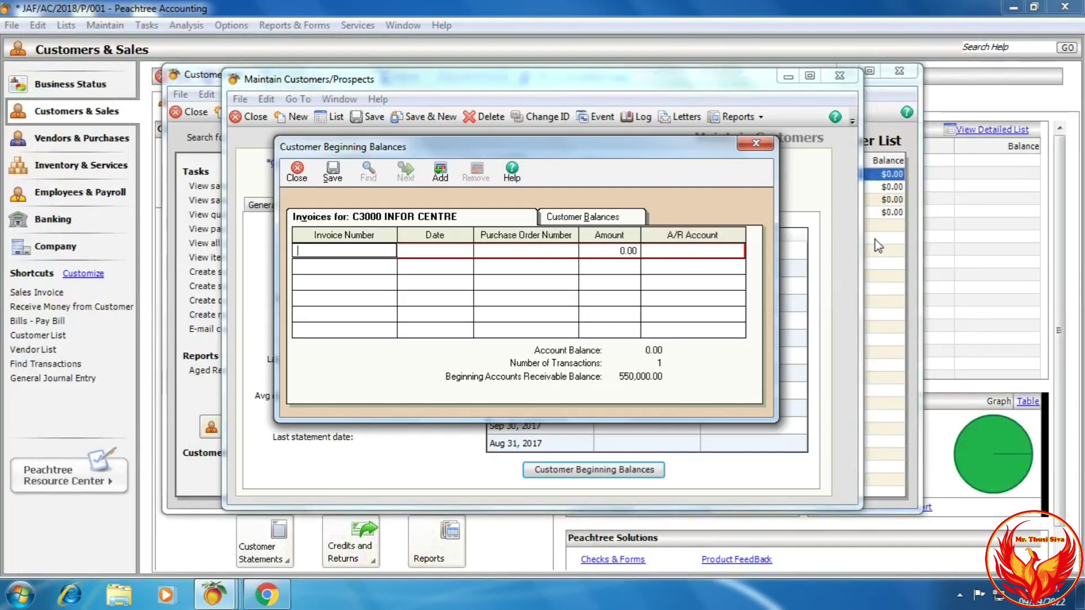
pyautogui.write('IN-55432')
# Date Infor Centre's opening invoice 12 Dec 2018, following the customer details PDF.
pyautogui.click(255, 596)
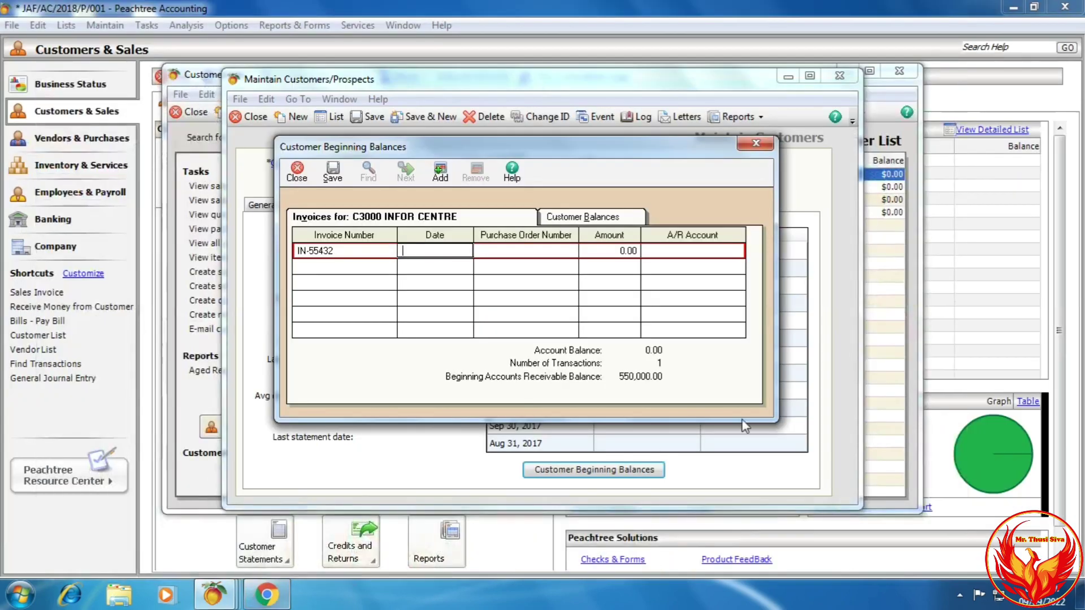
pyautogui.write('121')
pyautogui.write('22018')
pyautogui.press('Tab')
# Enter 250,000 as the amount of Infor Centre's opening invoice after checking the customer details PDF.
pyautogui.press('Tab')
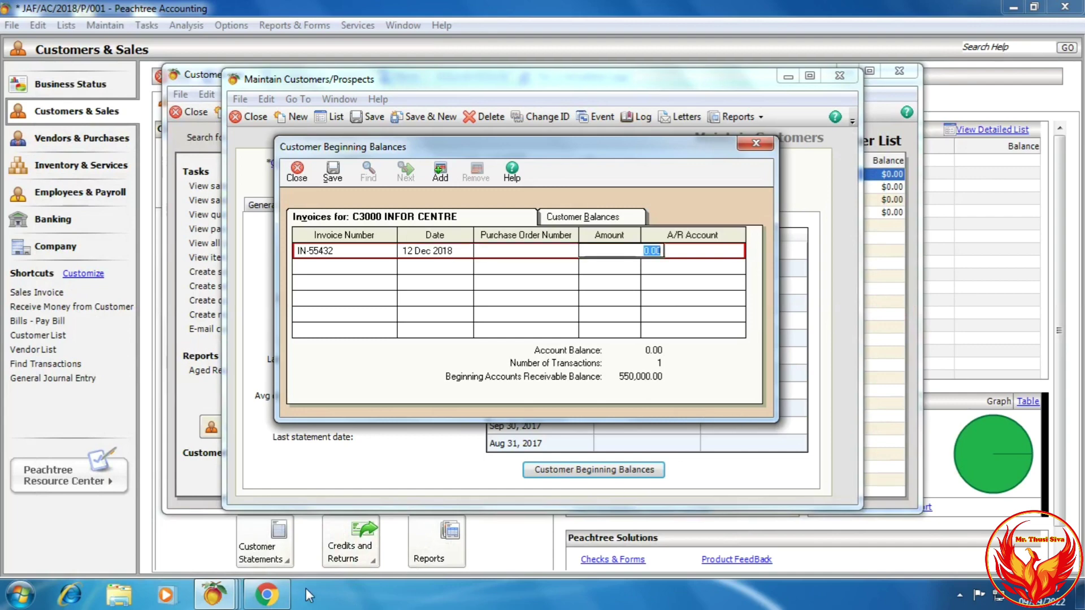
pyautogui.click(272, 597)
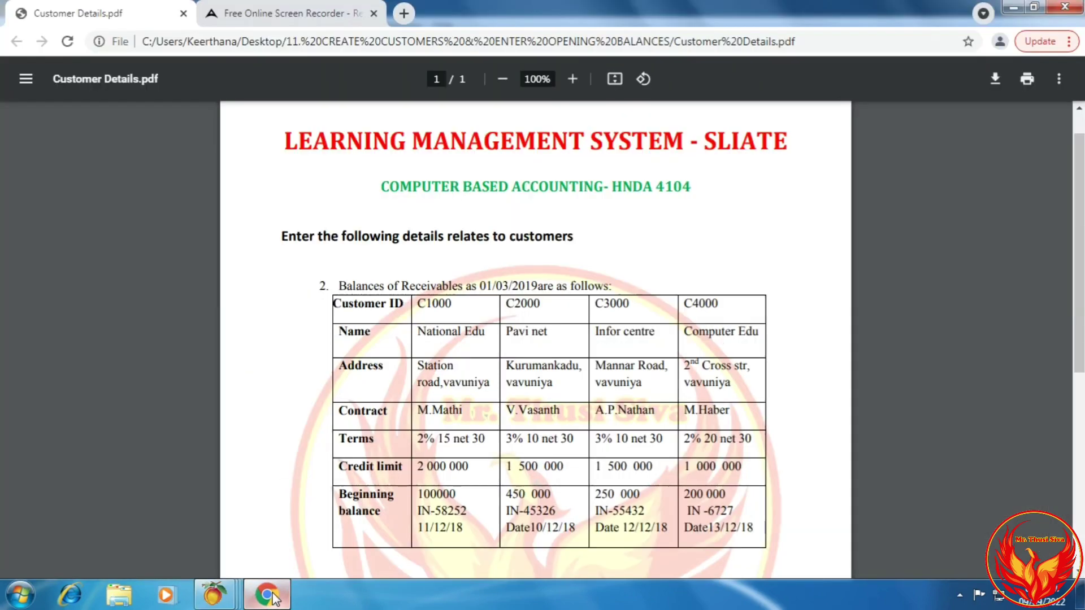
pyautogui.click(271, 597)
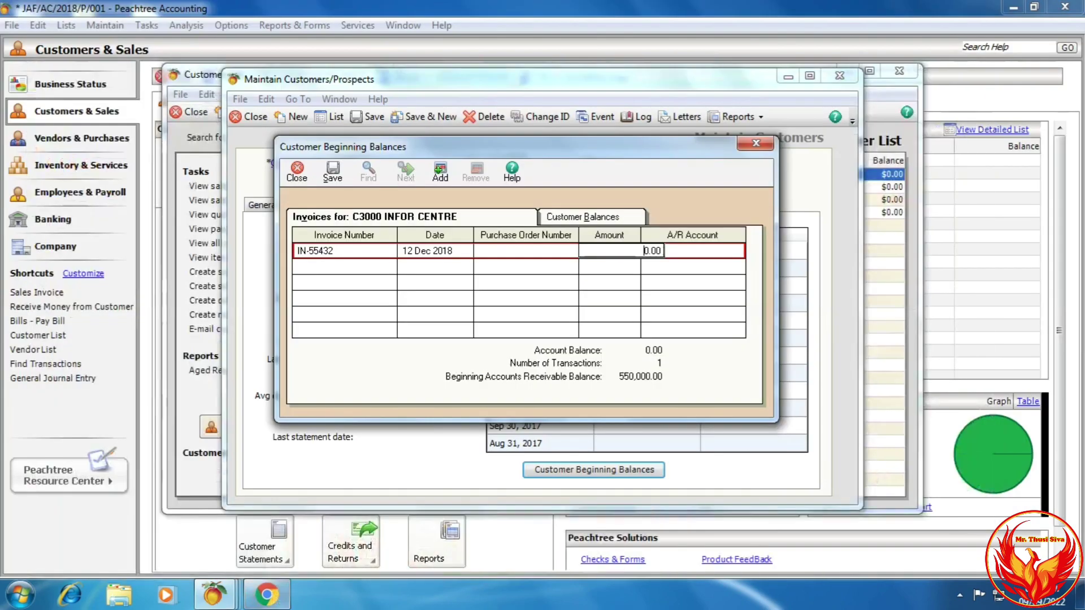
pyautogui.write('250,000')
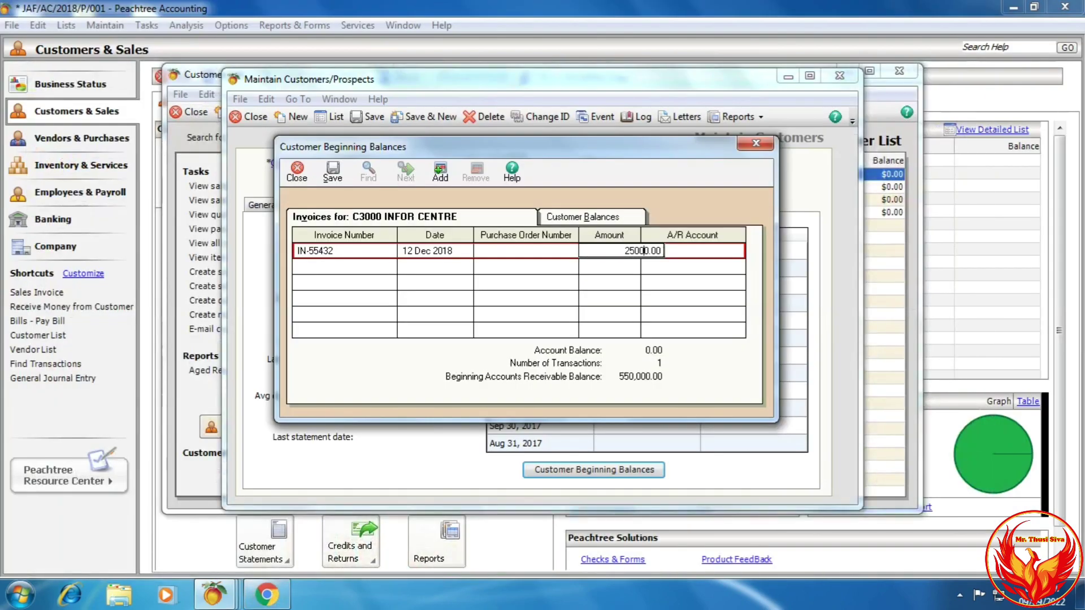
pyautogui.press('Tab')
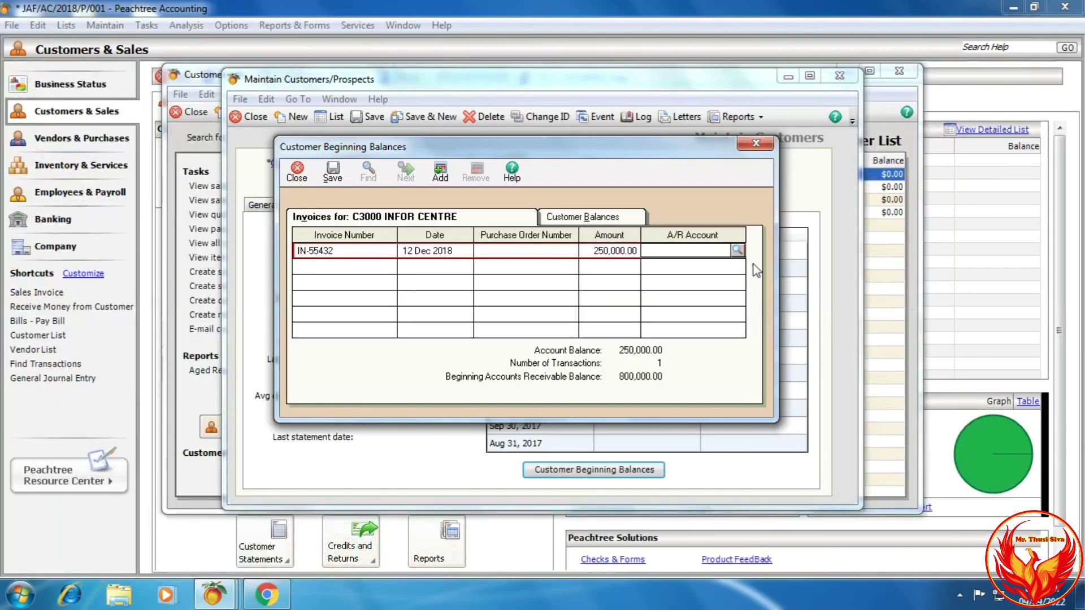
# Assign the Accounts Receivable account to Infor Centre's opening invoice and return to the list of customer balances.
pyautogui.click(738, 249)
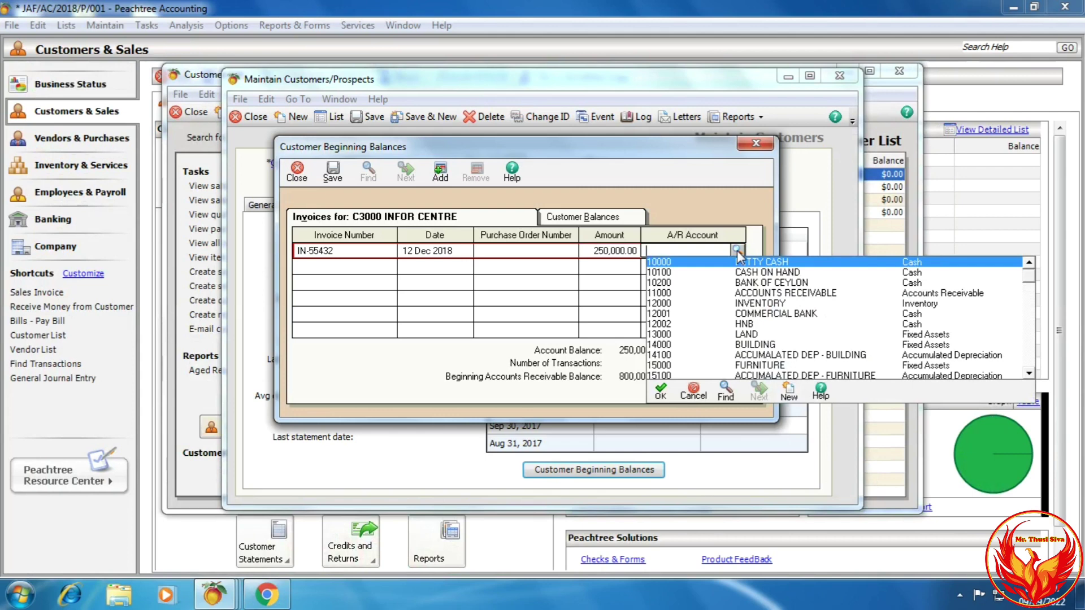
pyautogui.doubleClick(759, 293)
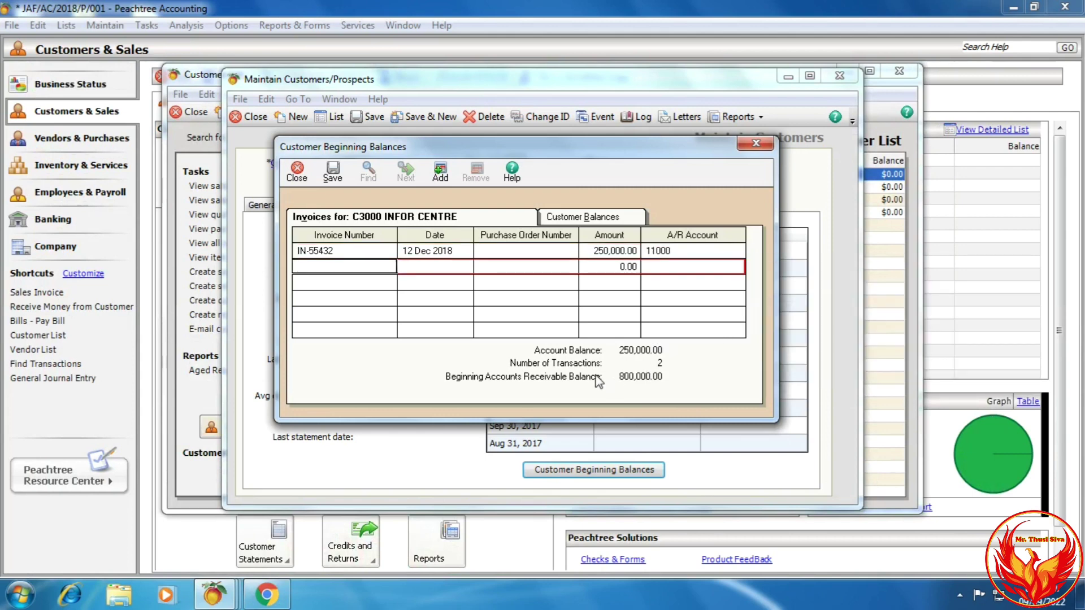
pyautogui.click(568, 217)
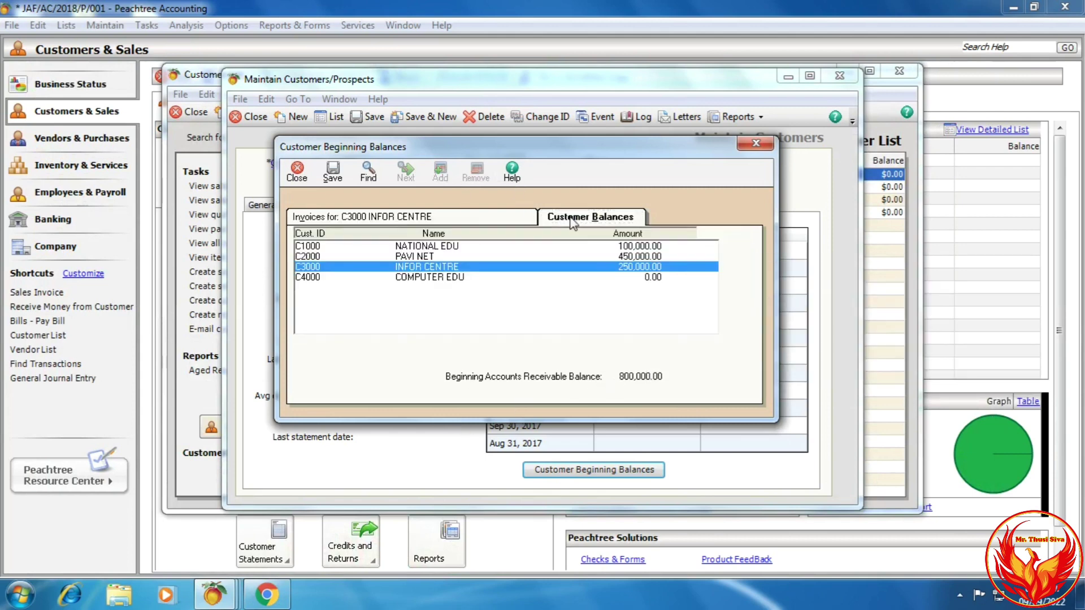
# Open Computer Edu's beginning balances and enter invoice number IN-6727 from the customer details PDF.
pyautogui.doubleClick(520, 286)
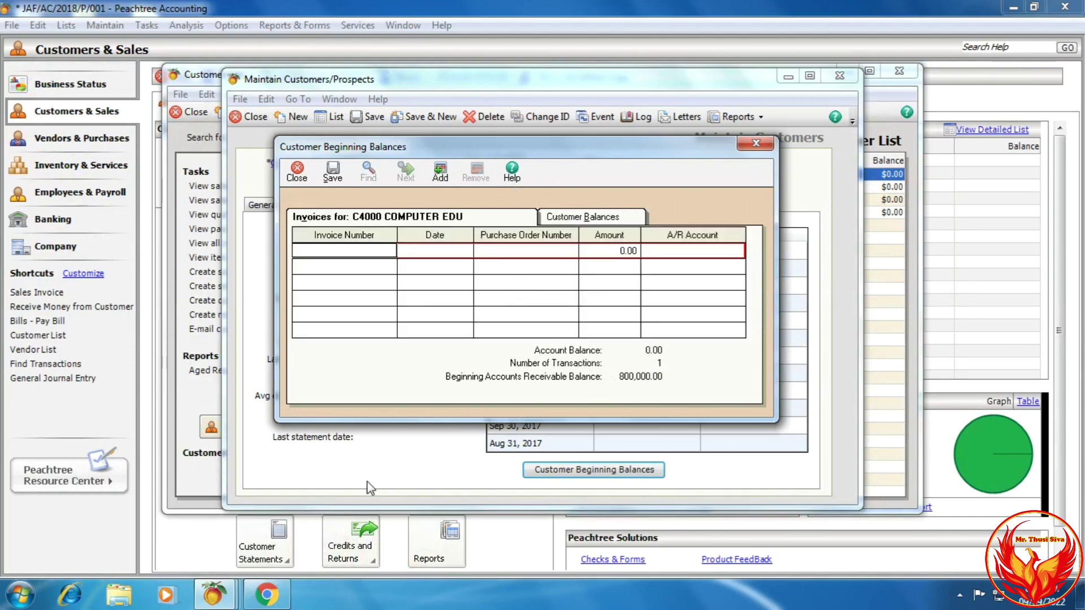
pyautogui.click(283, 601)
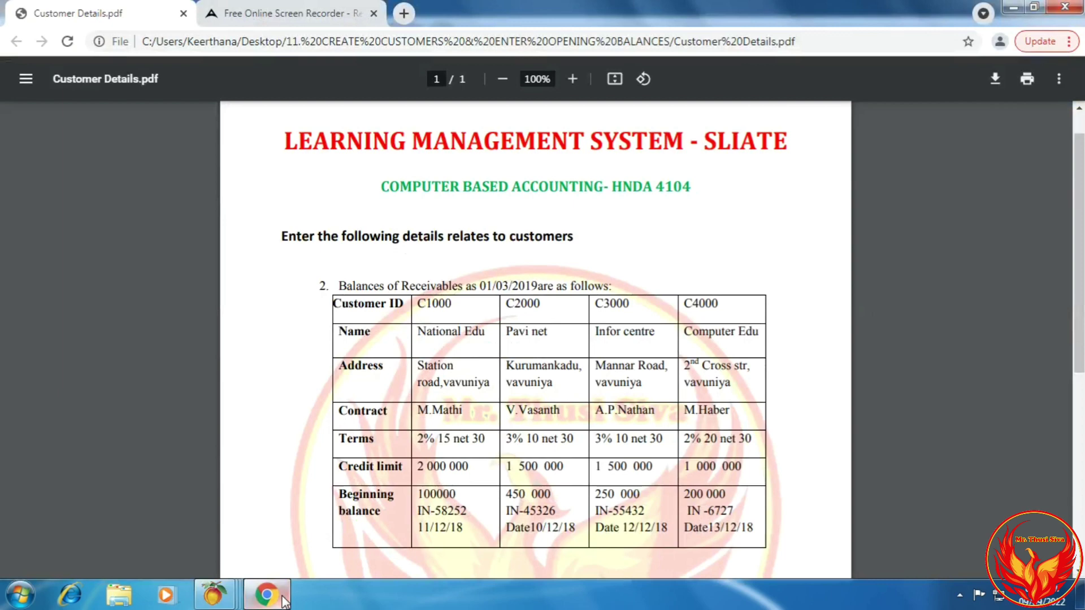
pyautogui.click(283, 601)
pyautogui.write('IN-6727')
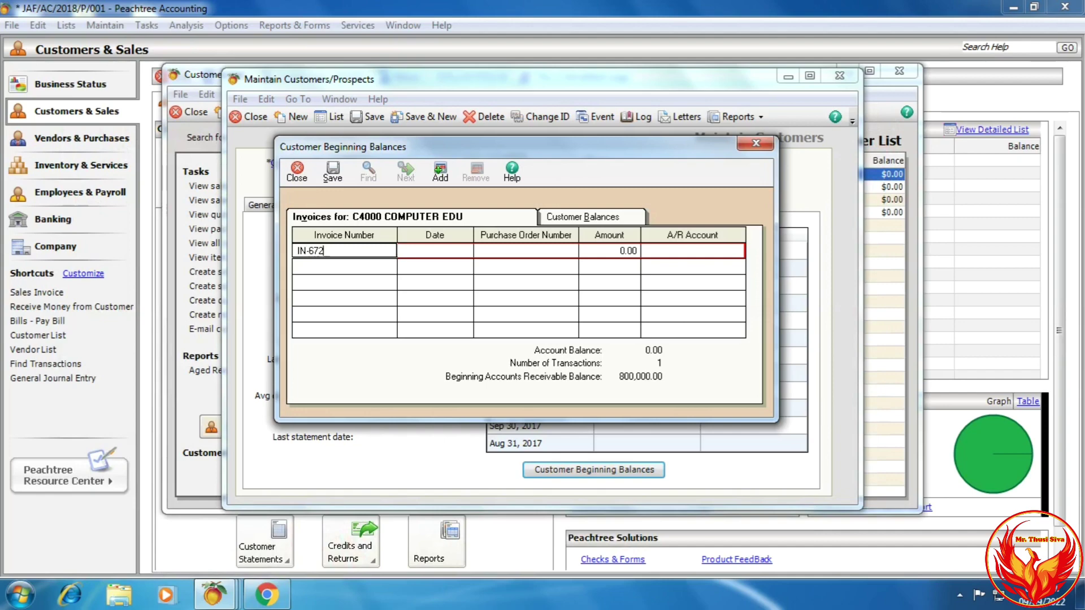
# Set the date of Computer Edu's opening invoice to 13 Dec 2018, as given in the customer details PDF.
pyautogui.click(281, 594)
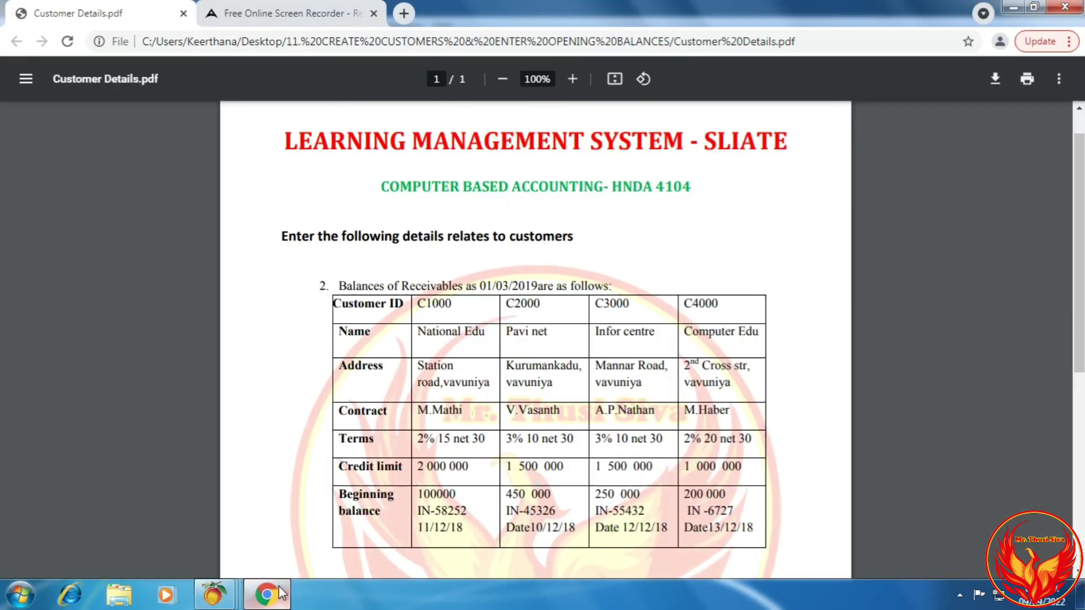
pyautogui.click(280, 593)
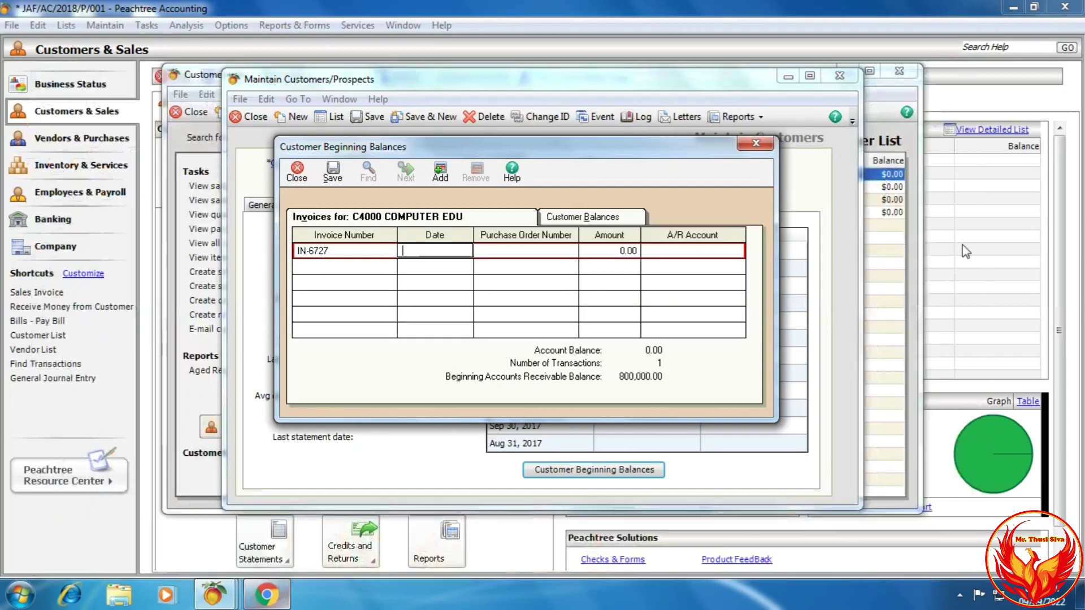
pyautogui.write('13/12/18')
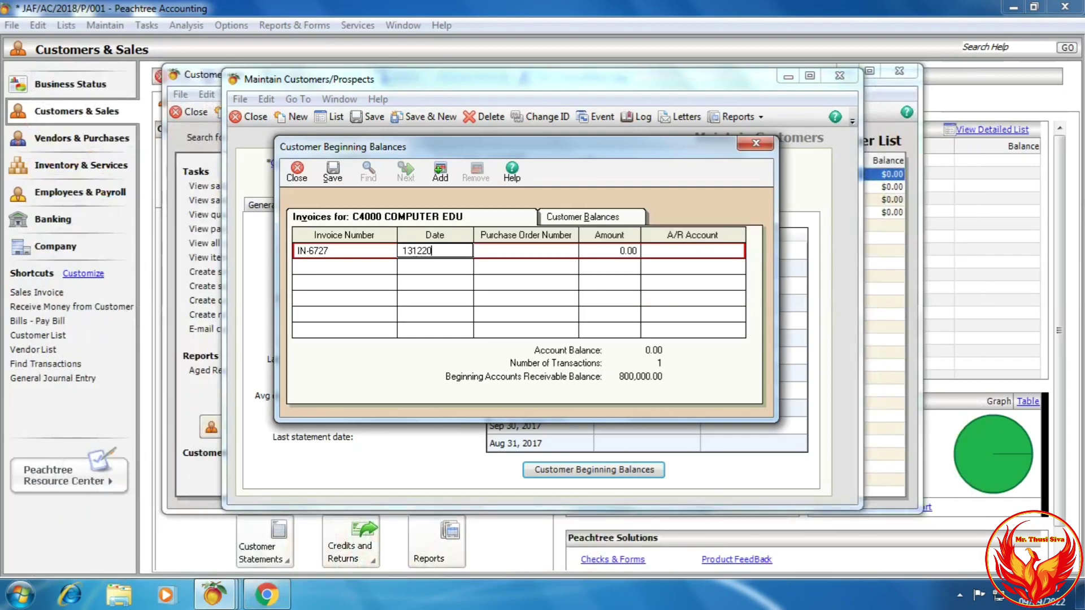
pyautogui.press('Tab')
# Enter 200,000 as the amount of Computer Edu's opening invoice, consulting the customer details PDF.
pyautogui.press('Tab')
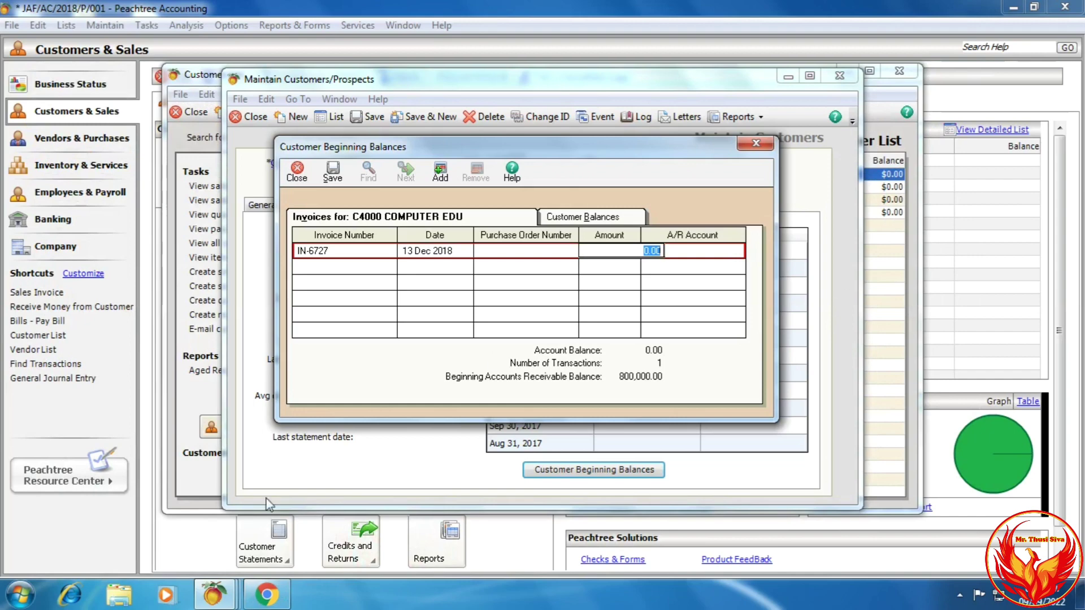
pyautogui.click(263, 600)
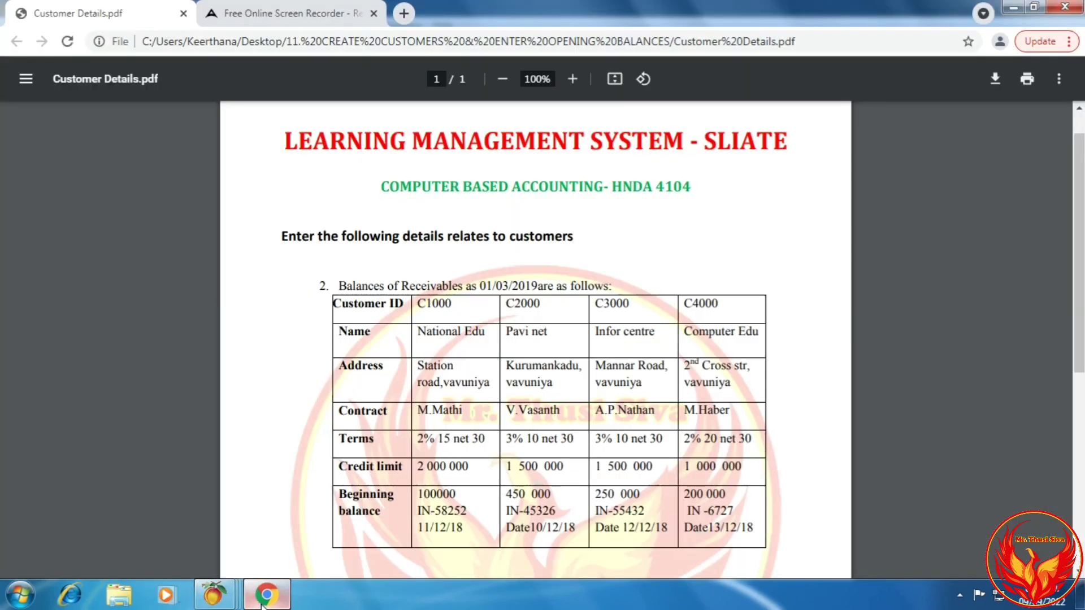
pyautogui.click(263, 602)
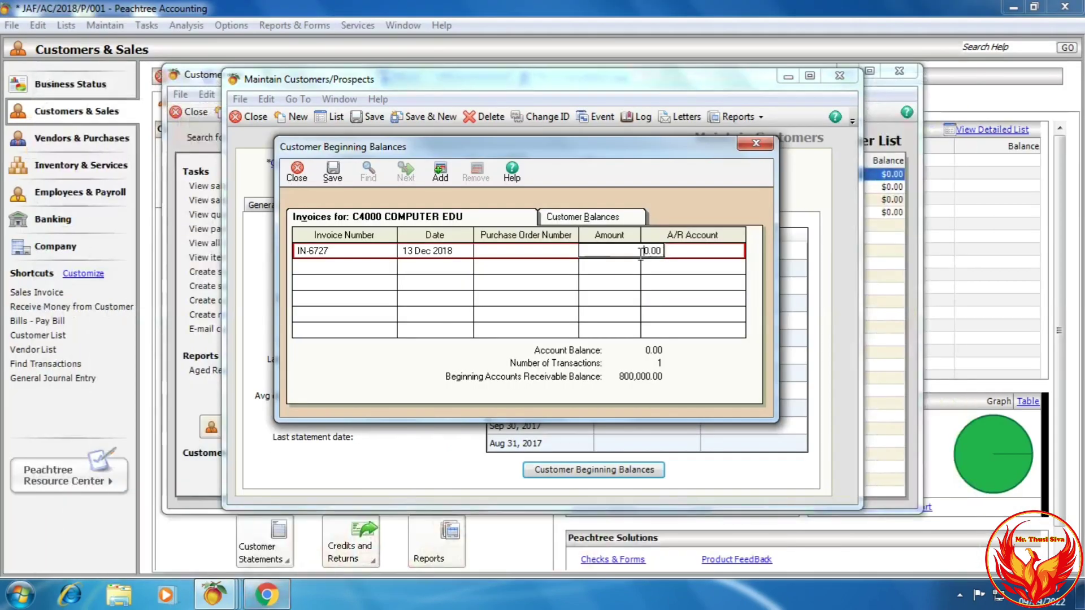
pyautogui.write('200,0')
pyautogui.write('00')
pyautogui.press('Tab')
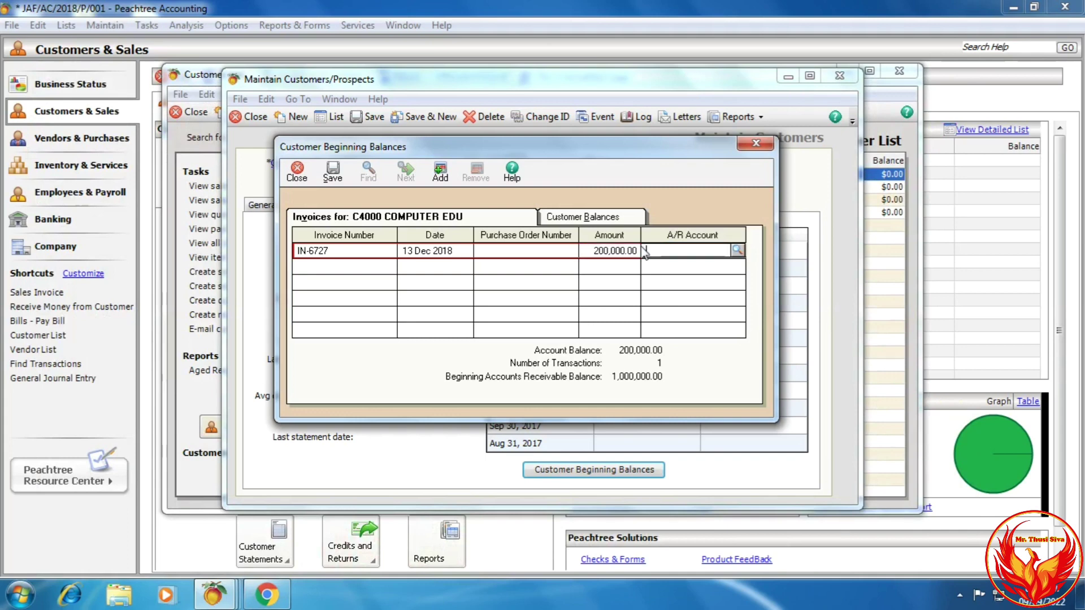
# Assign the Accounts Receivable account (11000) to Computer Edu's opening invoice.
pyautogui.click(737, 250)
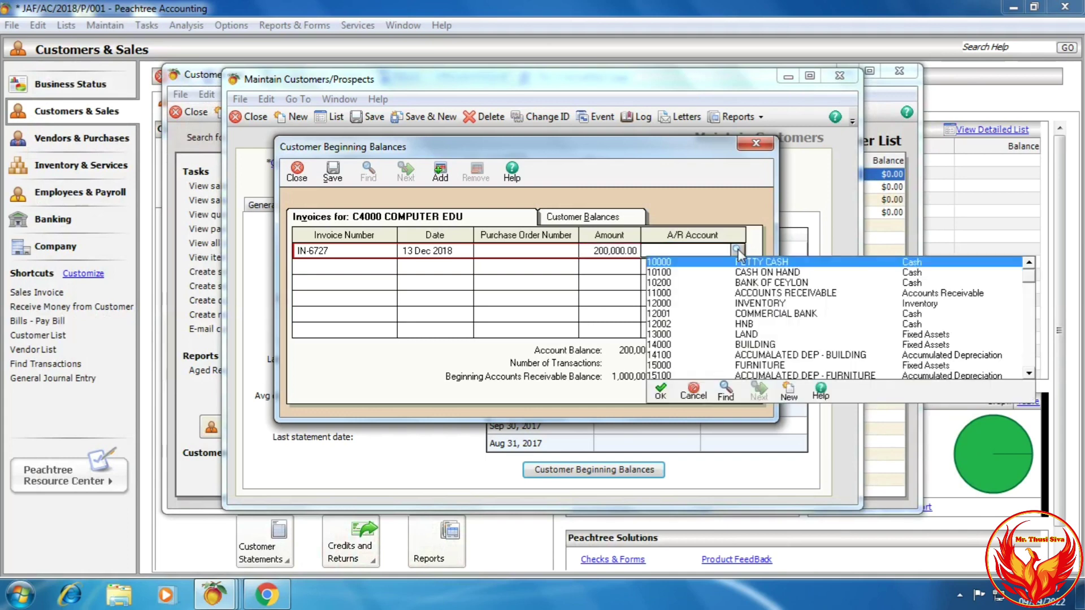
pyautogui.click(753, 300)
pyautogui.press('Return')
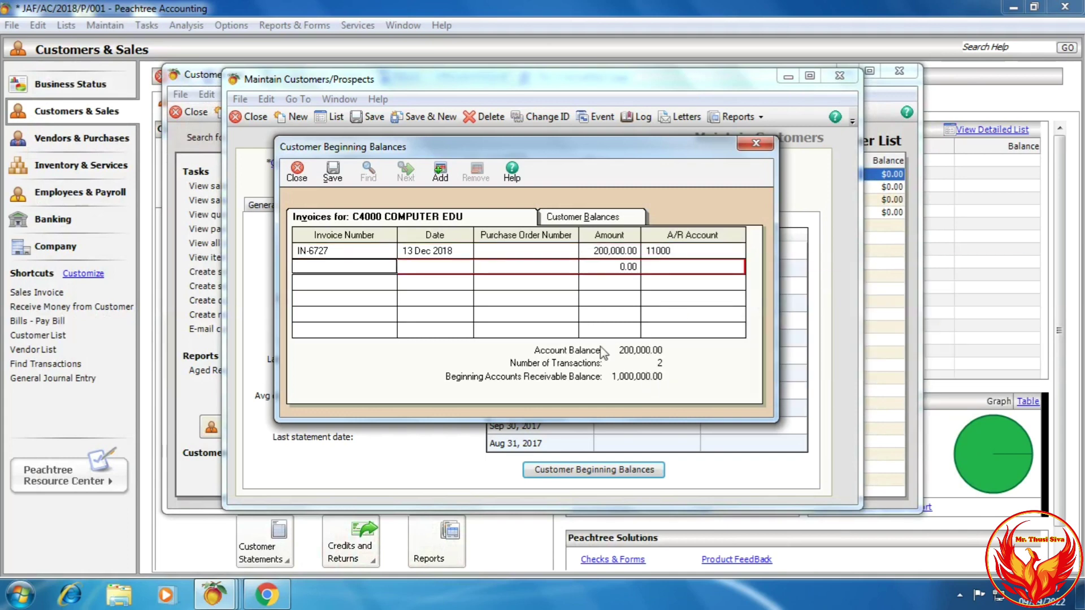
# Review the beginning balances of all customers, and close the balances, customer record and customer list.
pyautogui.click(559, 216)
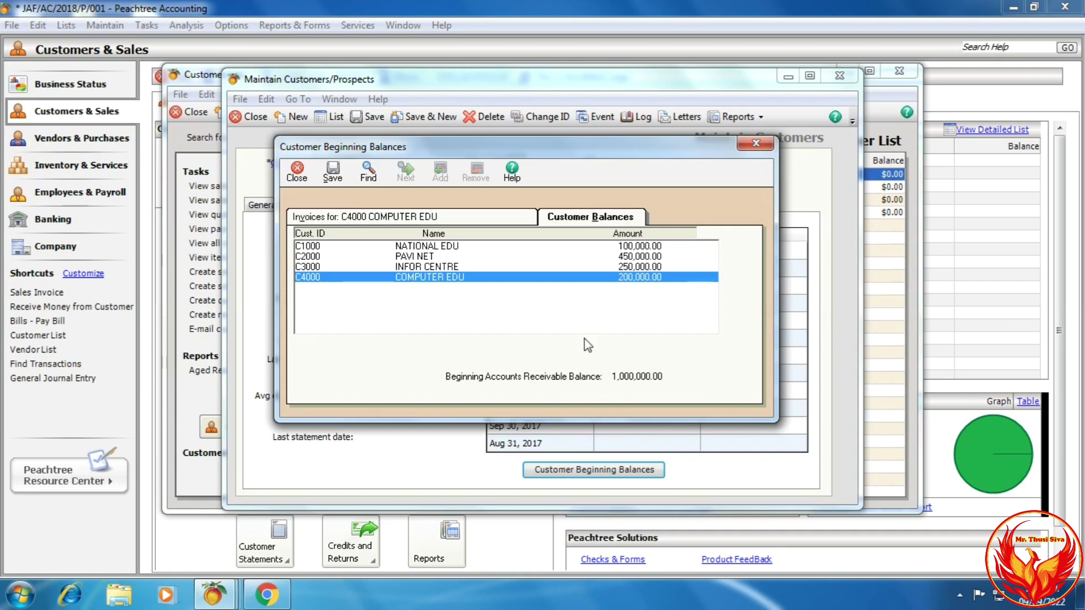
pyautogui.click(756, 143)
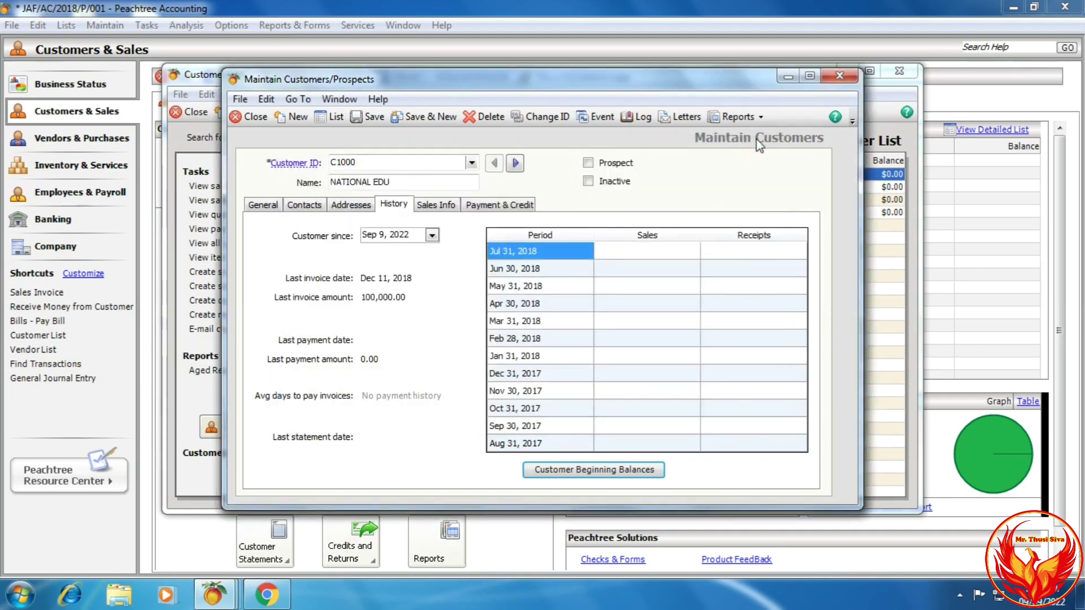
pyautogui.click(845, 77)
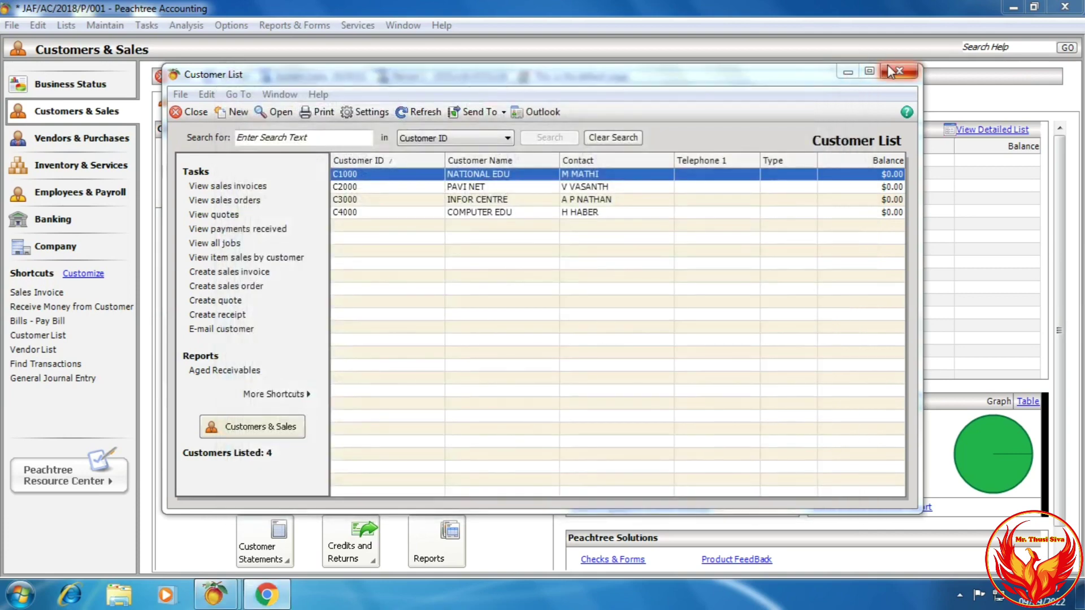
pyautogui.click(895, 71)
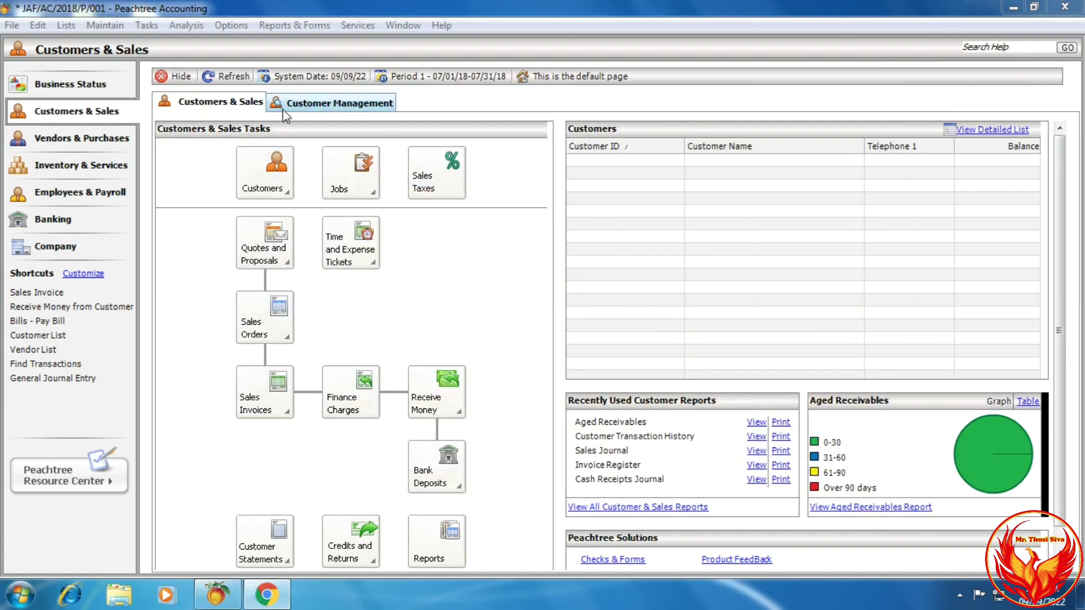
# Display the Customer Master File List report from the Accounts Receivable reports to check the customer details, and close it.
pyautogui.click(289, 25)
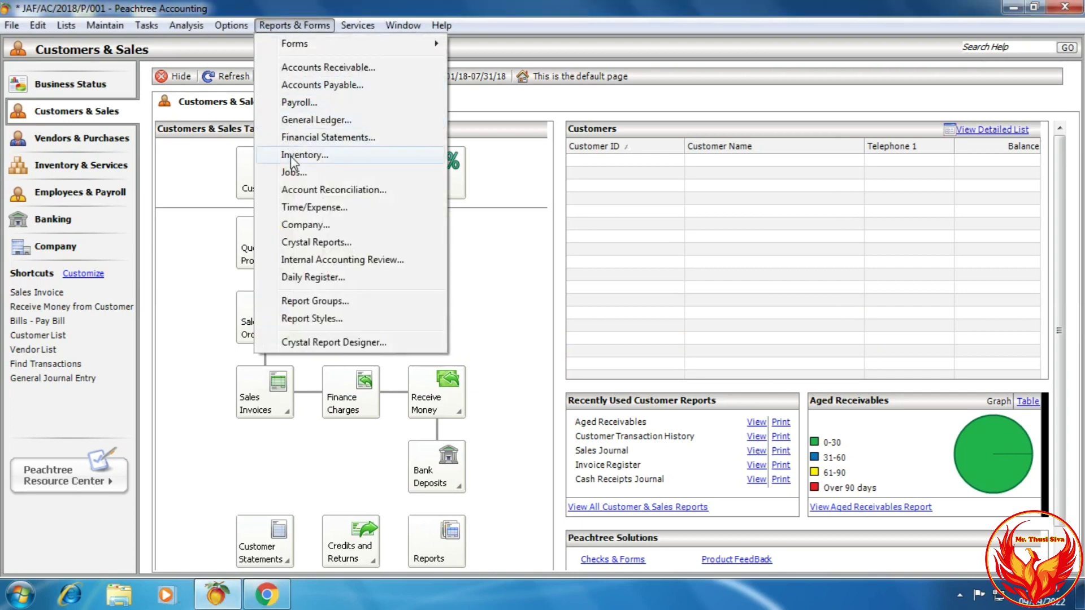
pyautogui.click(321, 65)
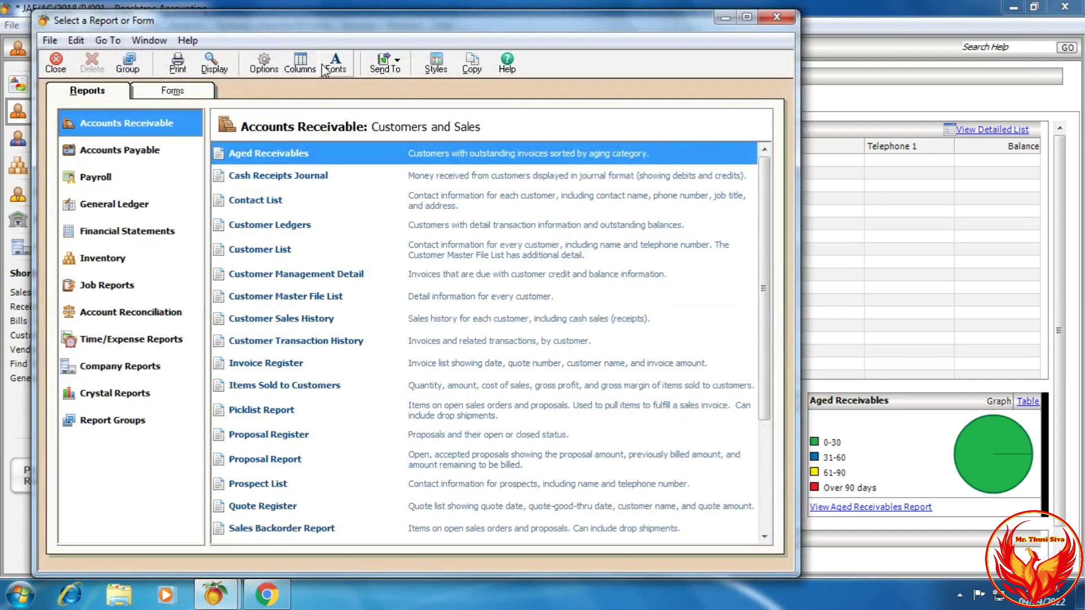
pyautogui.click(307, 300)
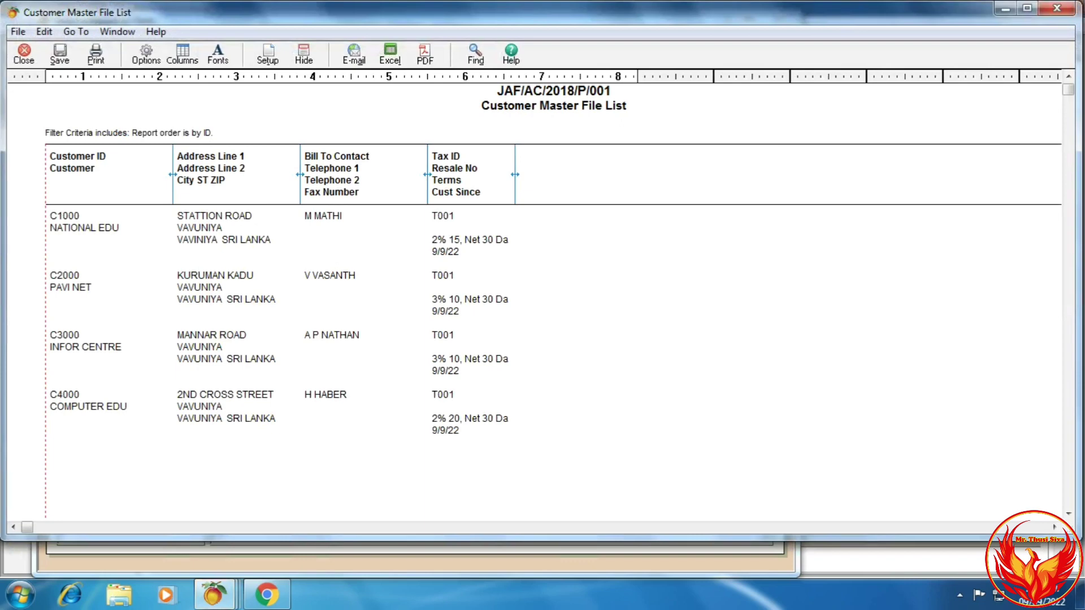
pyautogui.click(1056, 8)
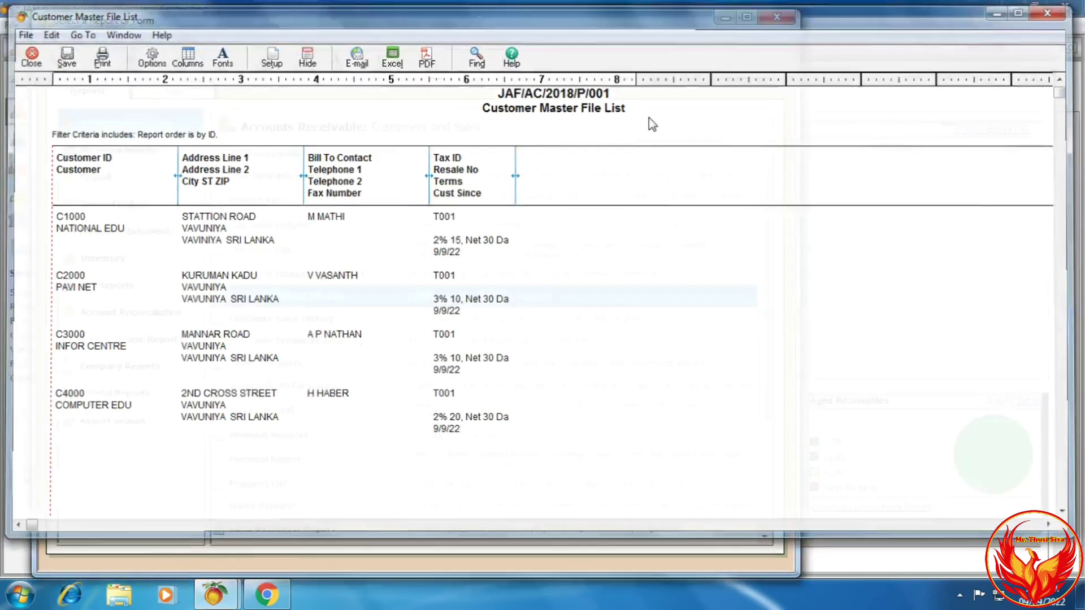